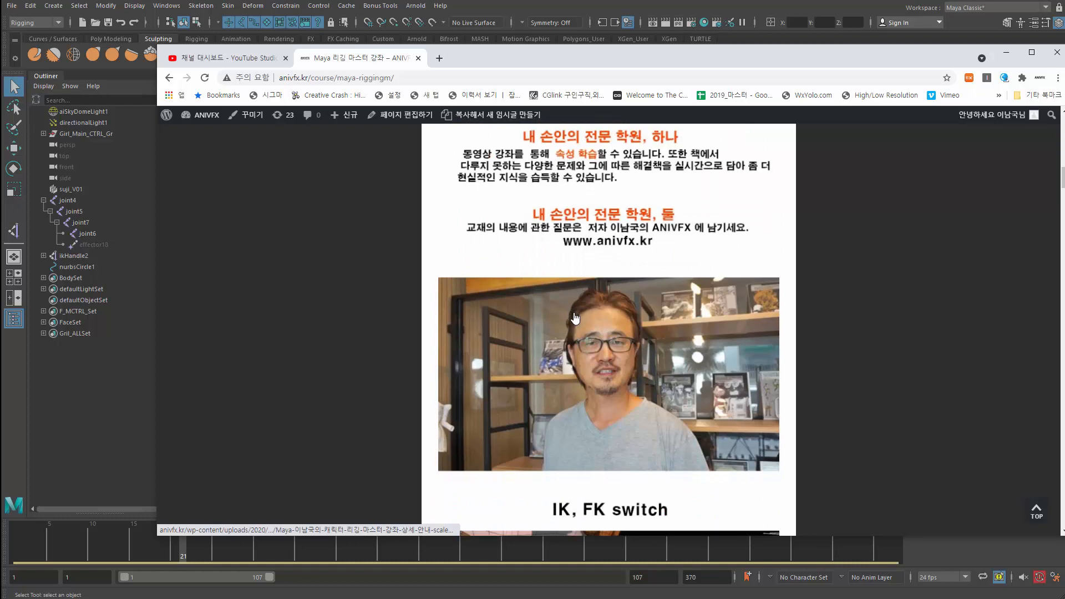
# Look back up through the Maya rigging course page and switch to the character scene in Maya.
pyautogui.scroll(9, 577, 311)
pyautogui.scroll(6, 573, 313)
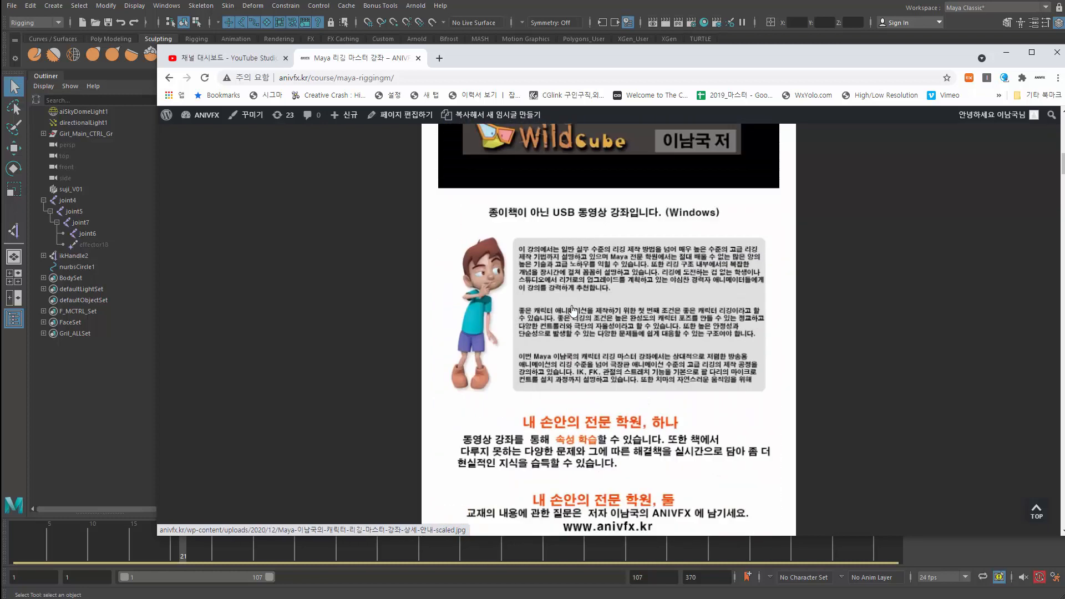
pyautogui.moveTo(559, 60); pyautogui.dragTo(585, 78)
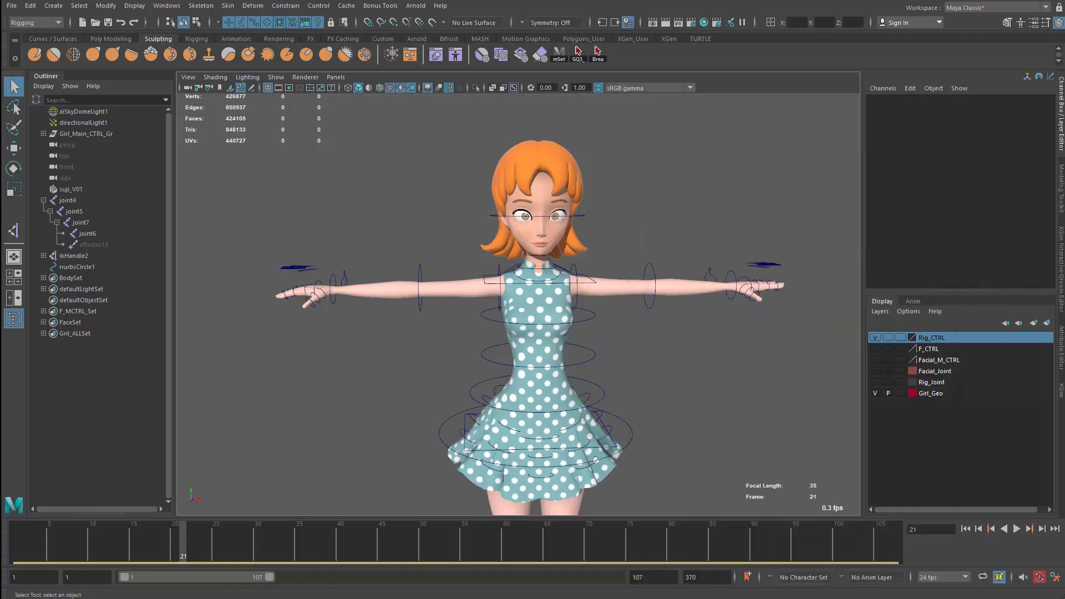
# Select the IK/FK switch control floating beside the character's right hand.
pyautogui.keyDown('alt'); pyautogui.moveTo(424, 299); pyautogui.dragTo(382, 332); pyautogui.keyUp('alt')
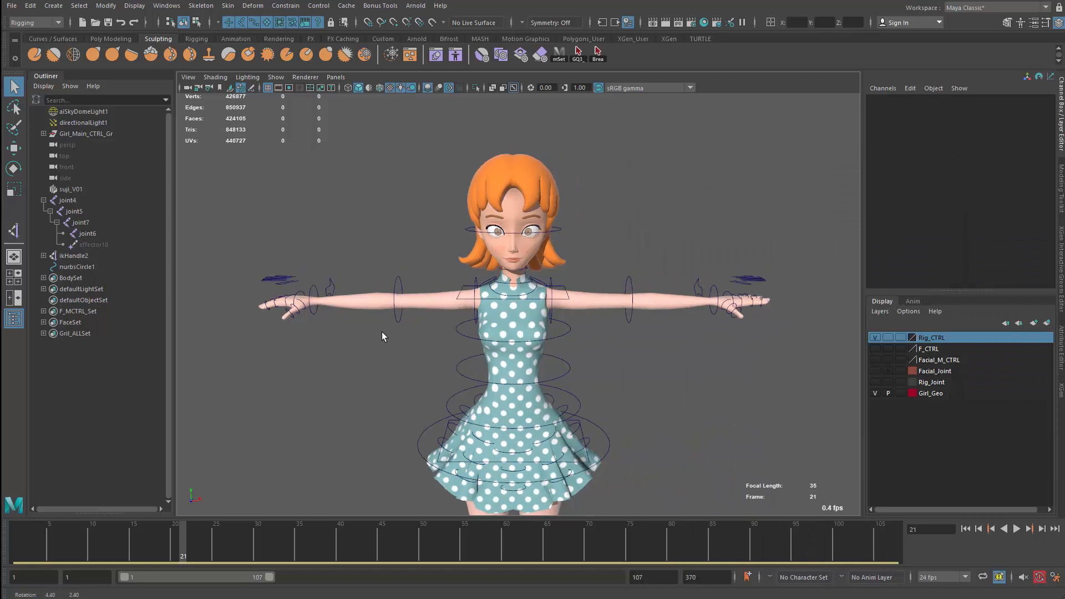
pyautogui.keyDown('alt'); pyautogui.moveTo(396, 347); pyautogui.dragTo(409, 377, button='middle'); pyautogui.keyUp('alt')
pyautogui.scroll(4, 404, 379)
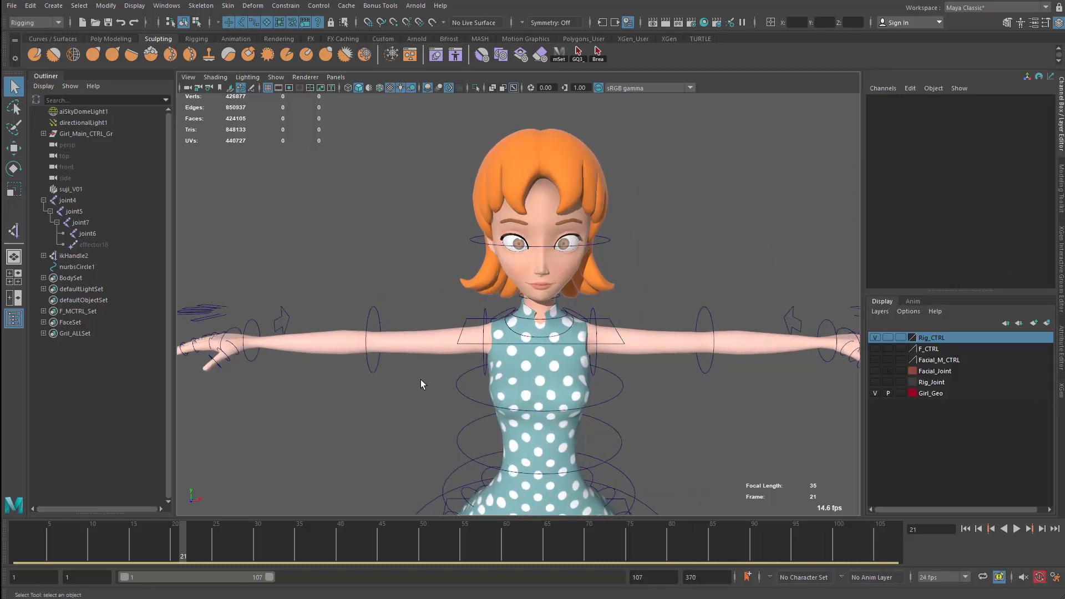
pyautogui.keyDown('alt'); pyautogui.moveTo(421, 379); pyautogui.dragTo(409, 378, button='right'); pyautogui.keyUp('alt')
pyautogui.keyDown('alt'); pyautogui.moveTo(409, 378); pyautogui.dragTo(423, 342, button='middle'); pyautogui.keyUp('alt')
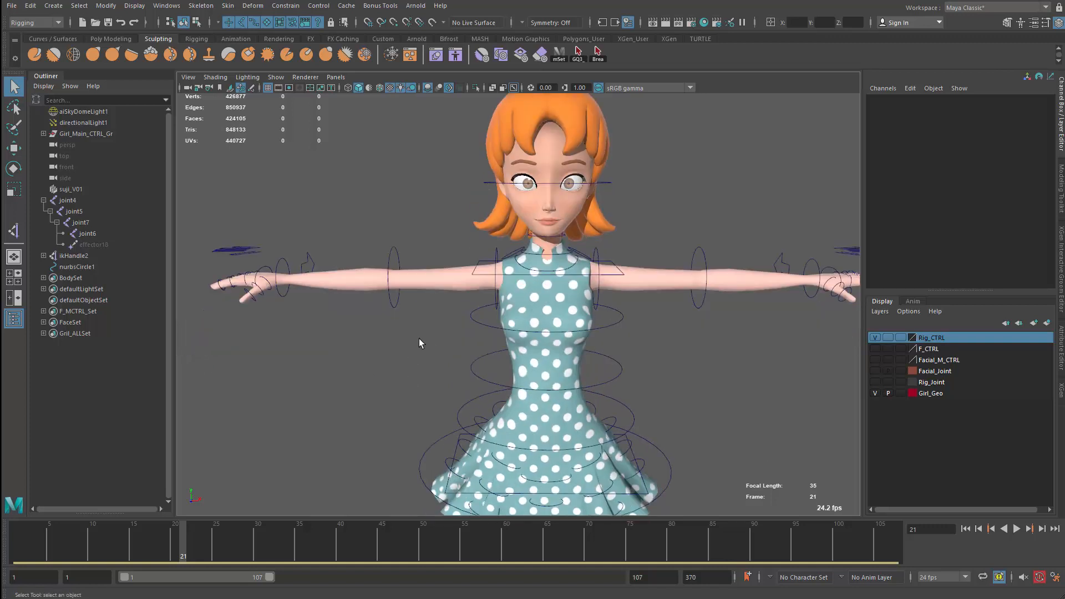
pyautogui.keyDown('alt'); pyautogui.moveTo(418, 339); pyautogui.dragTo(341, 339); pyautogui.keyUp('alt')
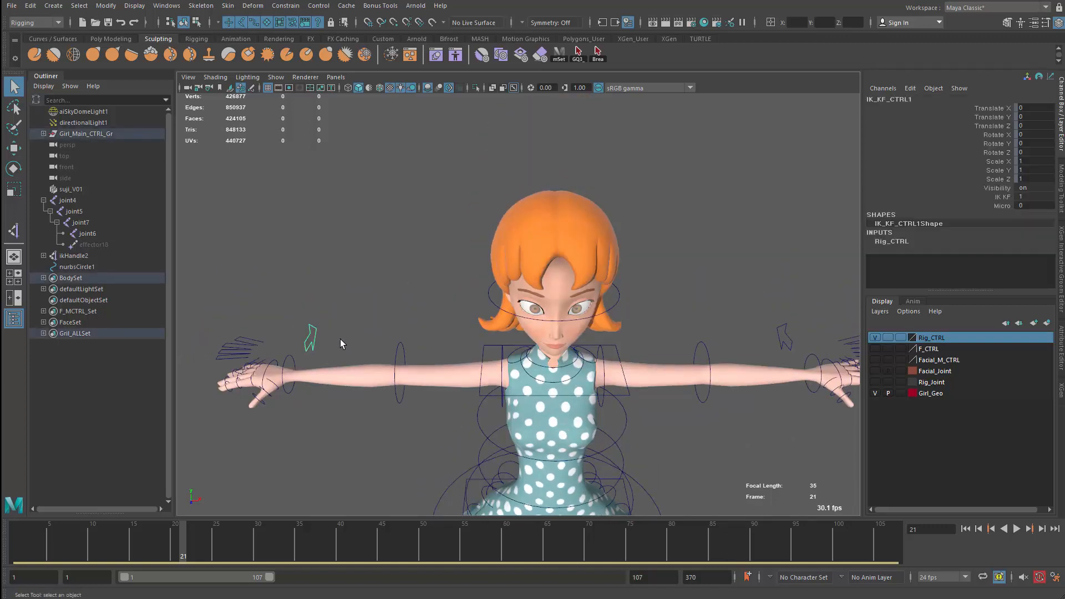
# Detach the Skeleton command list as a floating window and place it over the edge of the viewport beside the Outliner.
pyautogui.click(201, 6)
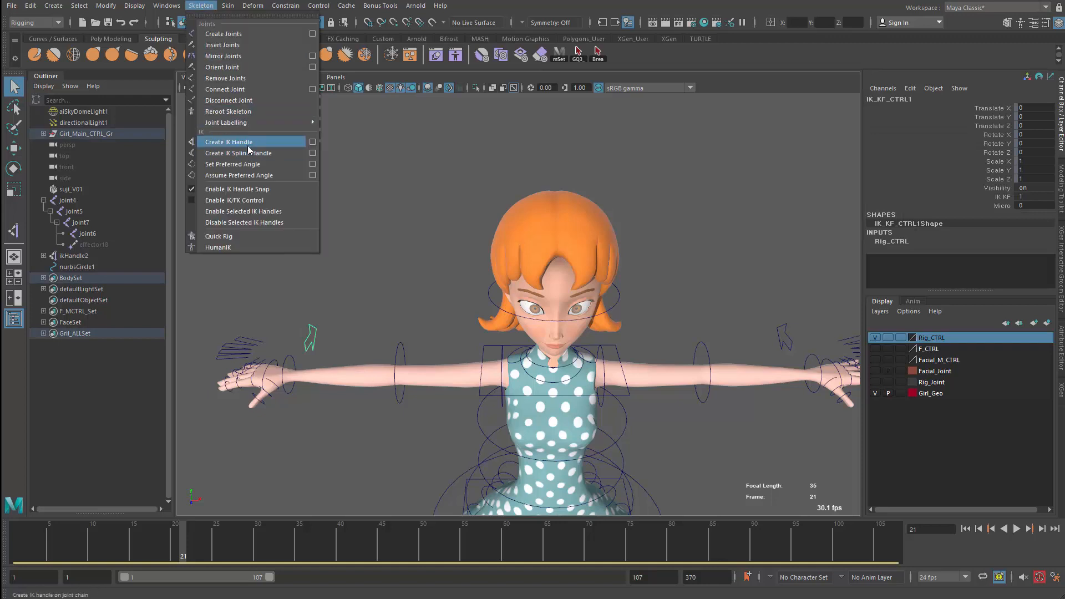
pyautogui.click(227, 17)
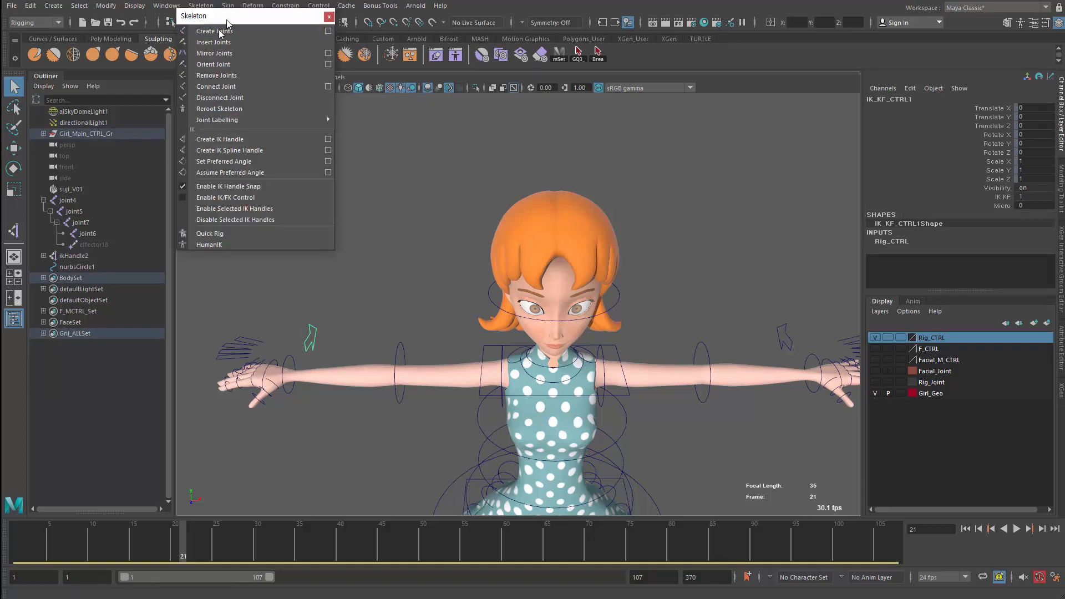
pyautogui.moveTo(226, 20); pyautogui.dragTo(200, 48)
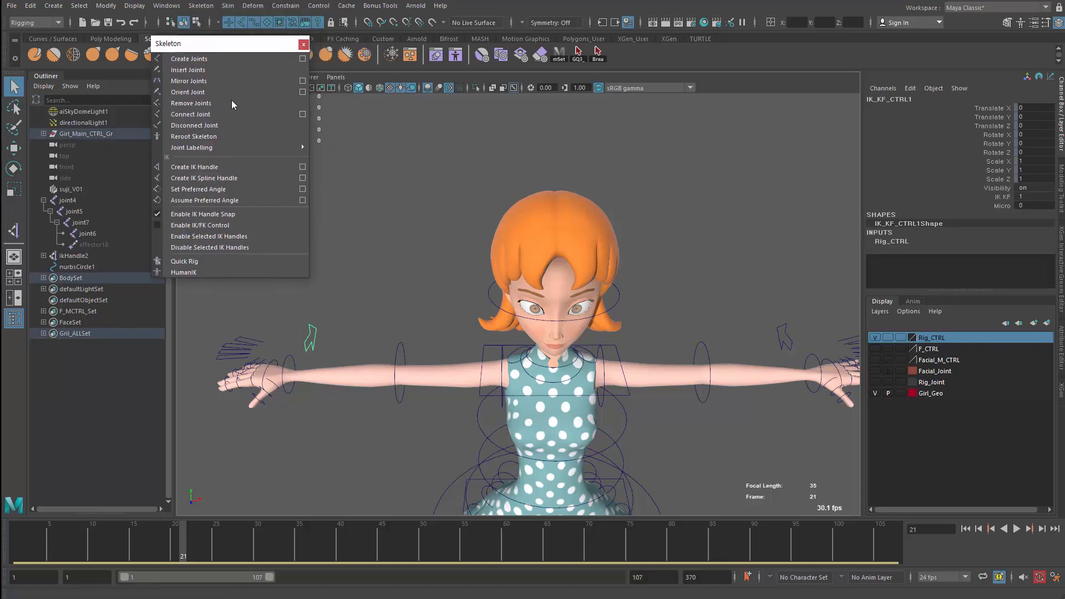
# Set the IK KF attribute of the right arm's switch control to 0.
pyautogui.click(310, 337)
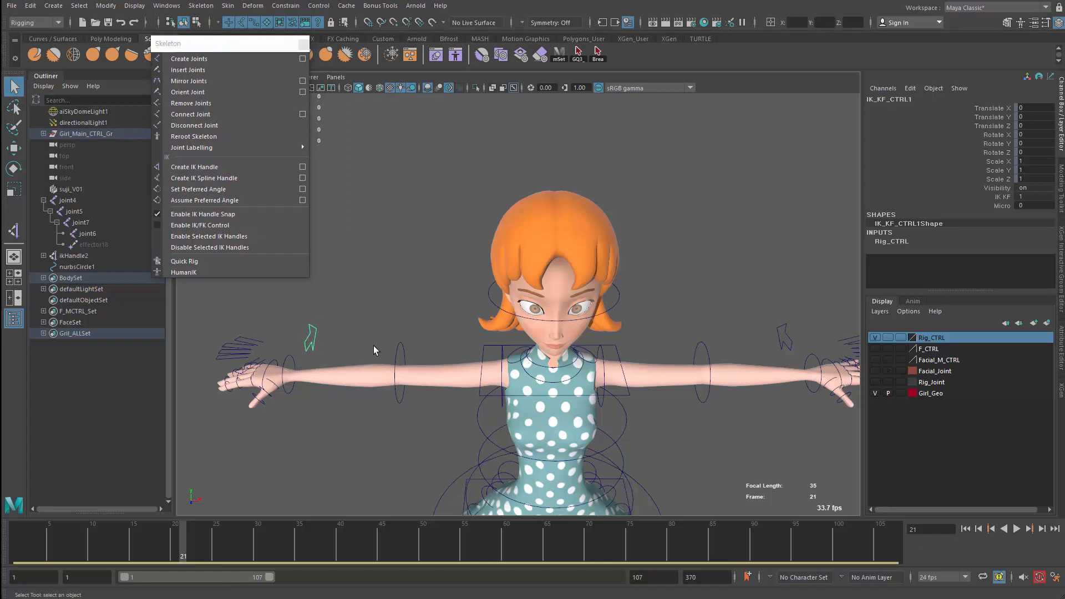
pyautogui.click(1002, 197)
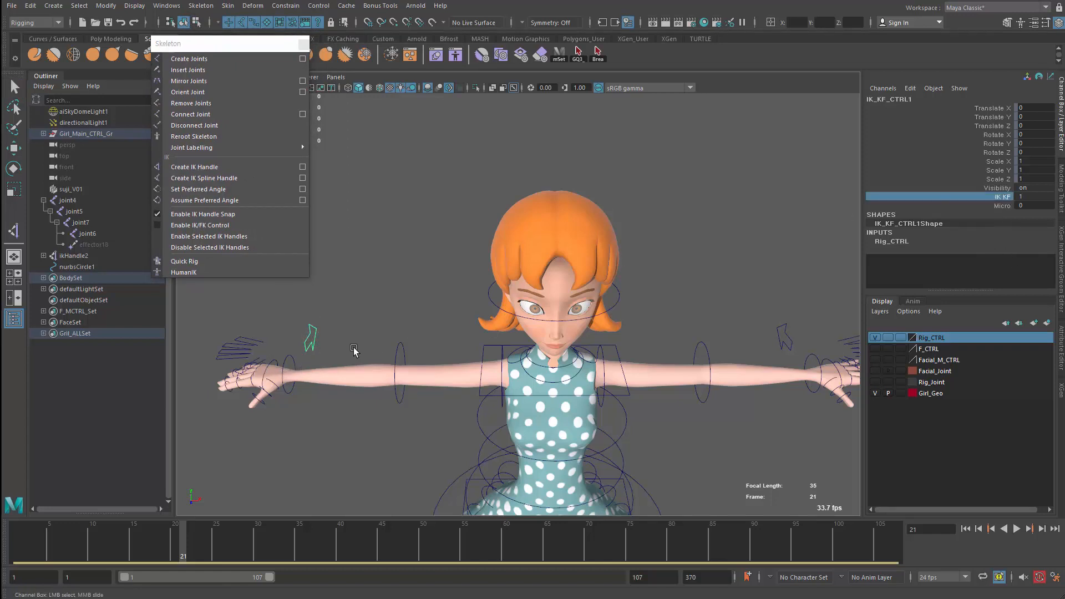
pyautogui.moveTo(439, 294); pyautogui.dragTo(300, 283, button='middle')
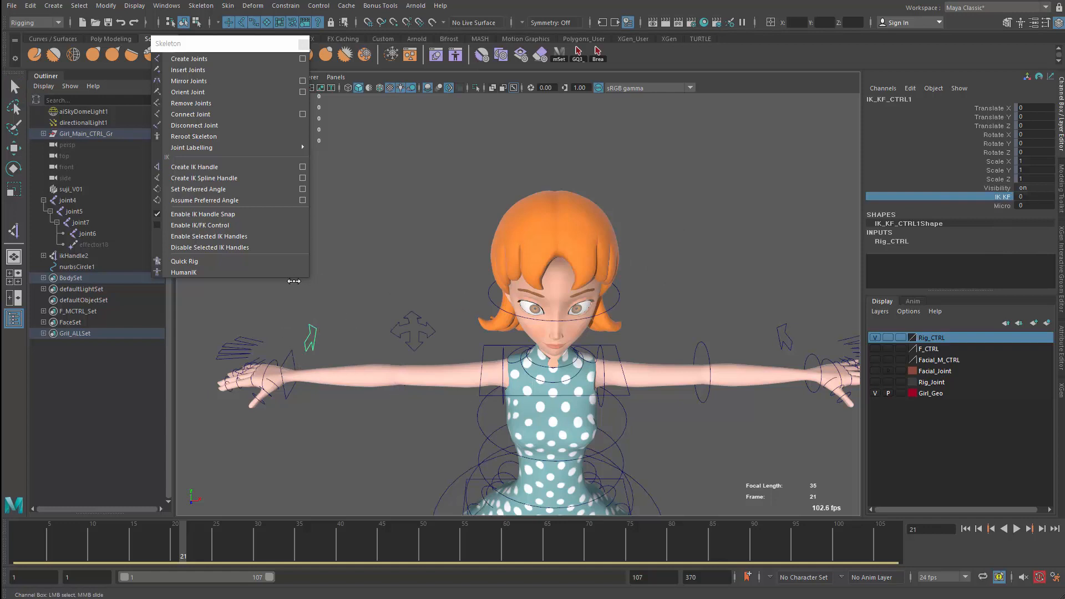
pyautogui.press('q')
# Try moving the right wrist IK control toward the body, and undo the move.
pyautogui.click(295, 372)
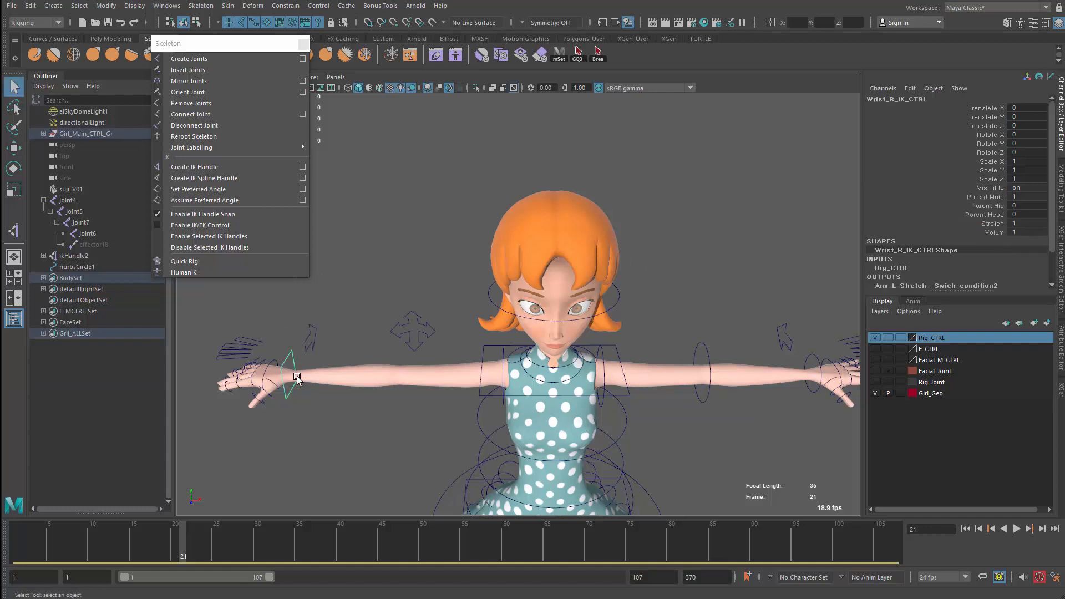
pyautogui.press('w')
pyautogui.moveTo(297, 379); pyautogui.dragTo(346, 384)
pyautogui.hotkey('ctrl', 'z')
# Try rotating the left elbow FK control about -10° around Y, and undo the rotation.
pyautogui.keyDown('alt'); pyautogui.moveTo(392, 386); pyautogui.dragTo(433, 305, button='middle'); pyautogui.keyUp('alt')
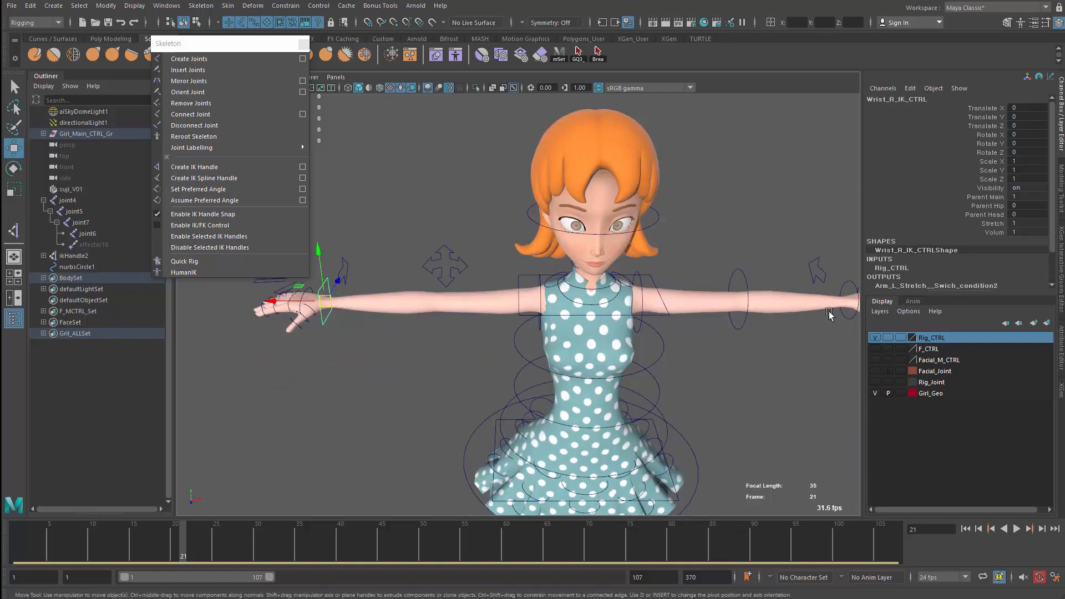
pyautogui.keyDown('alt'); pyautogui.moveTo(829, 314); pyautogui.dragTo(544, 345, button='middle'); pyautogui.keyUp('alt')
pyautogui.click(573, 335)
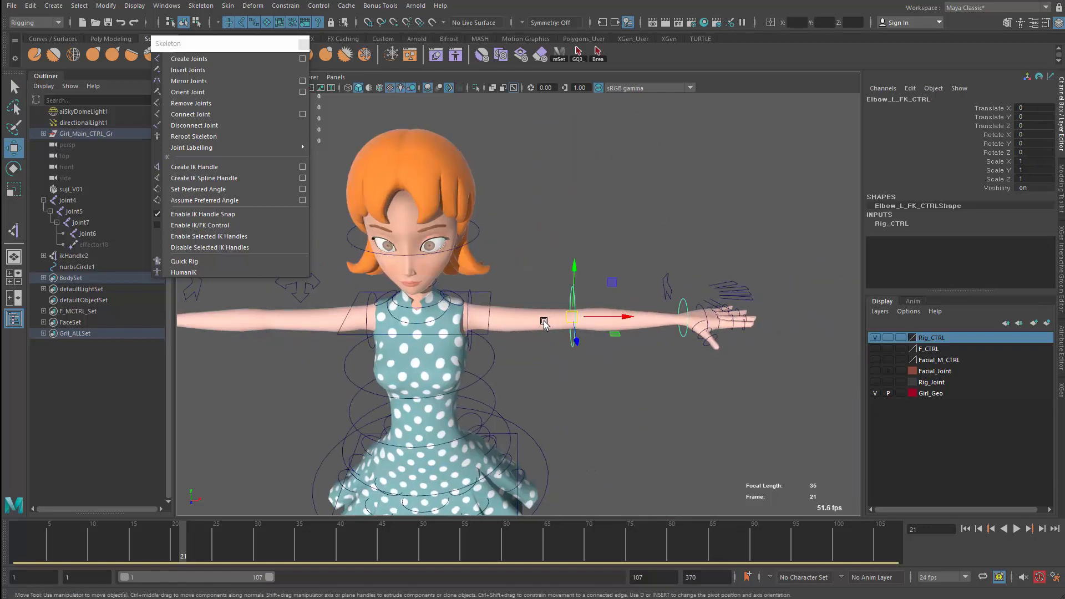
pyautogui.press('e')
pyautogui.moveTo(559, 339); pyautogui.dragTo(525, 344)
pyautogui.hotkey('ctrl', 'z')
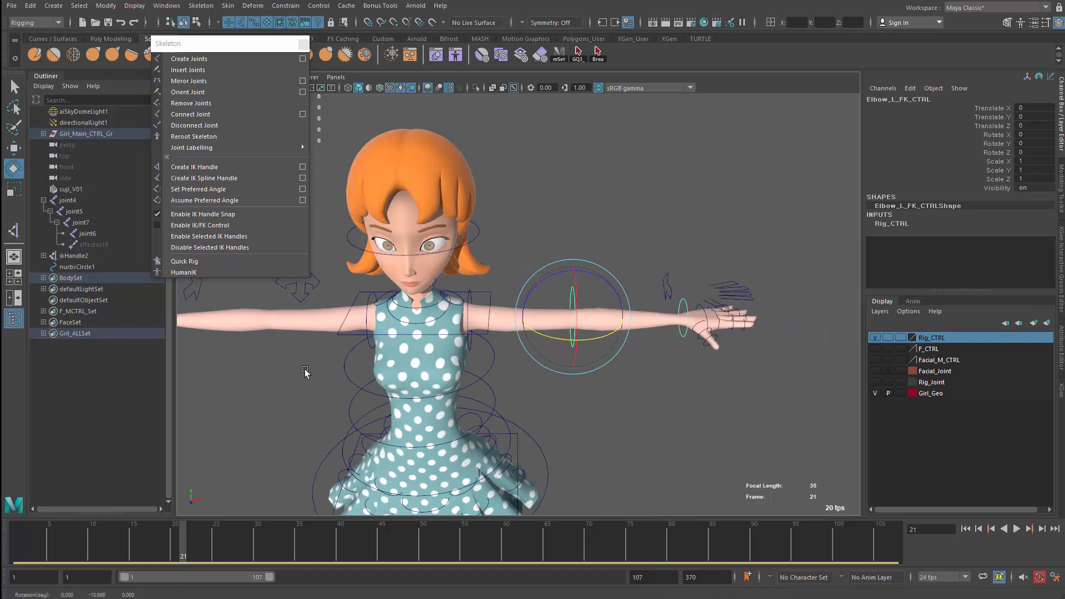
# Select the right wrist IK control for moving and show the Rig_Joint display layer.
pyautogui.keyDown('alt'); pyautogui.moveTo(305, 371); pyautogui.dragTo(373, 384, button='middle'); pyautogui.keyUp('alt')
pyautogui.click(352, 386)
pyautogui.click(352, 369)
pyautogui.press('w')
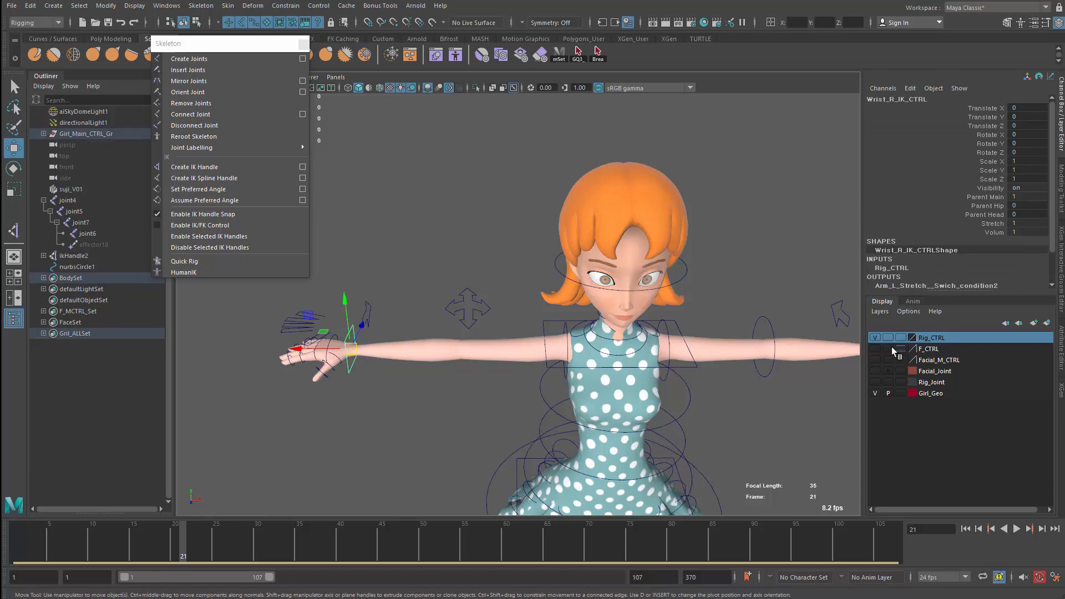
pyautogui.click(875, 382)
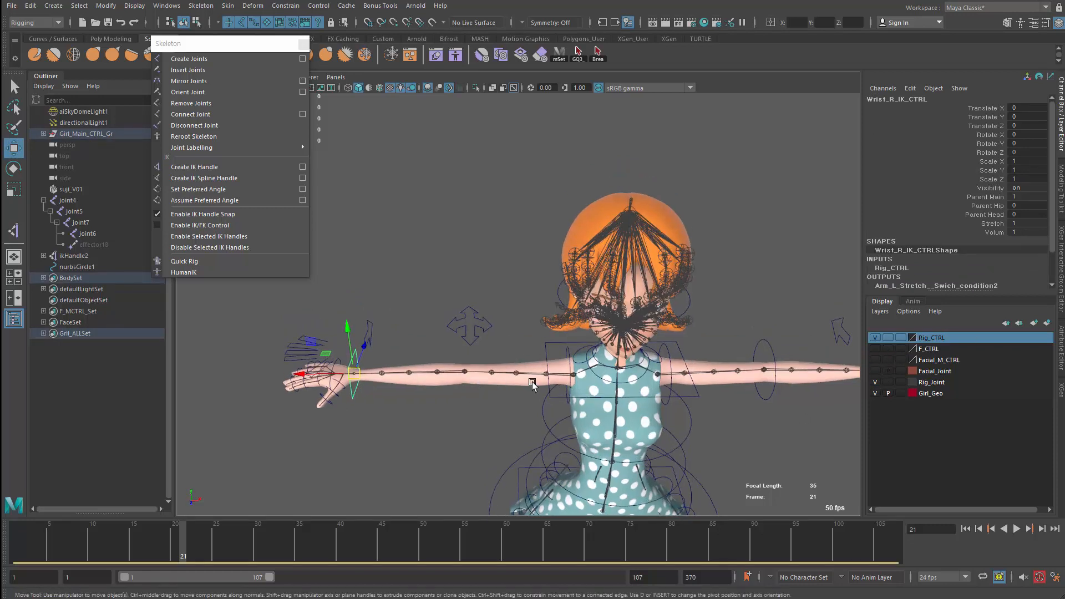
# Try bending the right arm's joint chain by repeatedly moving the wrist IK control toward the body, undoing each move.
pyautogui.moveTo(350, 376); pyautogui.dragTo(437, 377)
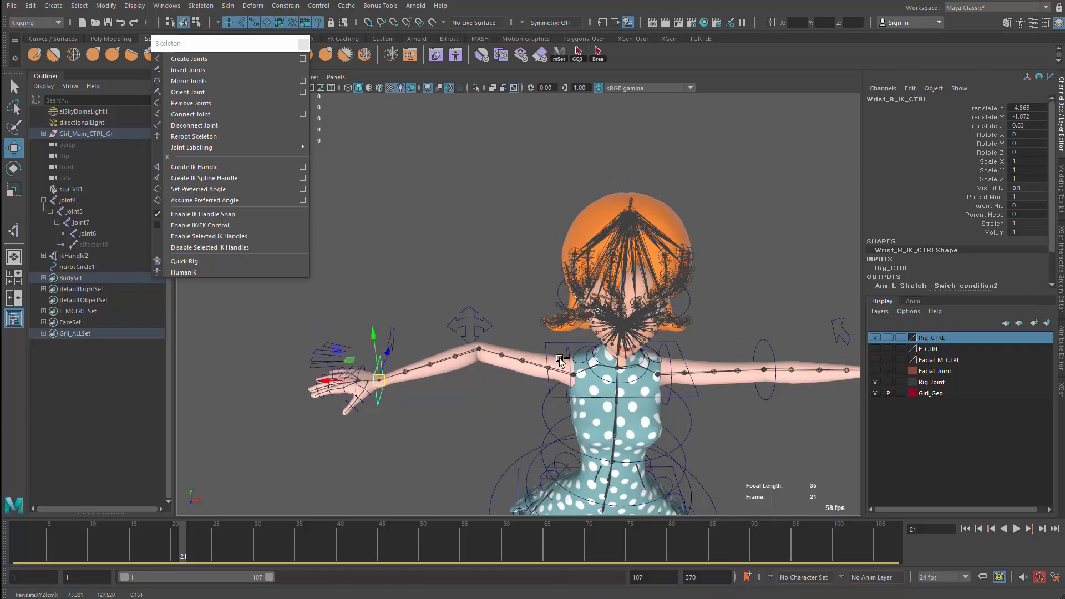
pyautogui.hotkey('ctrl', 'z')
pyautogui.keyDown('alt'); pyautogui.moveTo(437, 413); pyautogui.dragTo(460, 397); pyautogui.keyUp('alt')
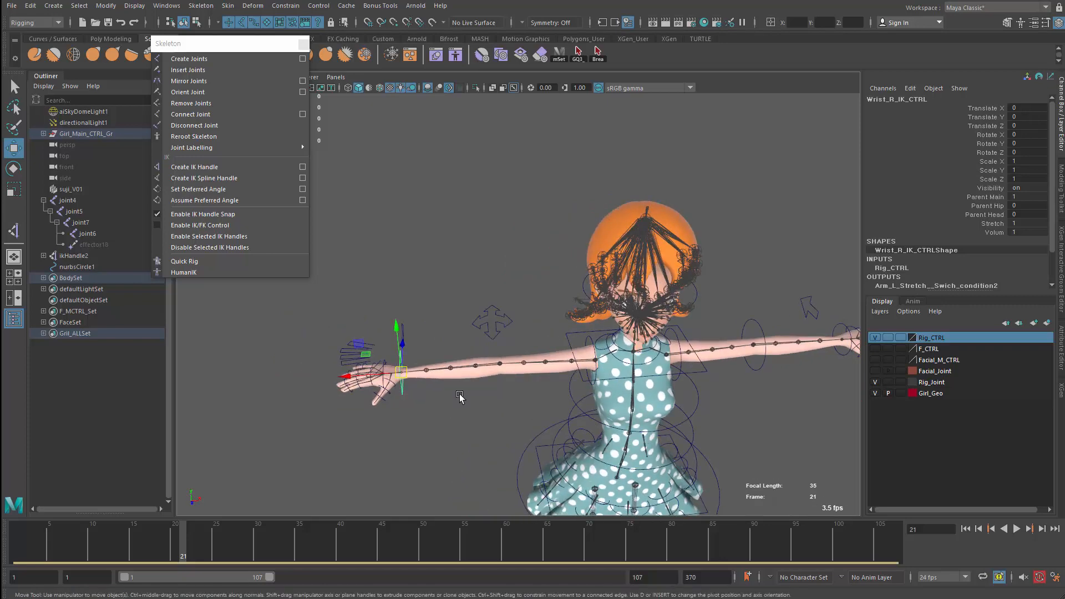
pyautogui.scroll(2, 461, 398)
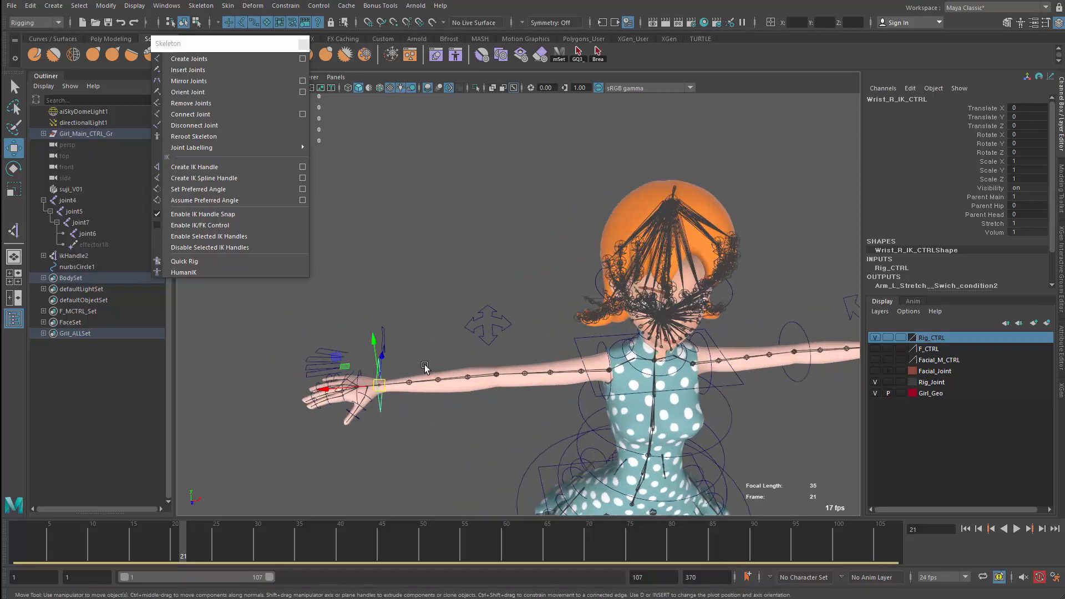
pyautogui.keyDown('alt'); pyautogui.moveTo(446, 379); pyautogui.dragTo(360, 336); pyautogui.keyUp('alt')
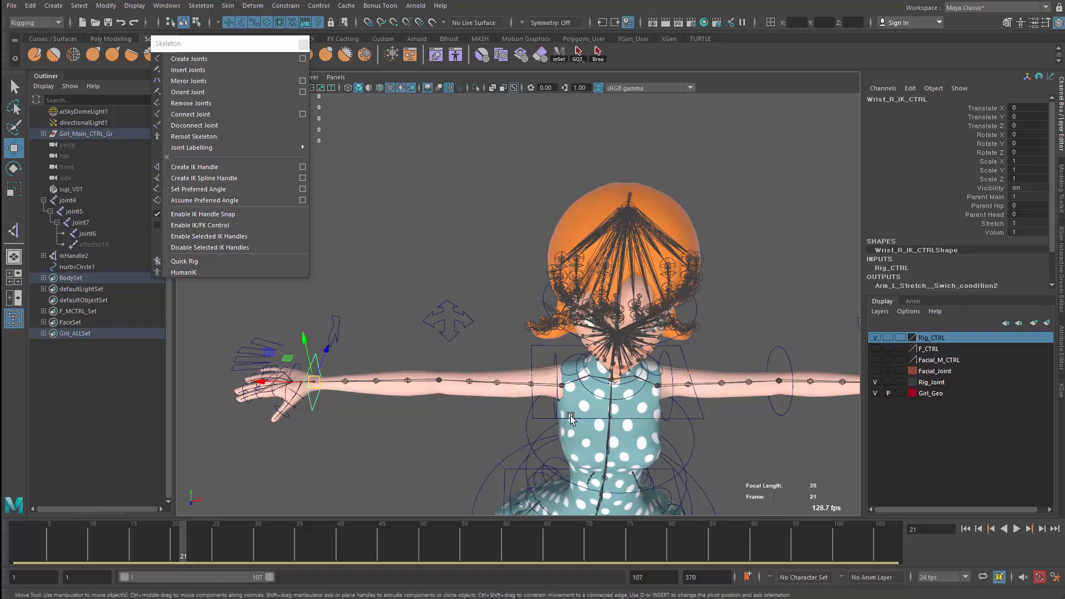
pyautogui.scroll(3, 350, 367)
pyautogui.moveTo(278, 387); pyautogui.dragTo(351, 425)
pyautogui.hotkey('ctrl', 'z')
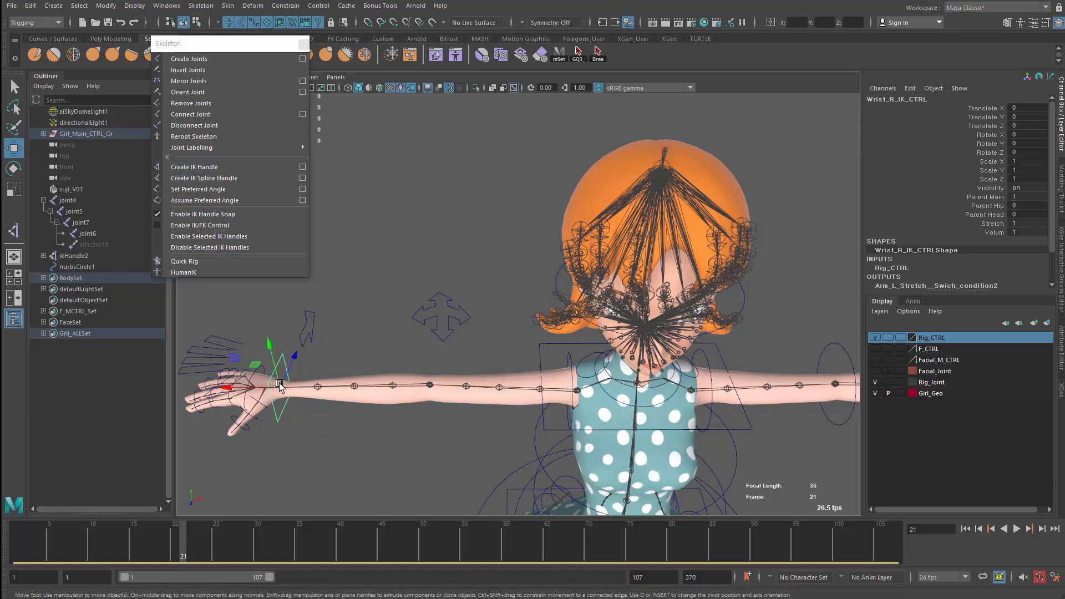
pyautogui.moveTo(282, 382); pyautogui.dragTo(332, 412)
pyautogui.hotkey('ctrl', 'z')
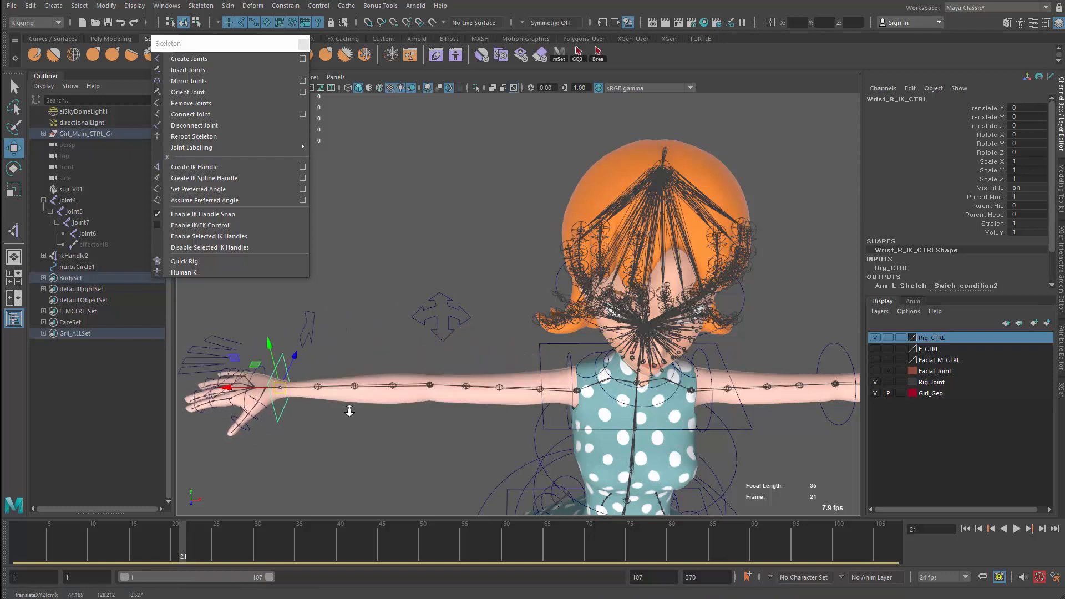
# Move the right wrist IK control about 5.4 units toward the body and rotate it about 58.5° around Z.
pyautogui.keyDown('alt'); pyautogui.moveTo(350, 409); pyautogui.dragTo(315, 410, button='right'); pyautogui.keyUp('alt')
pyautogui.press('e')
pyautogui.moveTo(318, 355); pyautogui.dragTo(356, 374)
pyautogui.press('w')
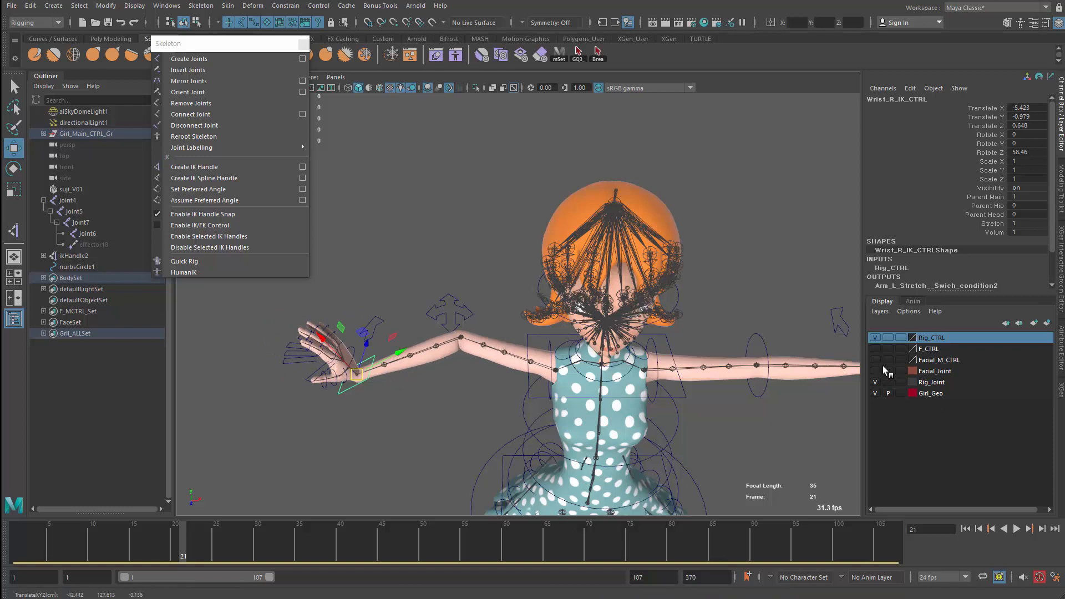
# Hide the Rig_Joint display layer so only the character's geometry and controls are shown.
pyautogui.click(875, 382)
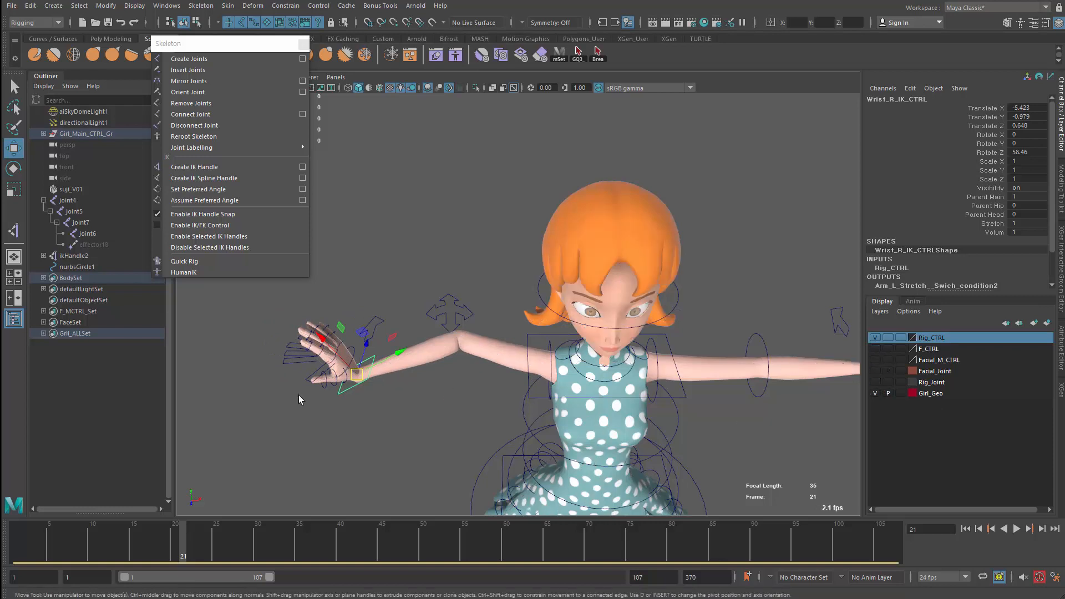
pyautogui.keyDown('alt'); pyautogui.moveTo(299, 395); pyautogui.dragTo(349, 371, button='right'); pyautogui.keyUp('alt')
pyautogui.hotkey('ctrl', 'z')
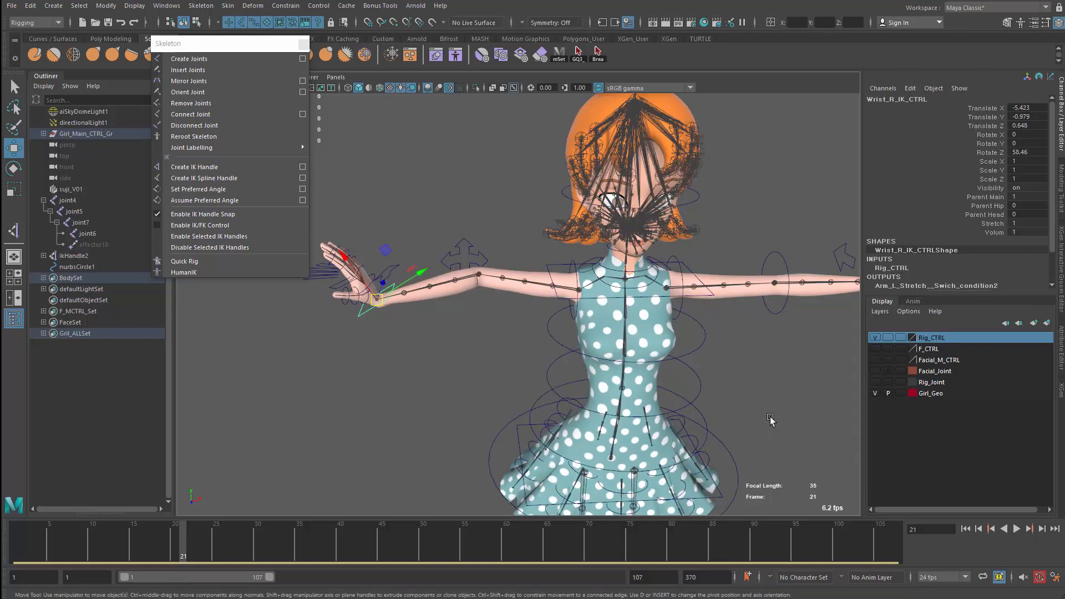
pyautogui.click(875, 384)
pyautogui.keyDown('alt'); pyautogui.moveTo(293, 395); pyautogui.dragTo(351, 369, button='right'); pyautogui.keyUp('alt')
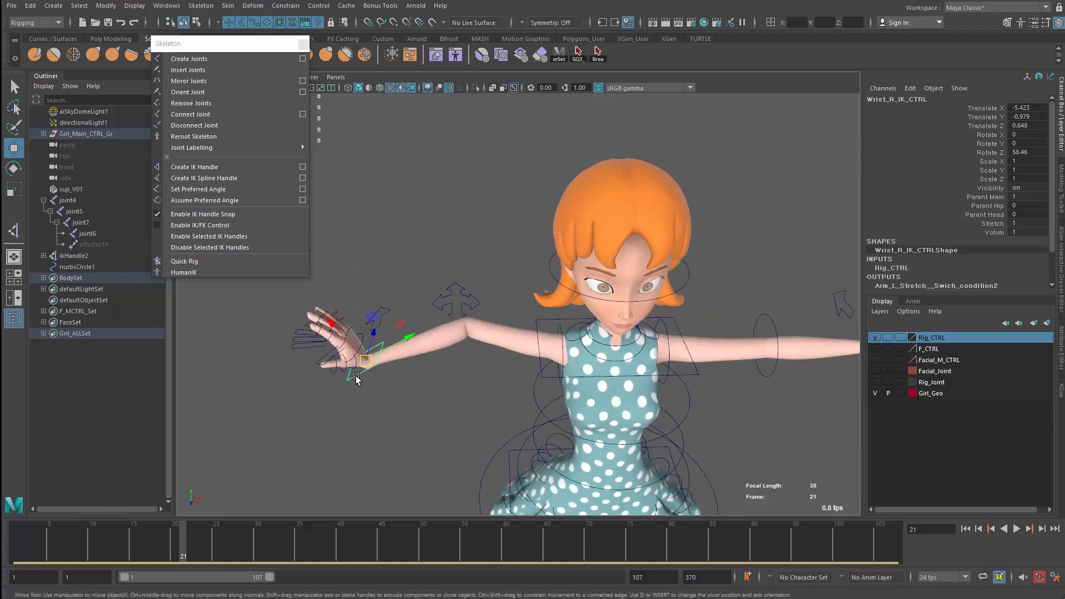
# Lower the right wrist IK control in front of the hip and rotate it to about -75° around Z.
pyautogui.moveTo(363, 367); pyautogui.dragTo(510, 488)
pyautogui.keyDown('alt'); pyautogui.moveTo(437, 511); pyautogui.dragTo(523, 477, button='middle'); pyautogui.keyUp('alt')
pyautogui.press('e')
pyautogui.press('w')
# Rest the right hand on the hip, moving the wrist control to about (-32, -31.7, -3) with Rotate X about -60°.
pyautogui.keyDown('alt'); pyautogui.moveTo(523, 477); pyautogui.dragTo(608, 473); pyautogui.keyUp('alt')
pyautogui.keyDown('alt'); pyautogui.moveTo(608, 473); pyautogui.dragTo(448, 524, button='middle'); pyautogui.keyUp('alt')
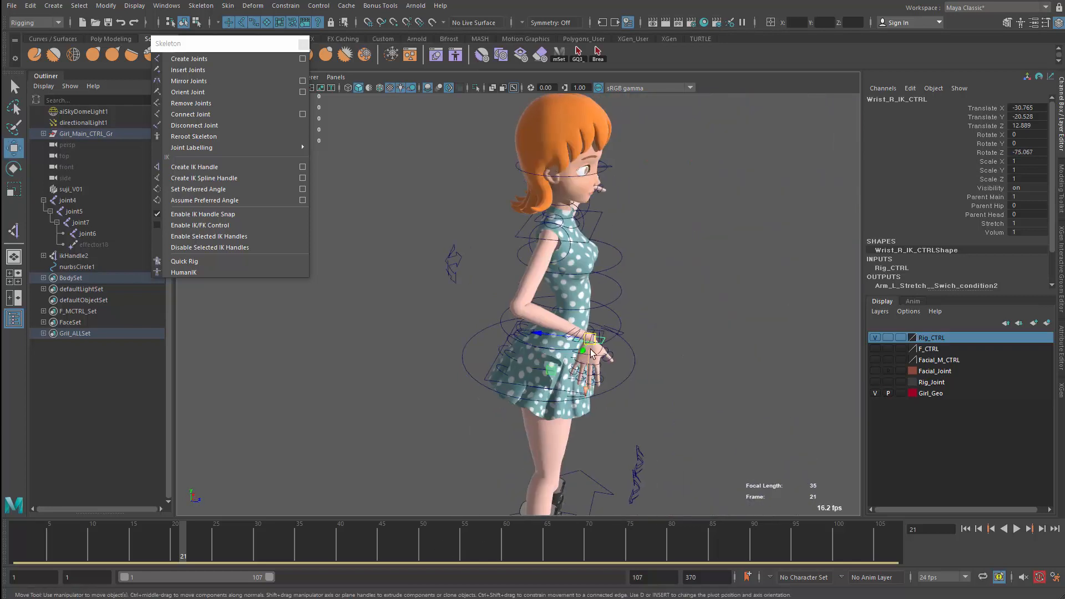
pyautogui.moveTo(588, 351); pyautogui.dragTo(382, 398)
pyautogui.moveTo(417, 328)
pyautogui.mouseDown()
pyautogui.moveTo(452, 348)
pyautogui.moveTo(407, 339)
pyautogui.mouseUp()
pyautogui.press('e')
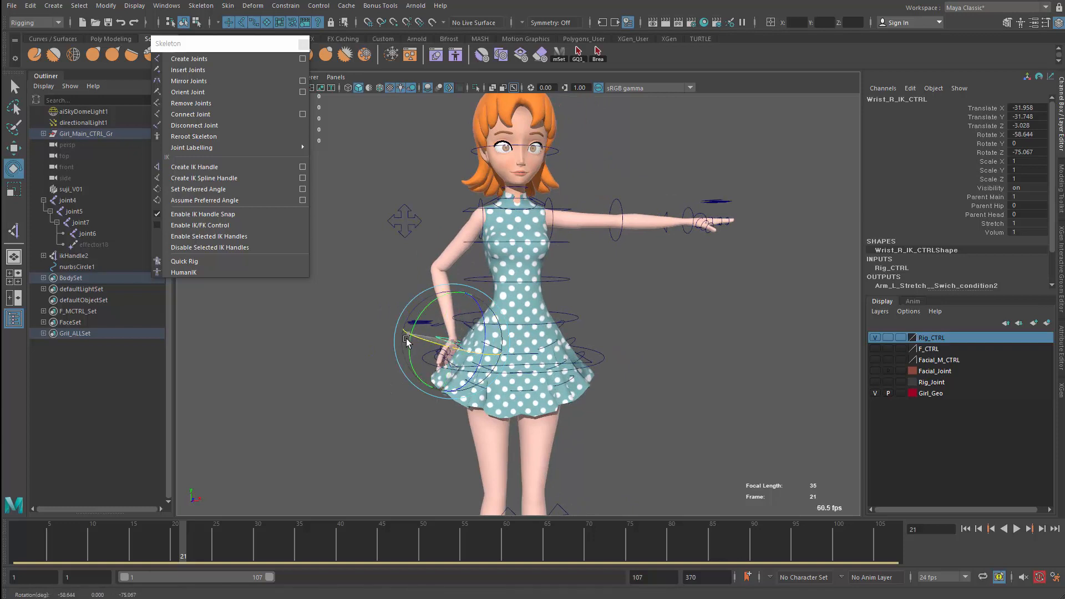
# Set the right wrist IK control's Parent Main to 0 and Parent Hip to 1.
pyautogui.keyDown('alt'); pyautogui.moveTo(351, 419); pyautogui.dragTo(373, 444, button='right'); pyautogui.keyUp('alt')
pyautogui.keyDown('alt'); pyautogui.moveTo(373, 445); pyautogui.dragTo(524, 456); pyautogui.keyUp('alt')
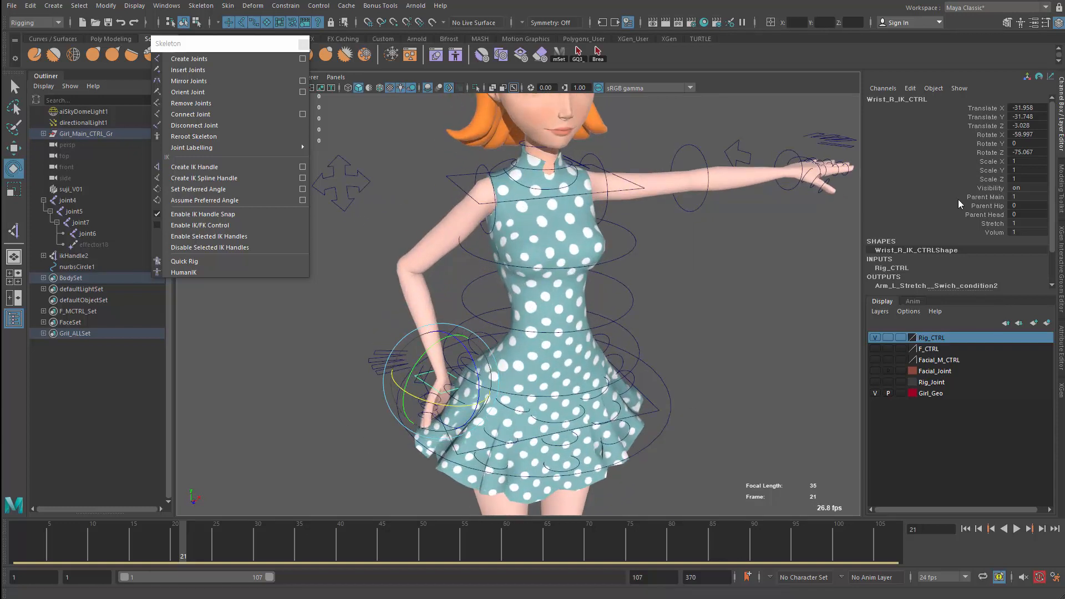
pyautogui.doubleClick(1021, 196)
pyautogui.write('0')
pyautogui.press('Return')
pyautogui.click(1002, 206)
pyautogui.moveTo(734, 256); pyautogui.dragTo(985, 257, button='middle')
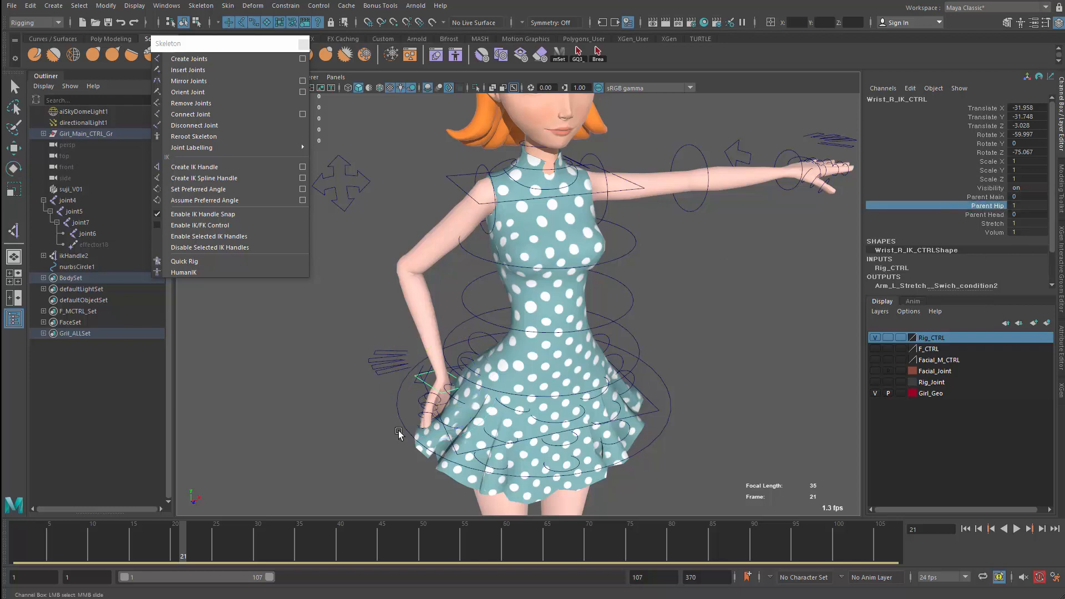
# Test the hand's hip parenting by rotating Torso_Bottom_CTRL about -16.4° around Z, and undo the rotation.
pyautogui.click(452, 443)
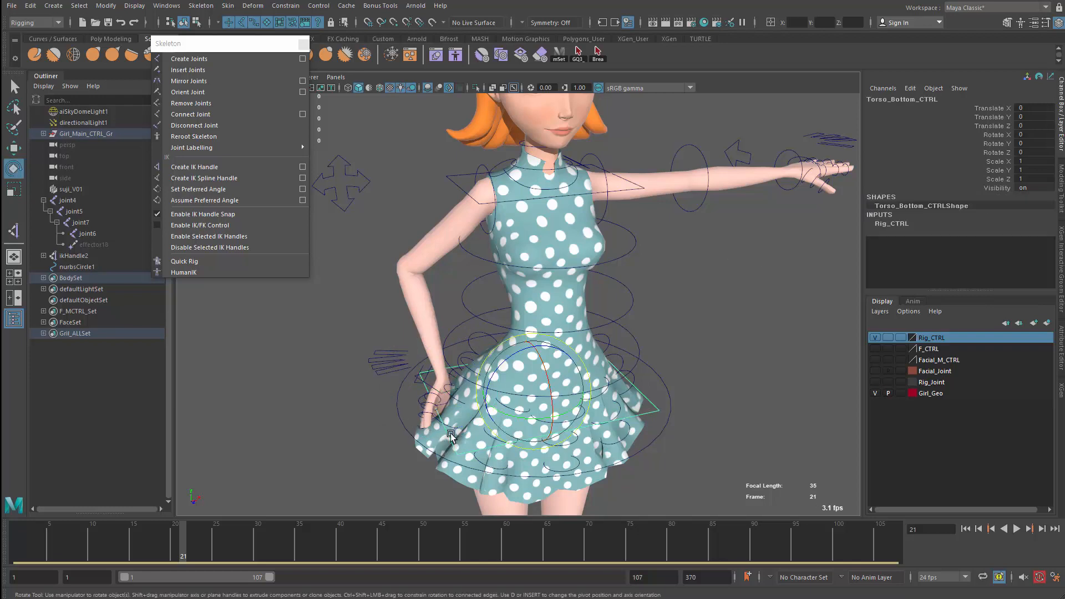
pyautogui.keyDown('alt'); pyautogui.moveTo(446, 437); pyautogui.dragTo(407, 428); pyautogui.keyUp('alt')
pyautogui.keyDown('alt'); pyautogui.moveTo(407, 428); pyautogui.dragTo(378, 418, button='right'); pyautogui.keyUp('alt')
pyautogui.keyDown('alt'); pyautogui.moveTo(377, 418); pyautogui.dragTo(365, 433, button='middle'); pyautogui.keyUp('alt')
pyautogui.moveTo(488, 342); pyautogui.dragTo(484, 366)
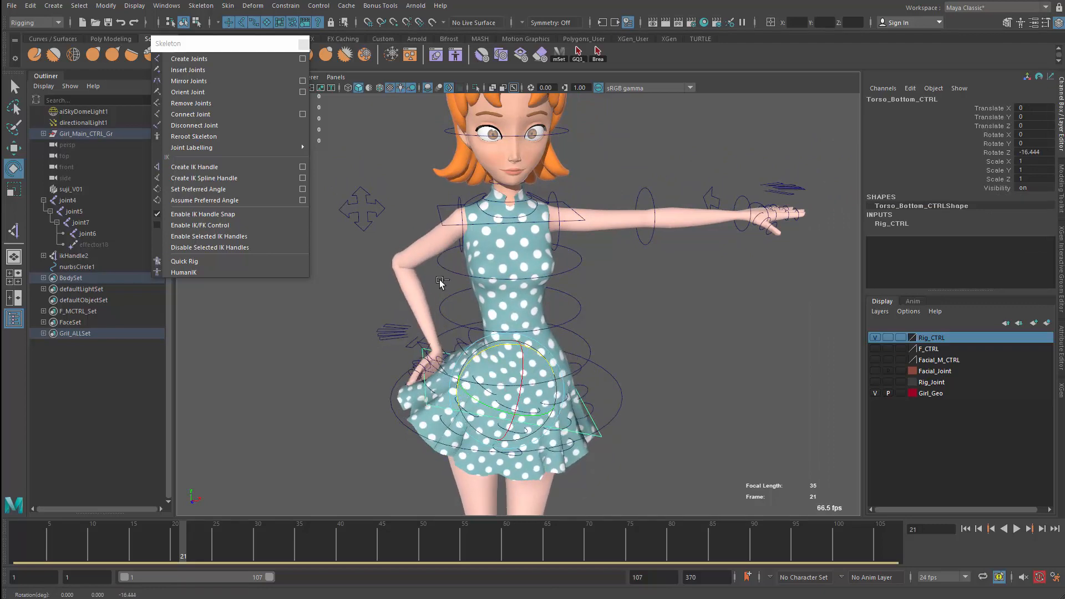
pyautogui.hotkey('ctrl', 'z')
pyautogui.keyDown('alt'); pyautogui.moveTo(363, 402); pyautogui.dragTo(399, 397); pyautogui.keyUp('alt')
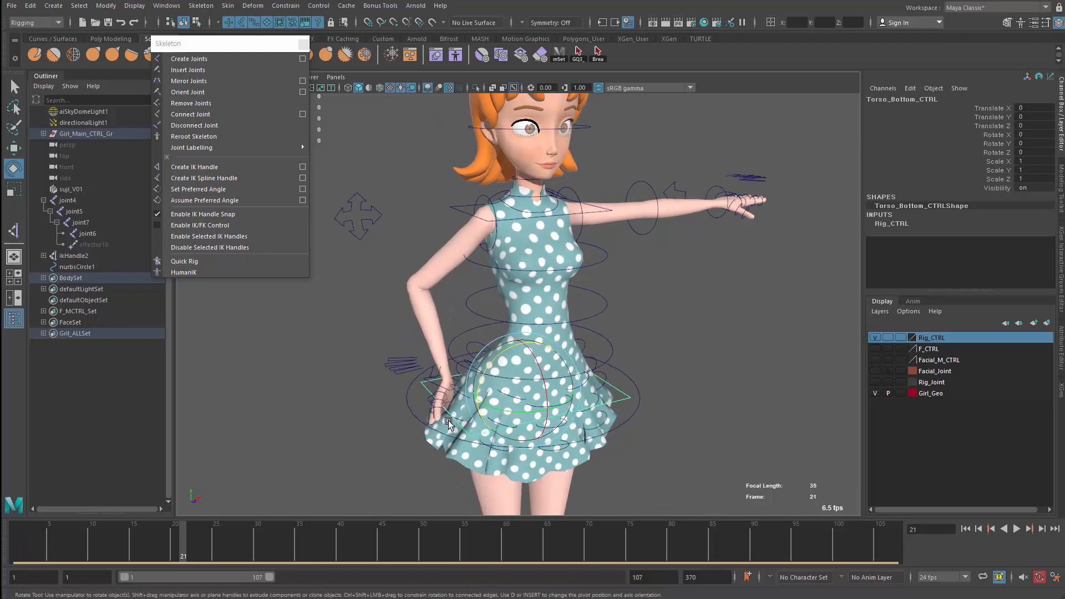
# Set the right wrist IK control's Parent Hip back to 0 and Parent Main to 1.
pyautogui.keyDown('alt'); pyautogui.moveTo(340, 364); pyautogui.dragTo(409, 397); pyautogui.keyUp('alt')
pyautogui.keyDown('alt'); pyautogui.moveTo(408, 397); pyautogui.dragTo(430, 392, button='right'); pyautogui.keyUp('alt')
pyautogui.keyDown('alt'); pyautogui.moveTo(430, 391); pyautogui.dragTo(435, 356, button='middle'); pyautogui.keyUp('alt')
pyautogui.keyDown('alt'); pyautogui.moveTo(436, 356); pyautogui.dragTo(438, 394); pyautogui.keyUp('alt')
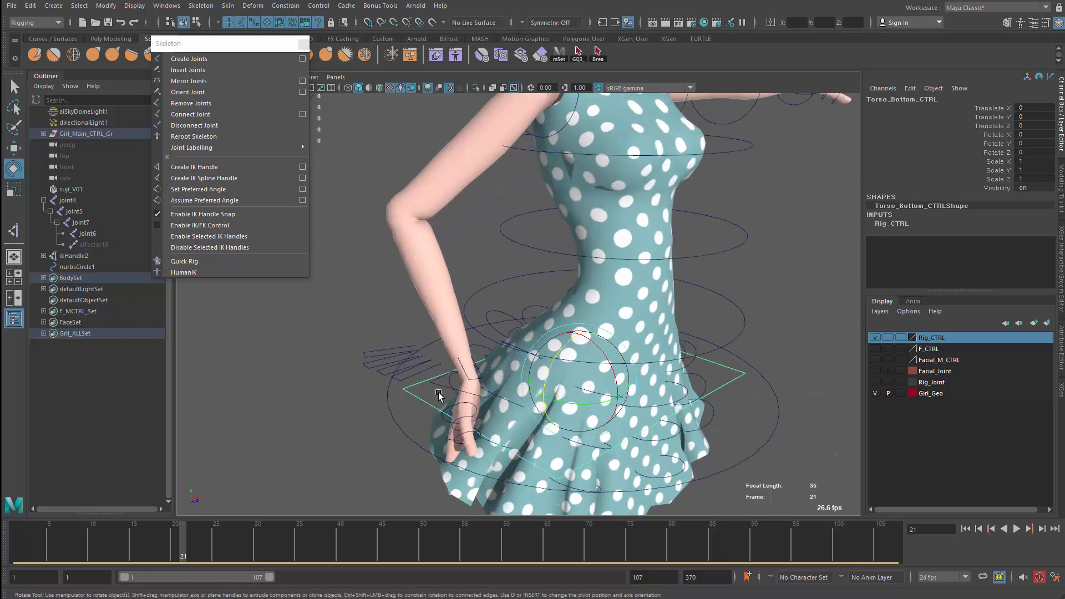
pyautogui.click(445, 387)
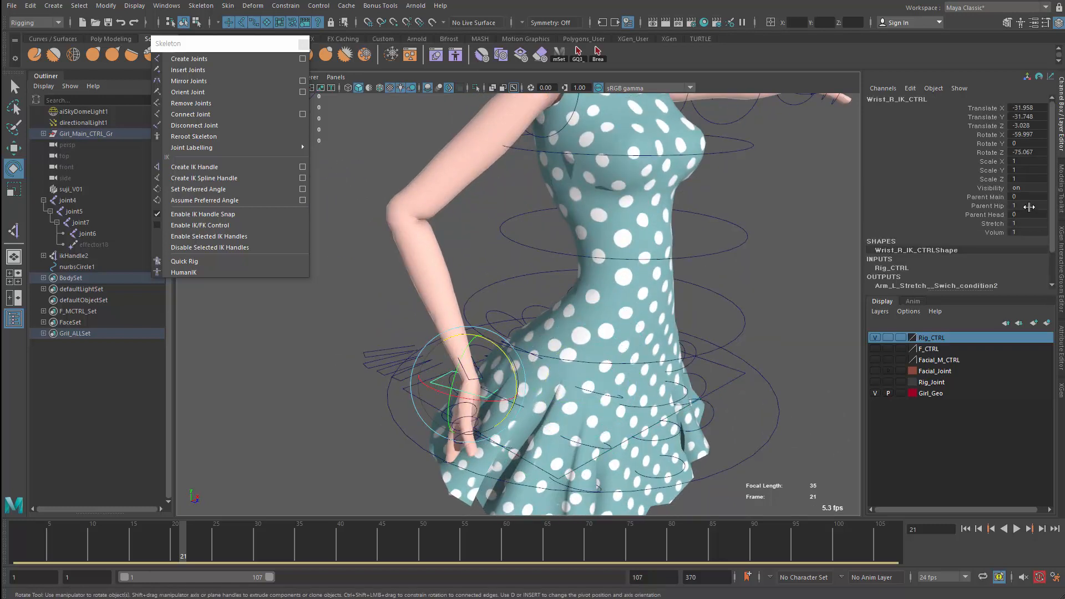
pyautogui.doubleClick(1029, 205)
pyautogui.press('Return')
pyautogui.doubleClick(1022, 196)
pyautogui.write('1')
pyautogui.press('Return')
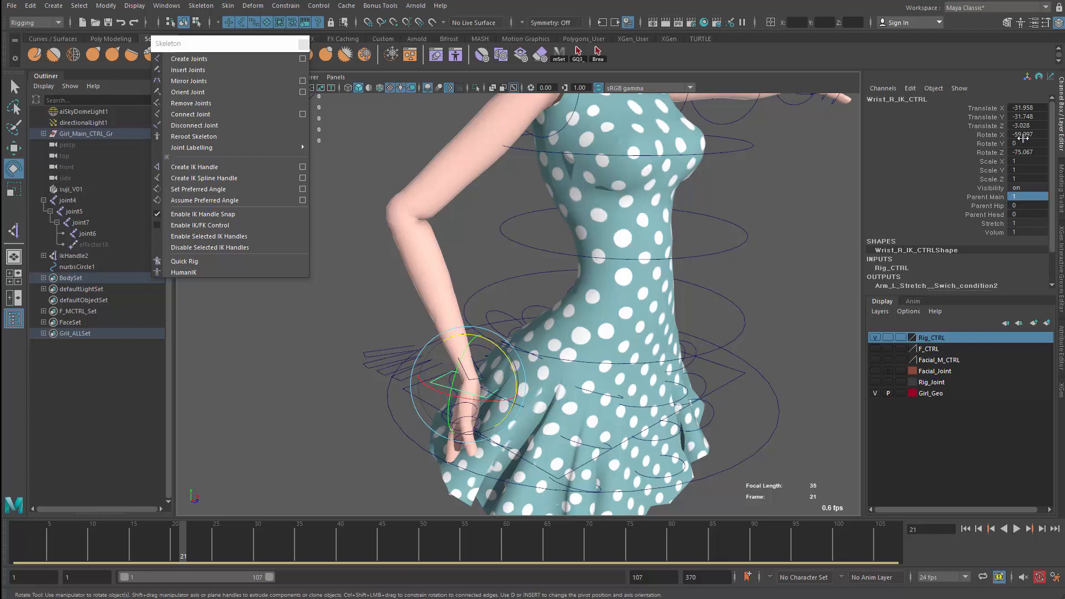
# Reset all translate and rotate values of the right wrist IK control to 0 and clear the selection.
pyautogui.moveTo(1022, 109); pyautogui.dragTo(1022, 153)
pyautogui.write('0')
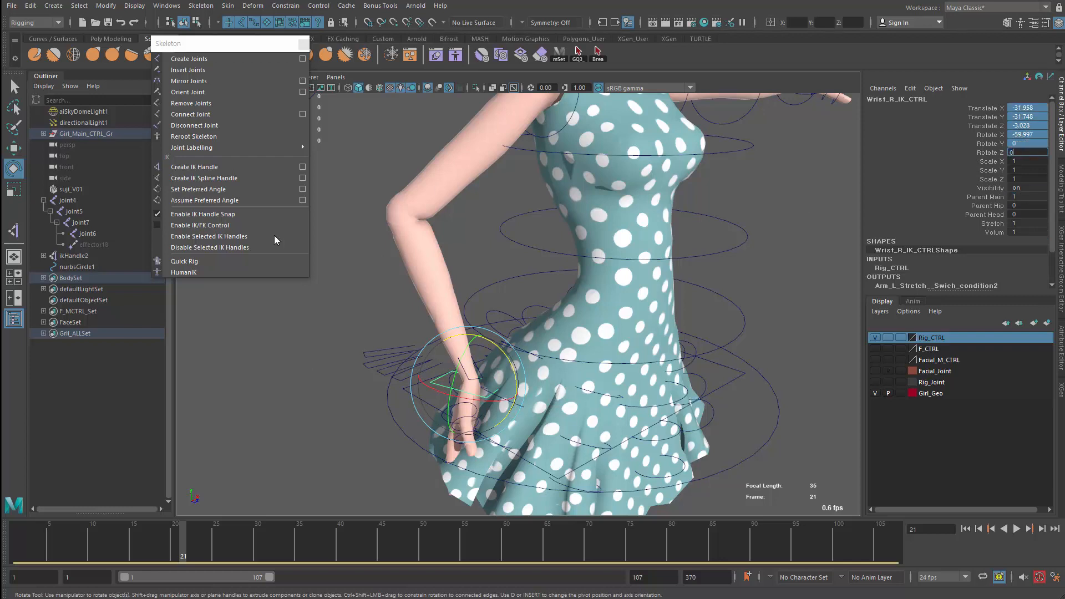
pyautogui.press('Return')
pyautogui.keyDown('alt'); pyautogui.moveTo(489, 401); pyautogui.dragTo(298, 335, button='right'); pyautogui.keyUp('alt')
pyautogui.keyDown('alt'); pyautogui.moveTo(298, 335); pyautogui.dragTo(319, 417); pyautogui.keyUp('alt')
pyautogui.click(326, 407)
pyautogui.keyDown('alt'); pyautogui.moveTo(319, 417); pyautogui.dragTo(357, 404, button='right'); pyautogui.keyUp('alt')
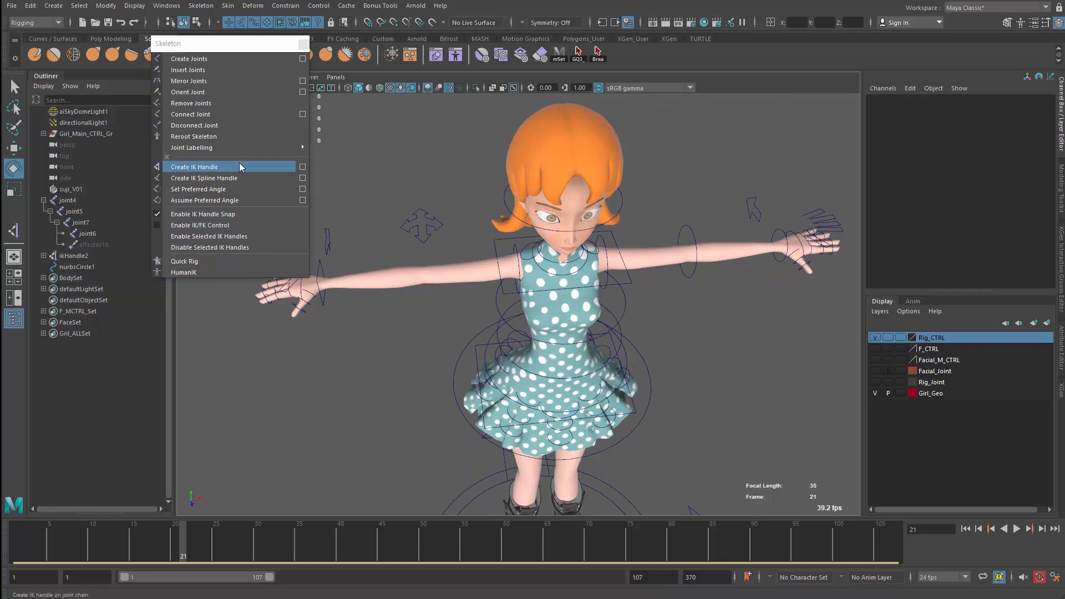
# Hide the Rig_CTRL layer and close the floating Skeleton command list.
pyautogui.click(875, 337)
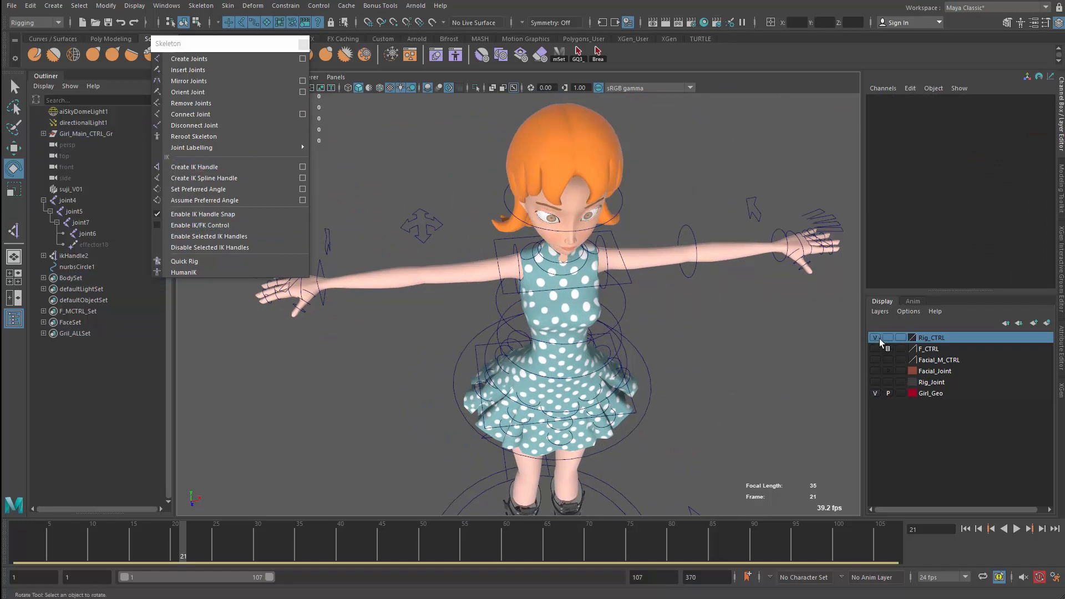
pyautogui.click(874, 336)
pyautogui.keyDown('alt'); pyautogui.moveTo(449, 330); pyautogui.dragTo(386, 356); pyautogui.keyUp('alt')
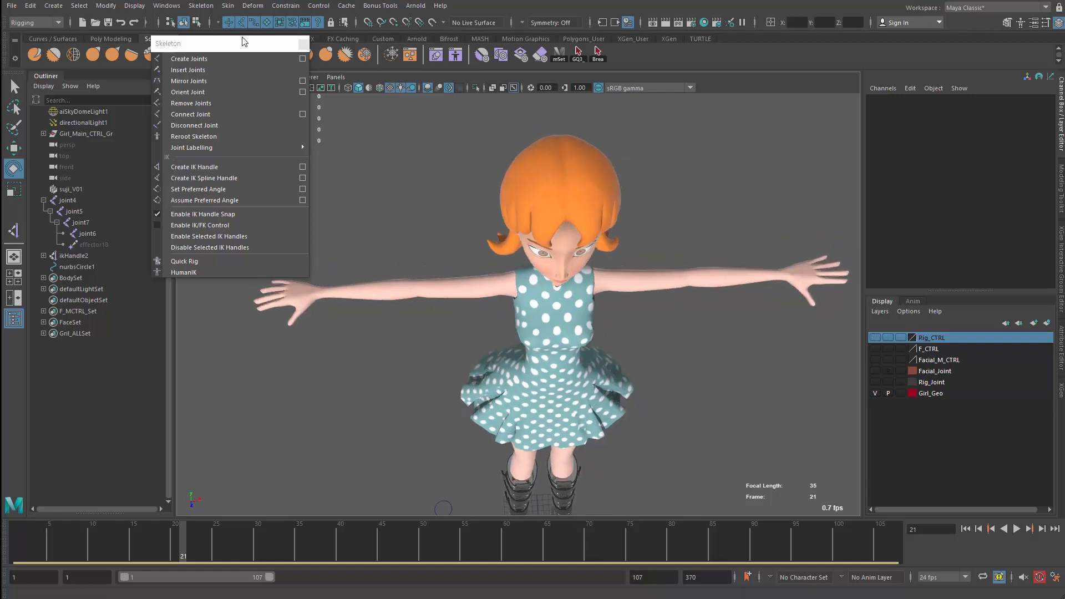
pyautogui.moveTo(242, 46); pyautogui.dragTo(159, 93)
pyautogui.click(296, 48)
# In the top view, delete the old arm joints, ikHandle2 and nurbsCircle1, and set the Girl_Geo layer to Reference.
pyautogui.press('space')
pyautogui.press('space')
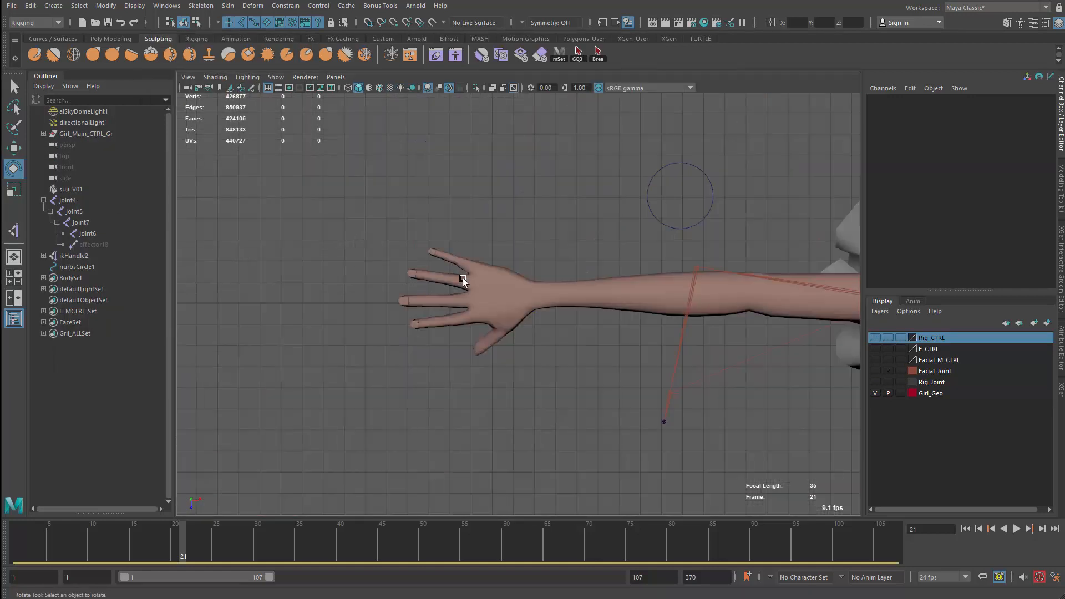
pyautogui.keyDown('alt'); pyautogui.moveTo(464, 281); pyautogui.dragTo(459, 300); pyautogui.keyUp('alt')
pyautogui.scroll(-3, 459, 299)
pyautogui.keyDown('alt'); pyautogui.moveTo(460, 300); pyautogui.dragTo(281, 295, button='middle'); pyautogui.keyUp('alt')
pyautogui.keyDown('alt'); pyautogui.moveTo(281, 295); pyautogui.dragTo(366, 385, button='right'); pyautogui.keyUp('alt')
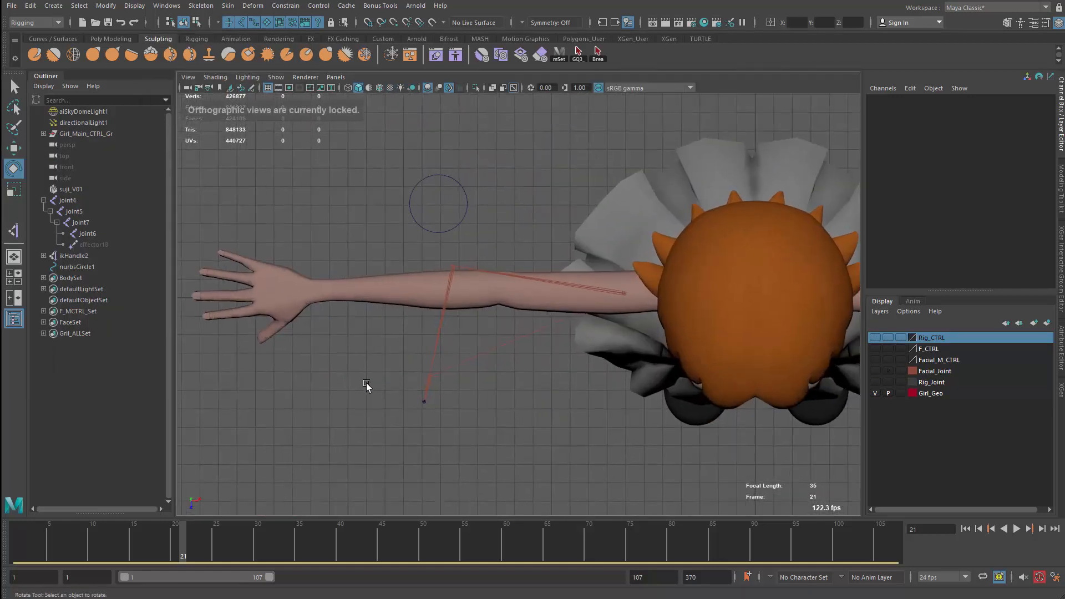
pyautogui.click(586, 216)
pyautogui.moveTo(62, 200); pyautogui.dragTo(73, 266)
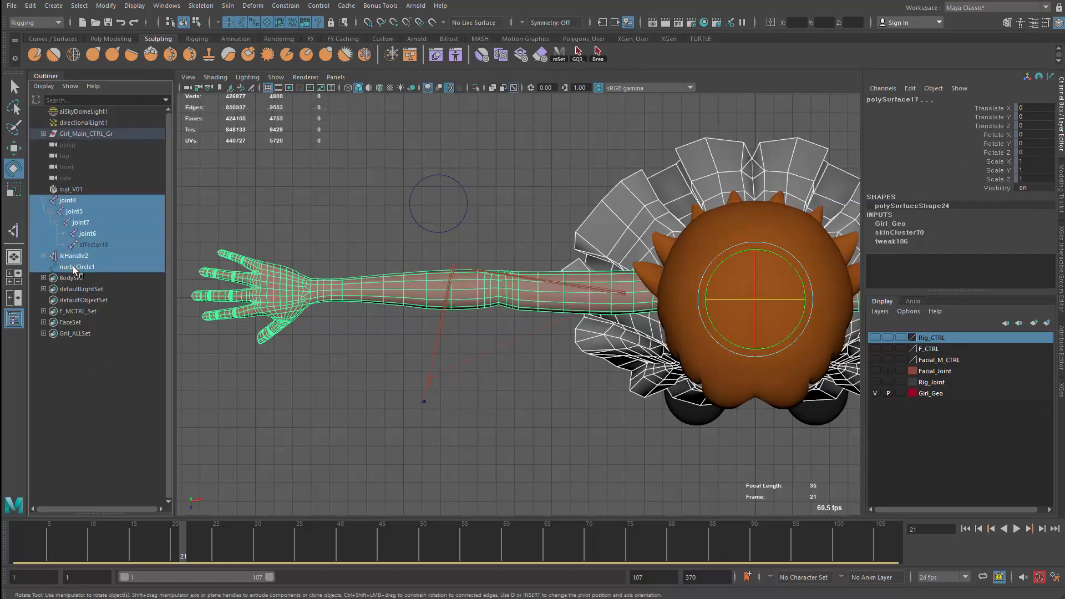
pyautogui.press('Delete')
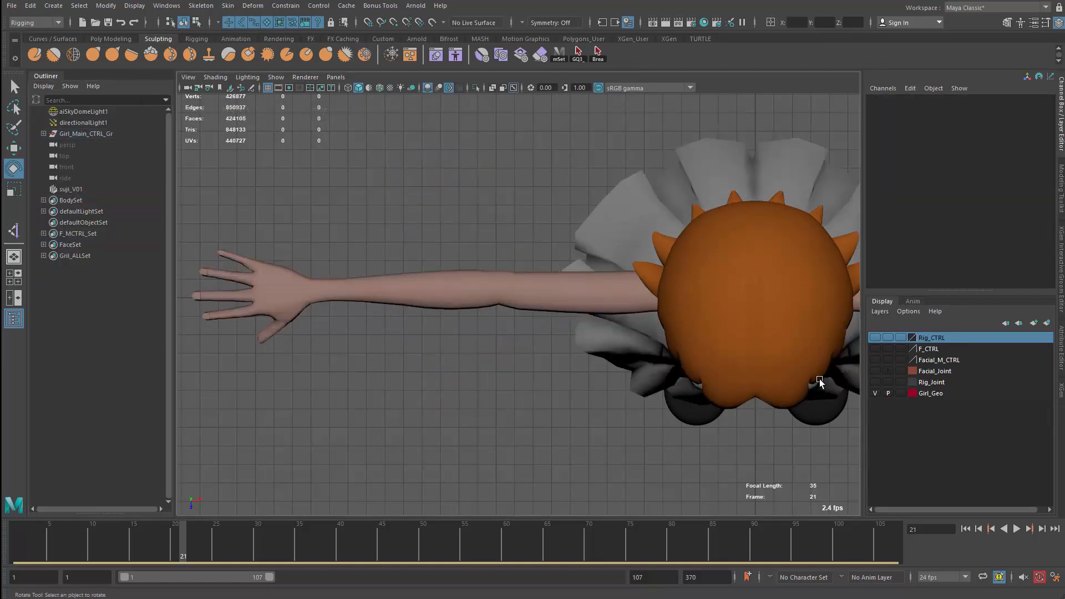
pyautogui.click(900, 394)
pyautogui.click(900, 393)
# Create a straight three-joint chain in the top view from the right shoulder through the elbow to the wrist.
pyautogui.click(200, 6)
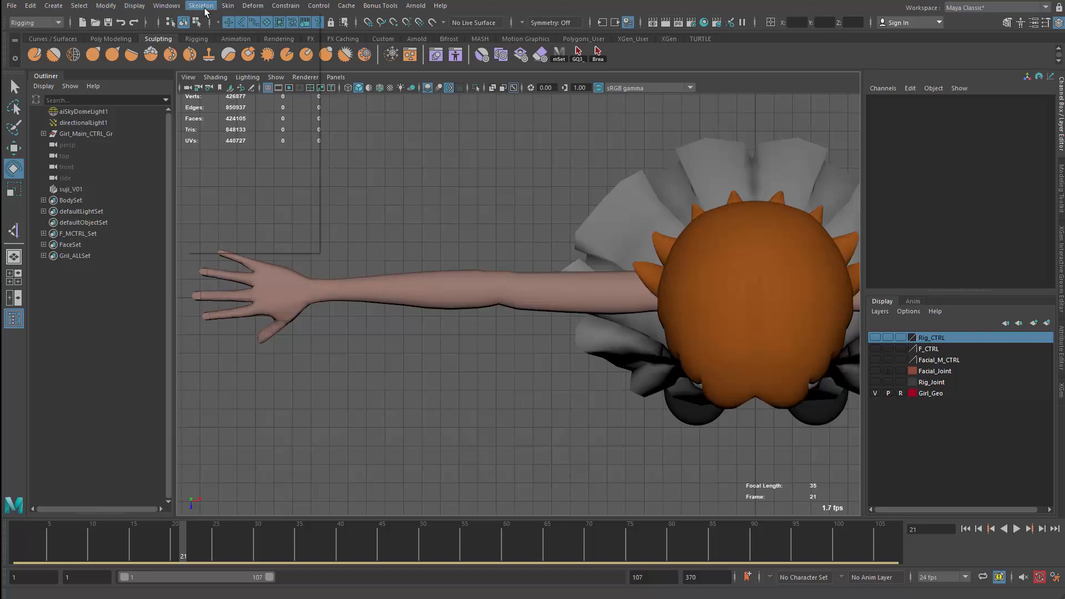
pyautogui.click(219, 32)
pyautogui.click(644, 291)
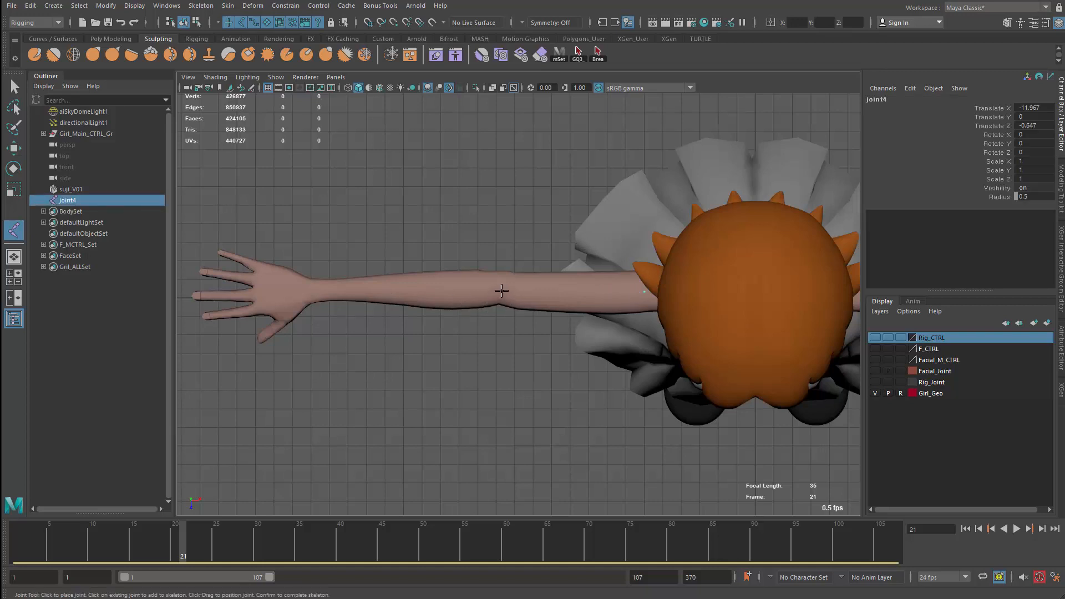
pyautogui.click(502, 291)
pyautogui.click(320, 290)
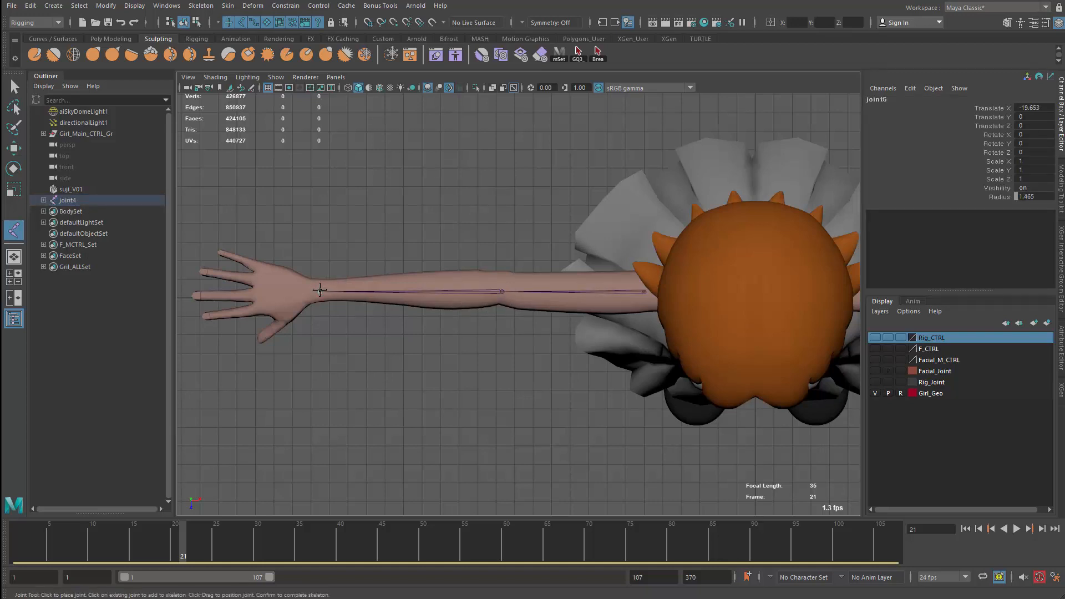
pyautogui.press('e')
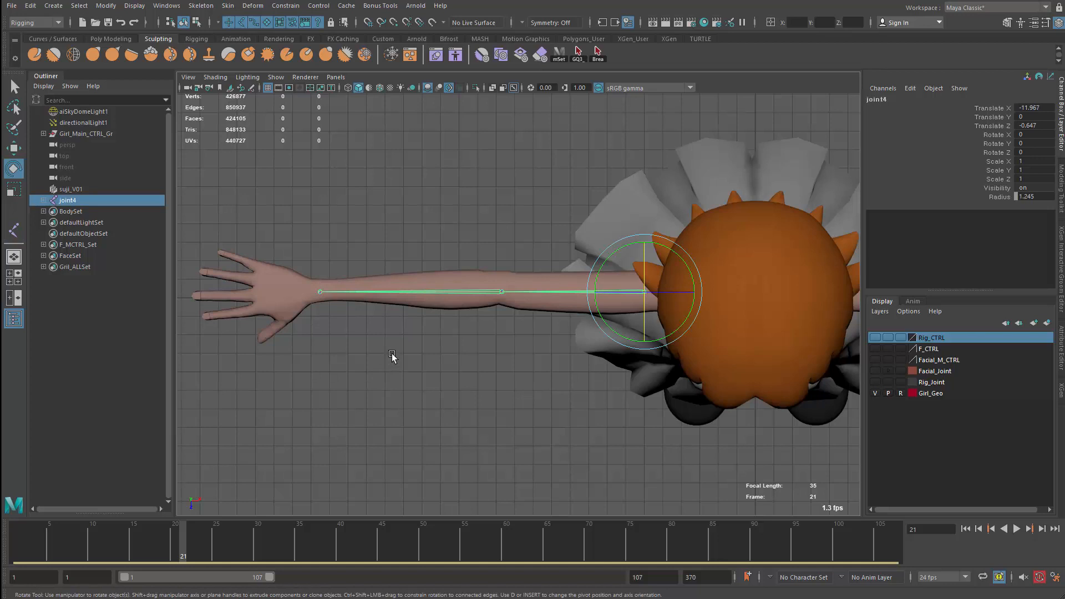
# Create an IK handle on the straight arm chain from the shoulder joint to the wrist joint.
pyautogui.click(200, 6)
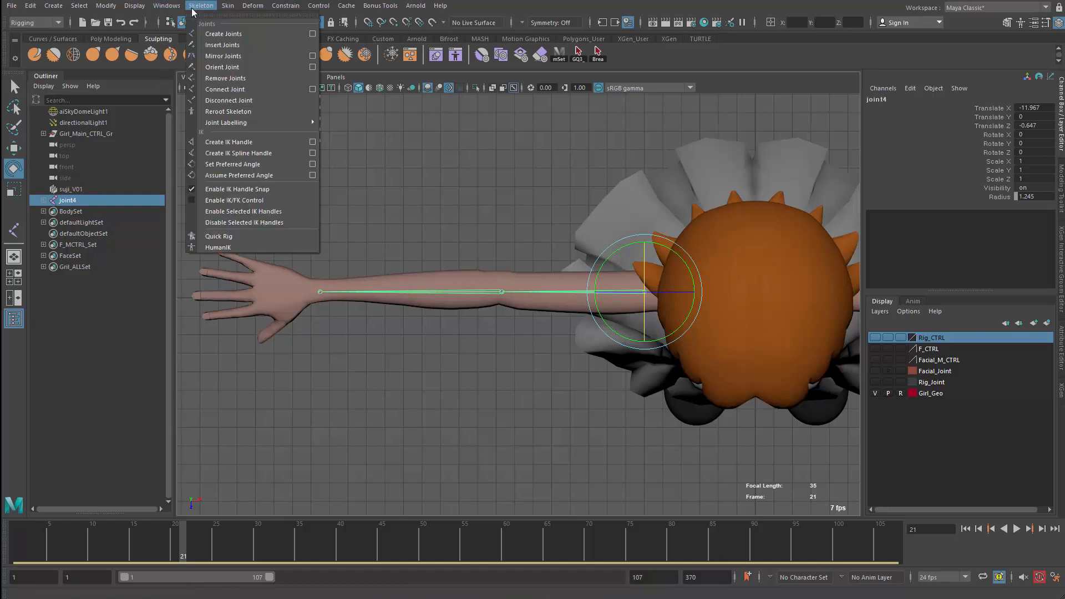
pyautogui.click(240, 144)
pyautogui.click(644, 294)
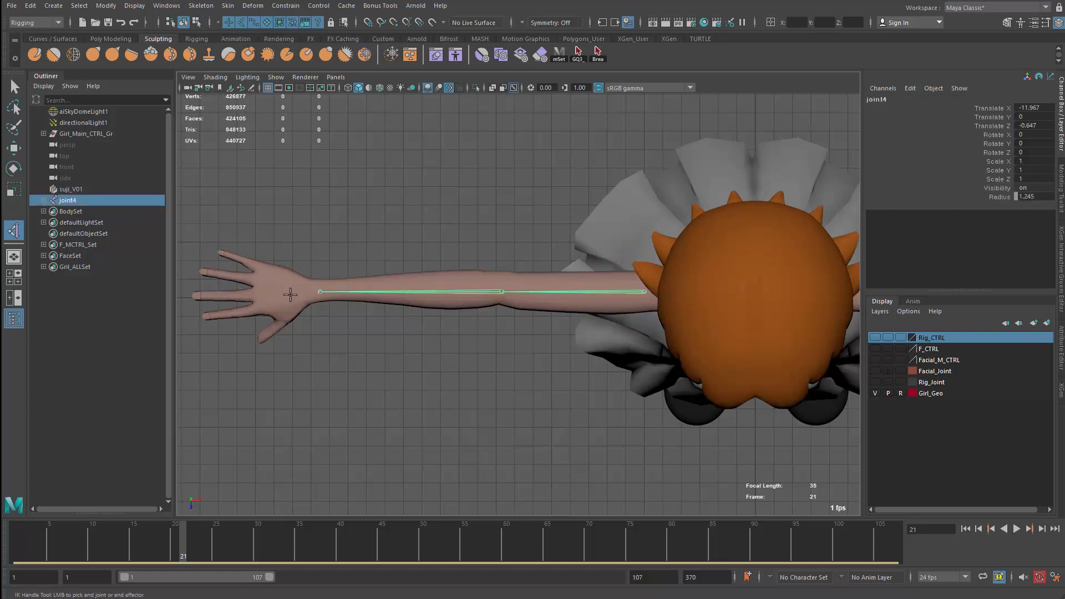
pyautogui.click(317, 291)
pyautogui.press('w')
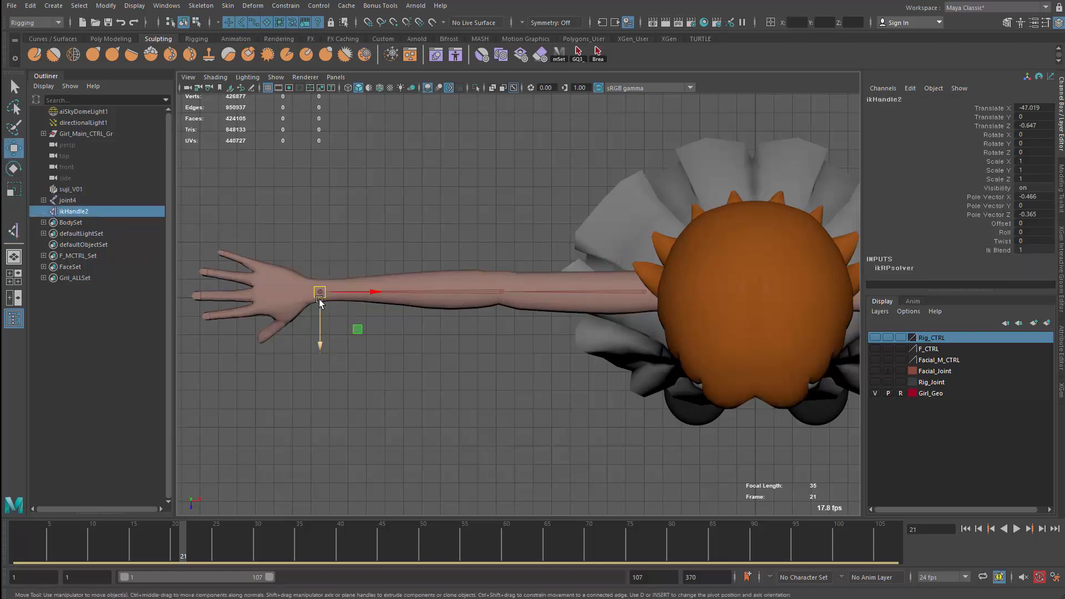
# Test the straight chain's bending by moving its IK handle toward the elbow, undo it, and review the Set Preferred Angle command.
pyautogui.moveTo(316, 291); pyautogui.dragTo(365, 294)
pyautogui.hotkey('ctrl', 'z')
pyautogui.hotkey('ctrl', 'z')
pyautogui.moveTo(1, 201); pyautogui.dragTo(98, 192)
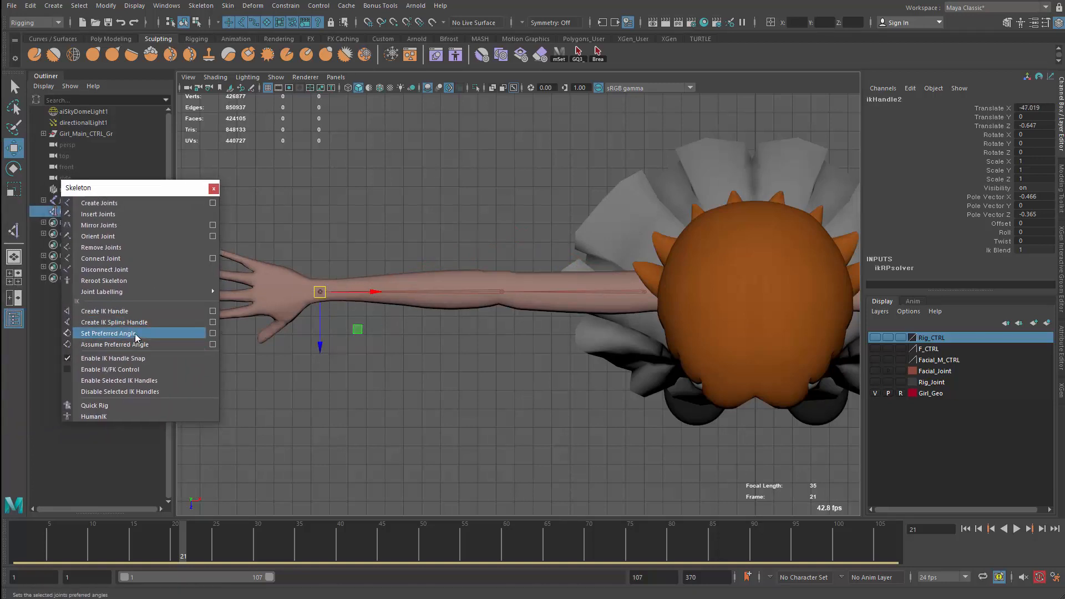
pyautogui.click(214, 189)
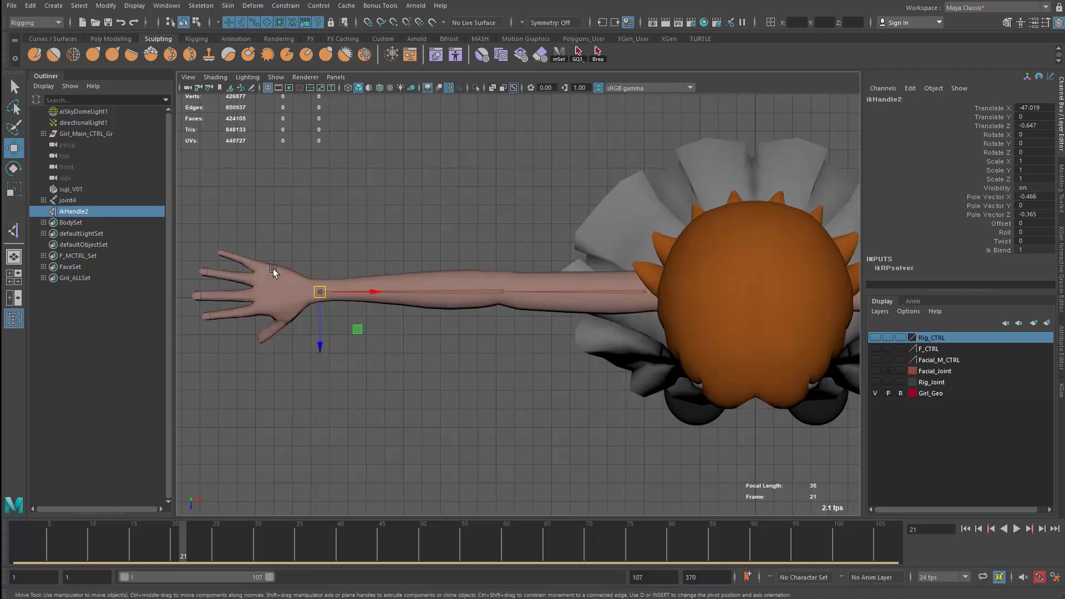
# Delete the straight arm joint chain together with its IK handle.
pyautogui.moveTo(321, 293)
pyautogui.mouseDown()
pyautogui.moveTo(357, 298)
pyautogui.moveTo(321, 294)
pyautogui.mouseUp()
pyautogui.hotkey('ctrl', 'z')
pyautogui.press('Delete')
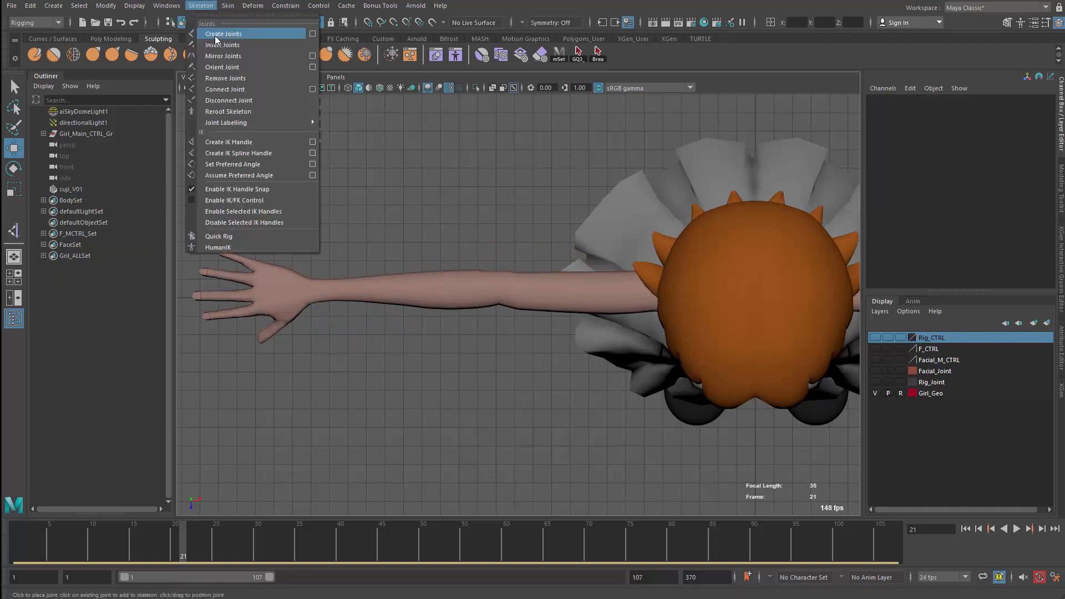
# Create a three-joint arm chain from shoulder to wrist, offsetting the elbow joint toward the back for a slight bend.
pyautogui.click(216, 35)
pyautogui.click(649, 298)
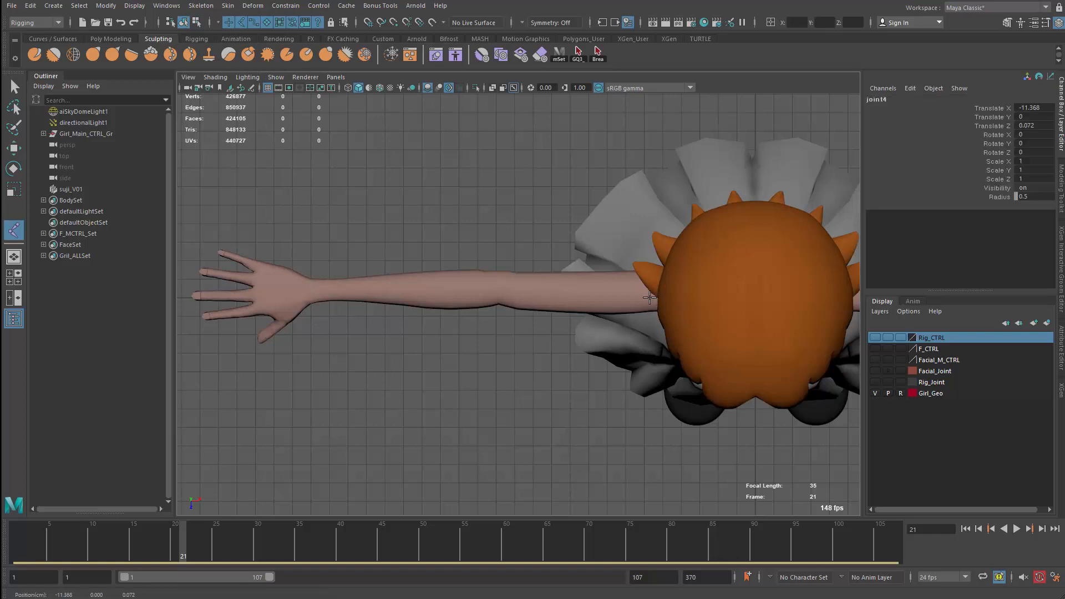
pyautogui.click(501, 288)
pyautogui.click(312, 292)
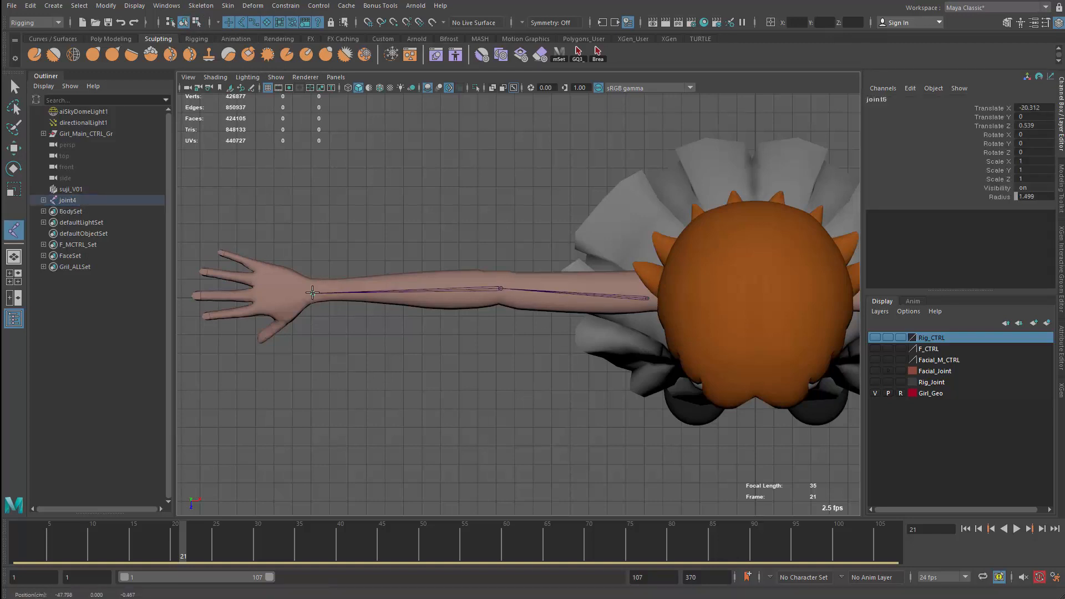
pyautogui.press('Return')
pyautogui.press('w')
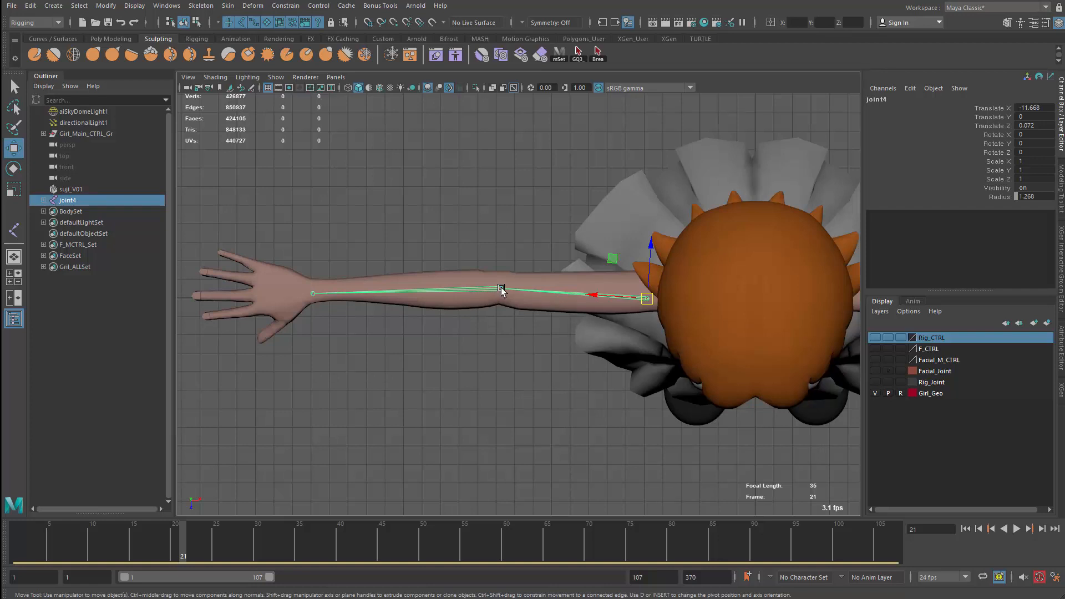
# Show the Rig_CTRL layer in the perspective view and select the right wrist IK control.
pyautogui.press('space')
pyautogui.press('space')
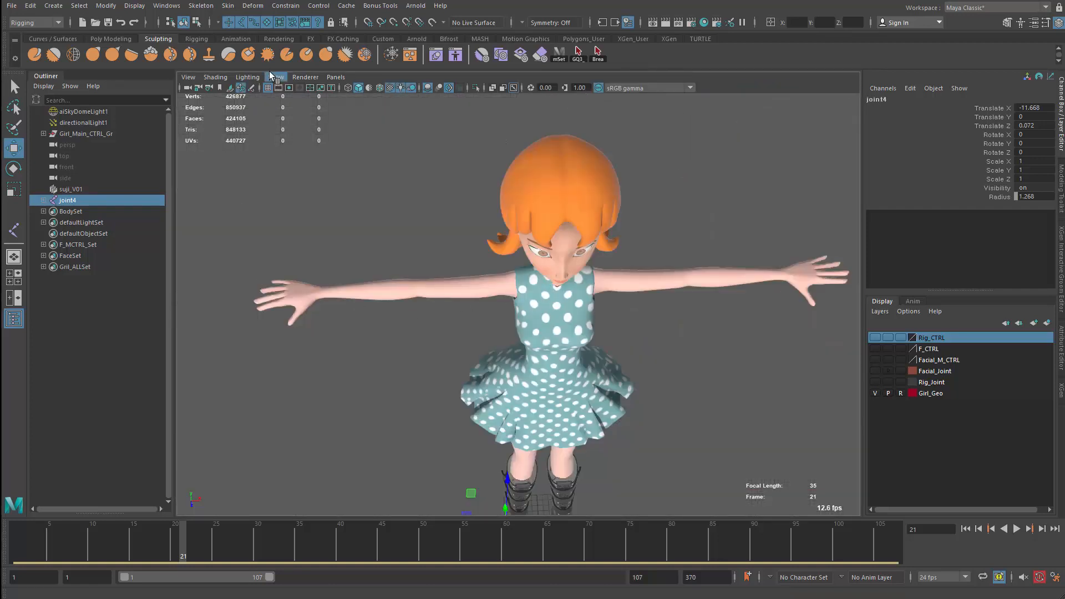
pyautogui.click(275, 77)
pyautogui.click(397, 265)
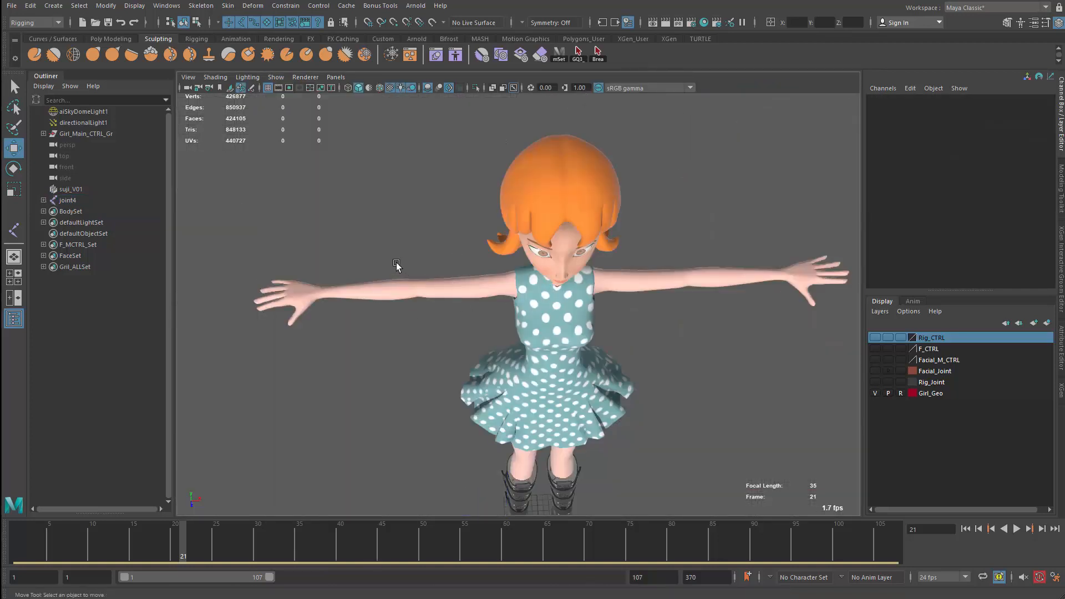
pyautogui.click(874, 338)
pyautogui.click(328, 237)
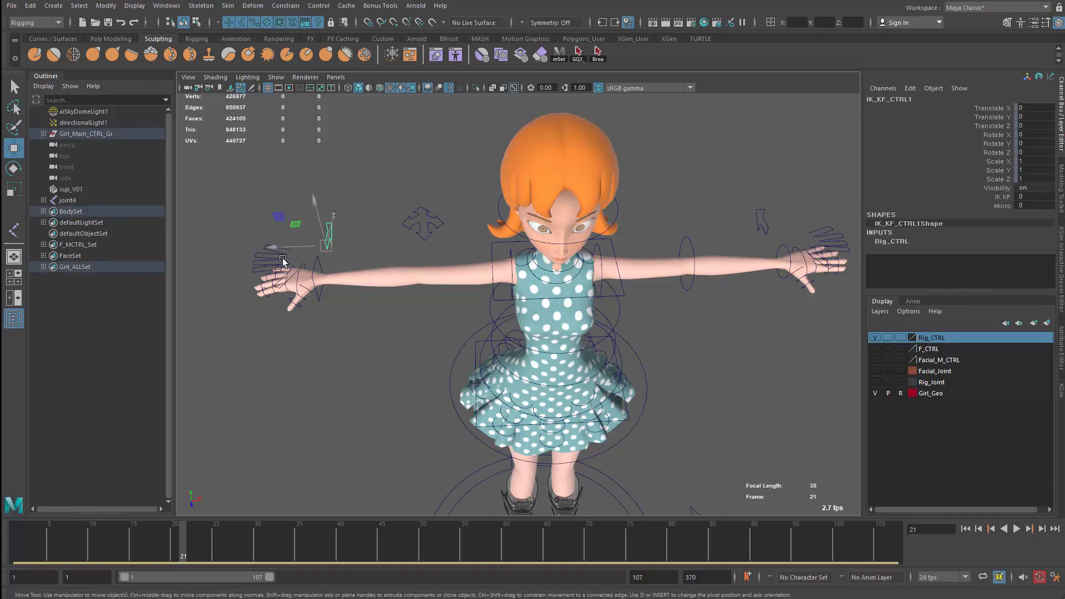
pyautogui.keyDown('alt'); pyautogui.moveTo(282, 261); pyautogui.dragTo(295, 269); pyautogui.keyUp('alt')
pyautogui.click(315, 280)
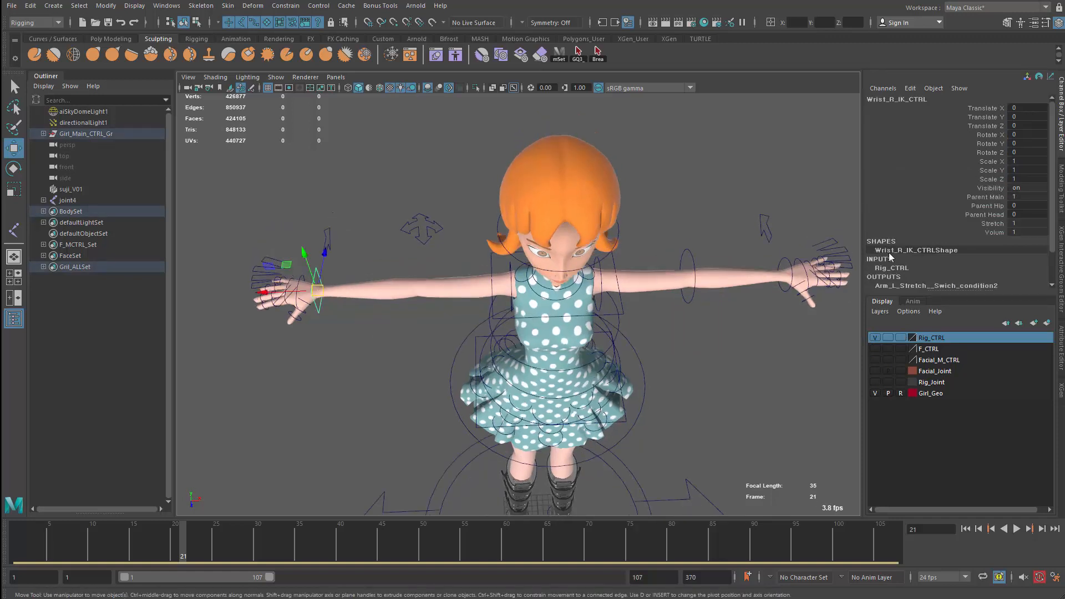
# Test the arm's bending by moving the right wrist IK control toward the body along X, and undo the move.
pyautogui.click(989, 224)
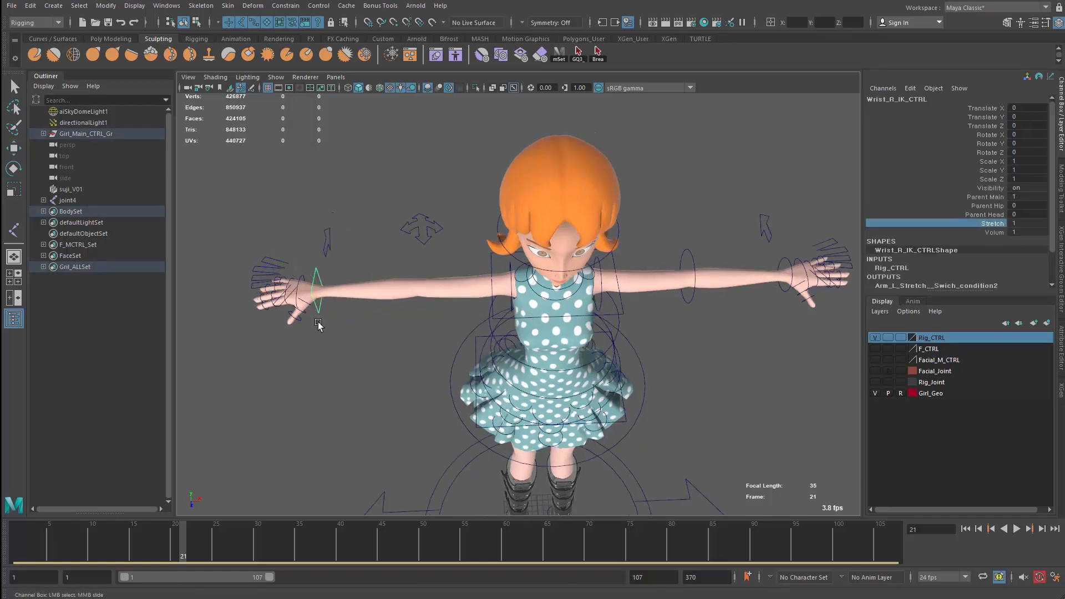
pyautogui.press('w')
pyautogui.moveTo(304, 295)
pyautogui.mouseDown()
pyautogui.moveTo(281, 296)
pyautogui.moveTo(307, 298)
pyautogui.mouseUp()
pyautogui.hotkey('ctrl', 'z')
pyautogui.scroll(2, 273, 293)
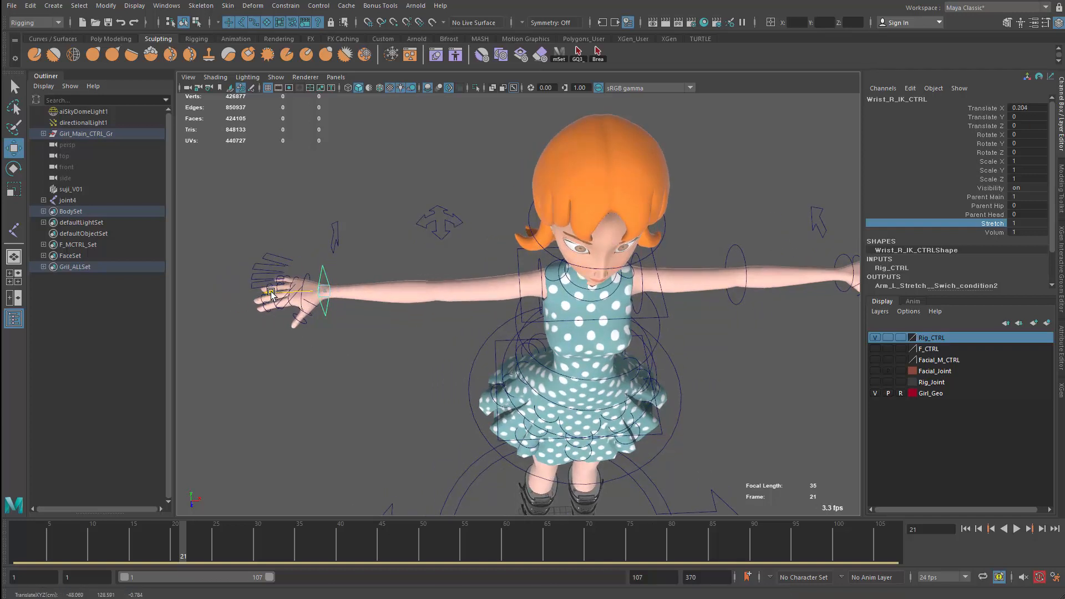
pyautogui.moveTo(273, 293); pyautogui.dragTo(433, 298)
pyautogui.hotkey('ctrl', 'z')
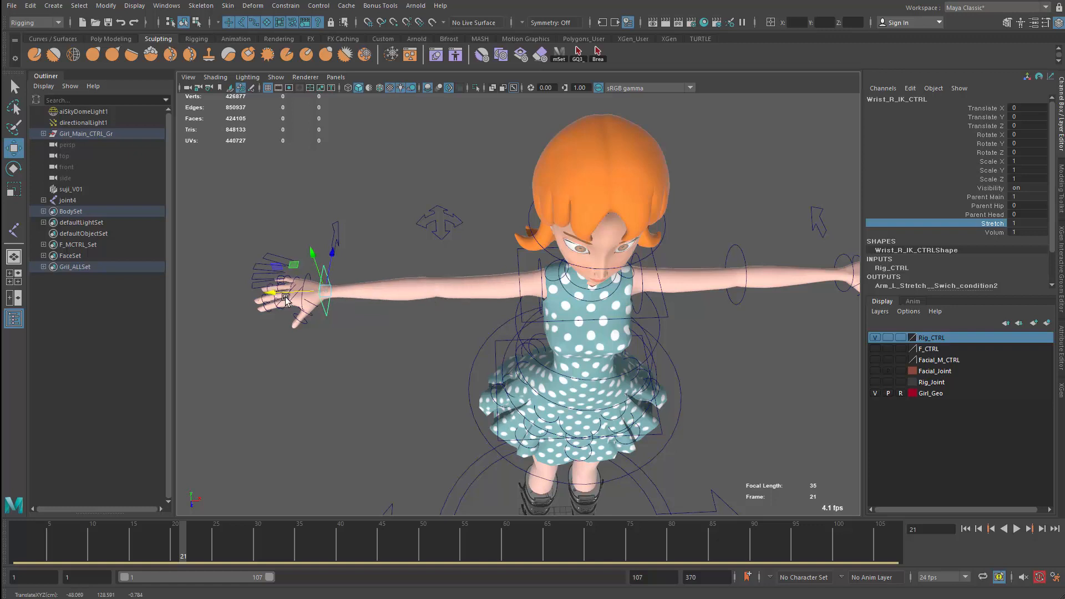
# Test the arm's stretch by moving the right wrist IK control outward to about 3.5 in Translate X, undo it, and return to the top view.
pyautogui.moveTo(271, 293); pyautogui.dragTo(277, 294)
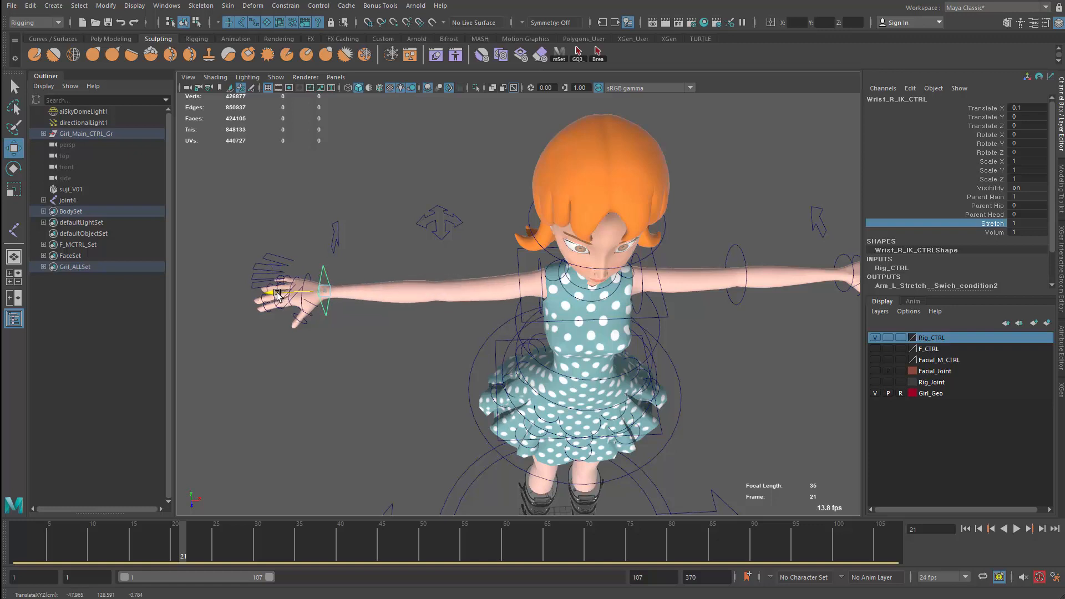
pyautogui.press('space')
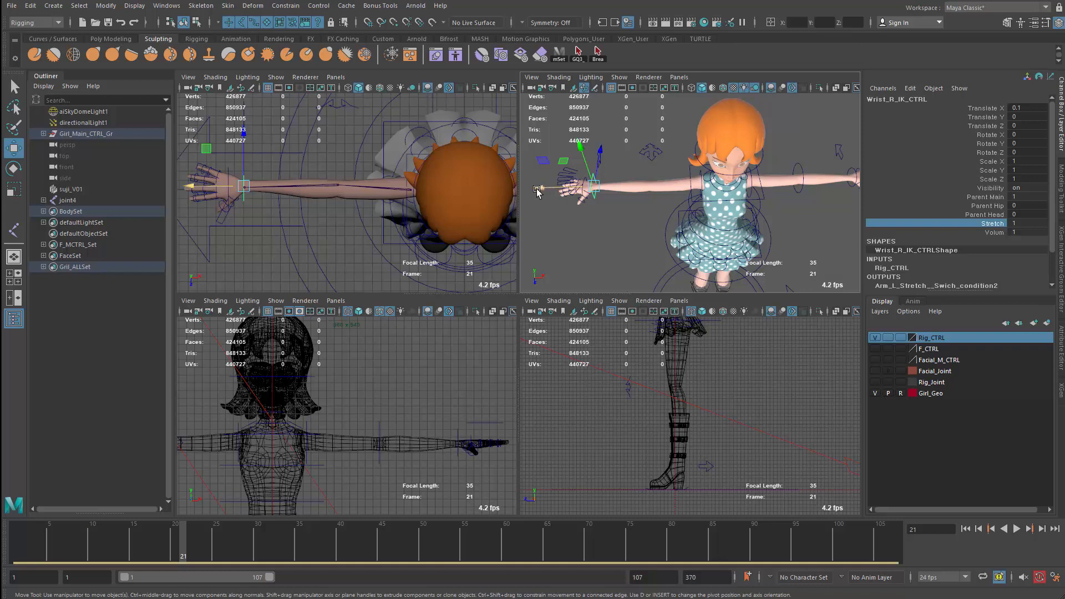
pyautogui.moveTo(539, 188); pyautogui.dragTo(530, 189)
pyautogui.press('space')
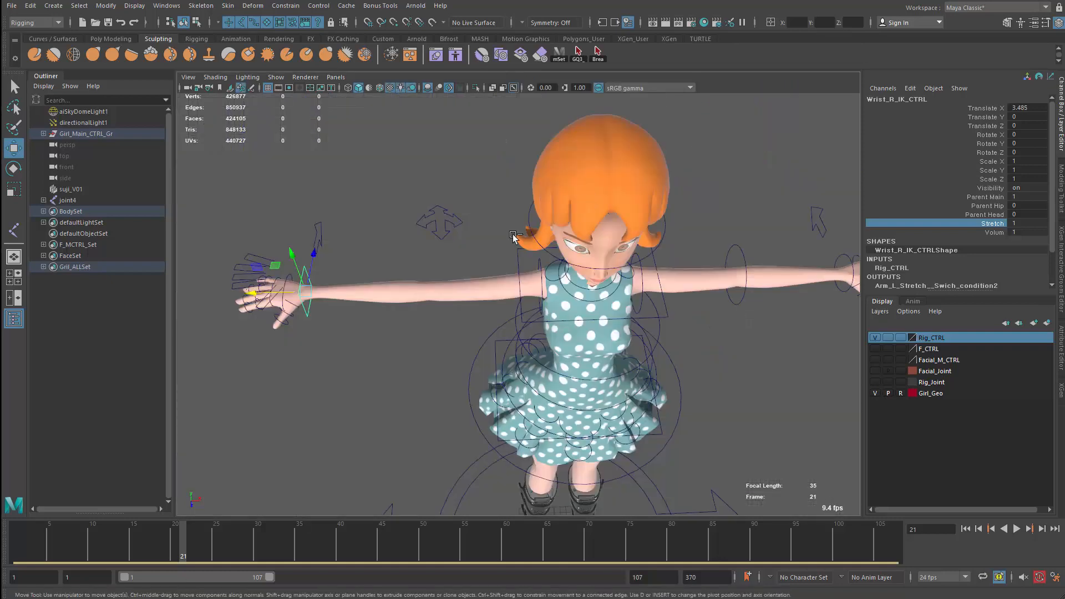
pyautogui.hotkey('ctrl', 'z')
pyautogui.press('space')
pyautogui.press('space')
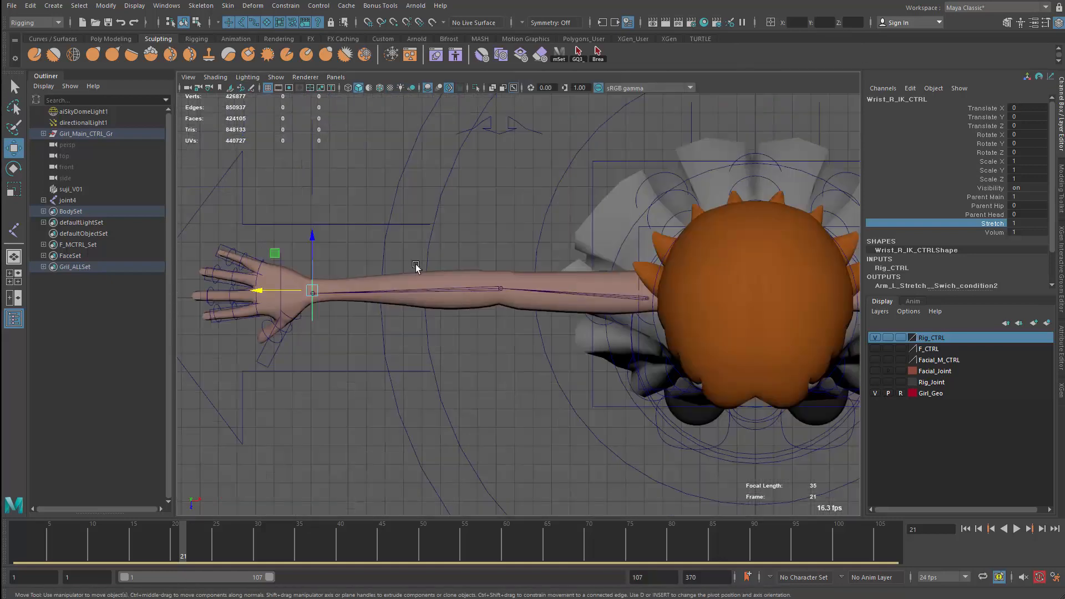
# View the right arm's IK/FK switch control in perspective and hide the Rig_CTRL layer in the top view.
pyautogui.click(490, 305)
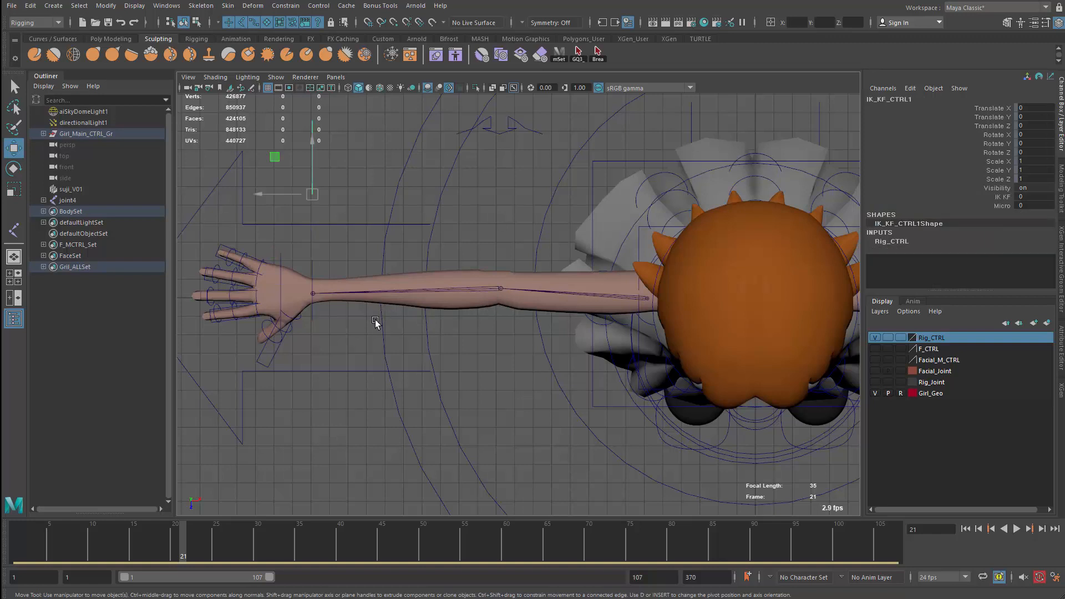
pyautogui.press('space')
pyautogui.press('f')
pyautogui.press('space')
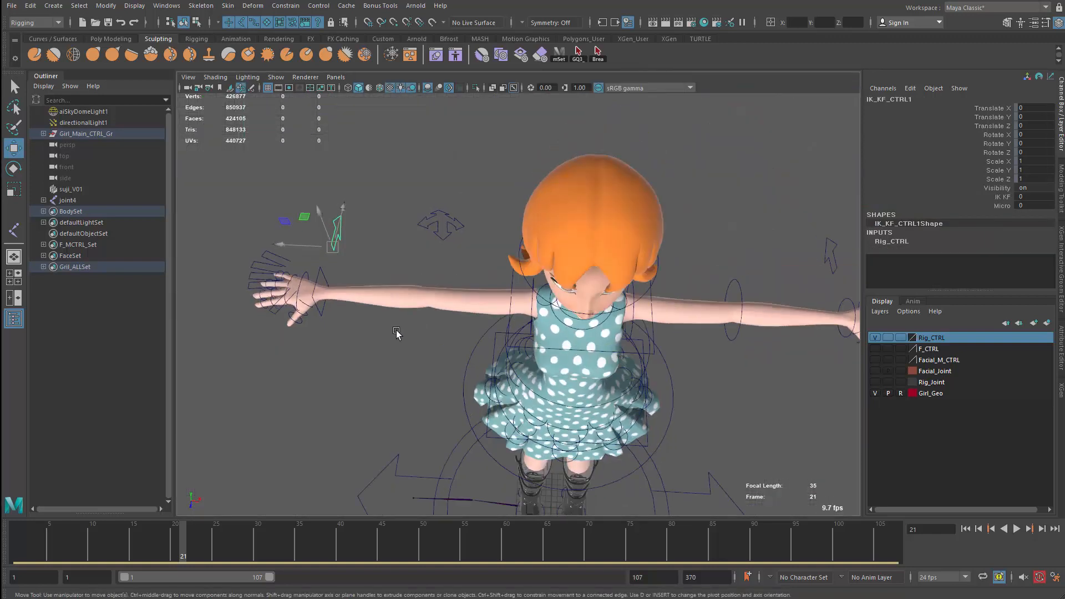
pyautogui.press('space')
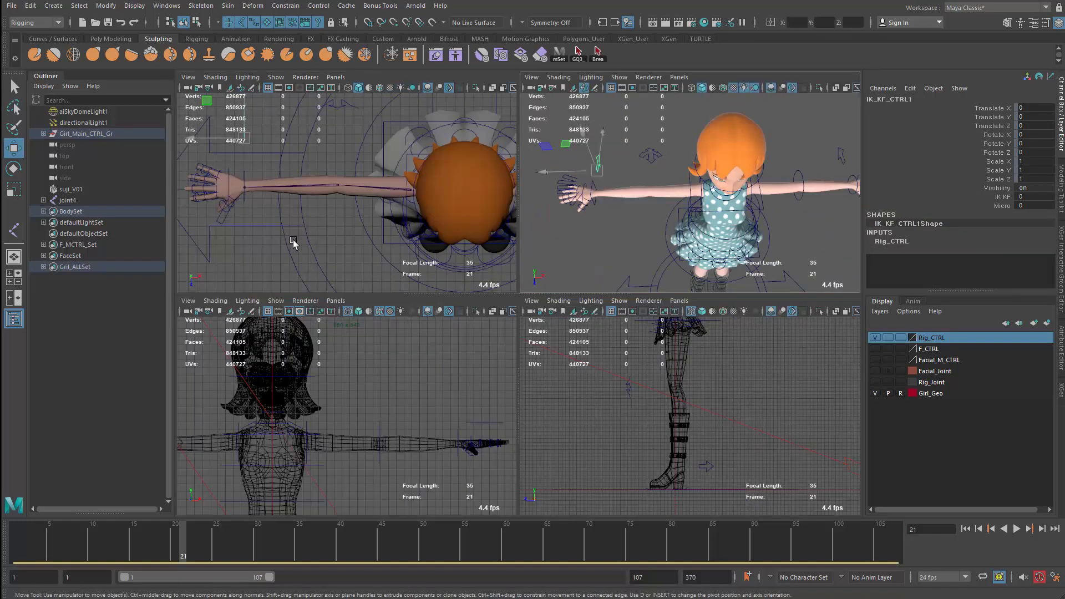
pyautogui.press('space')
pyautogui.click(874, 337)
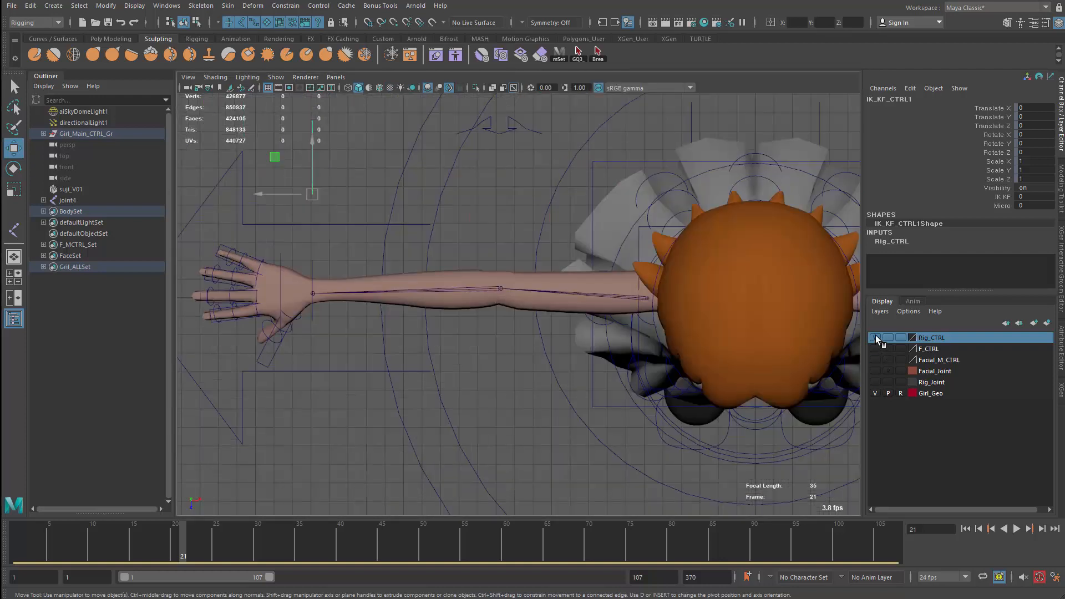
# Create an IK handle with the Rotate-Plane Solver from the shoulder joint to the wrist joint of the arm chain.
pyautogui.click(547, 300)
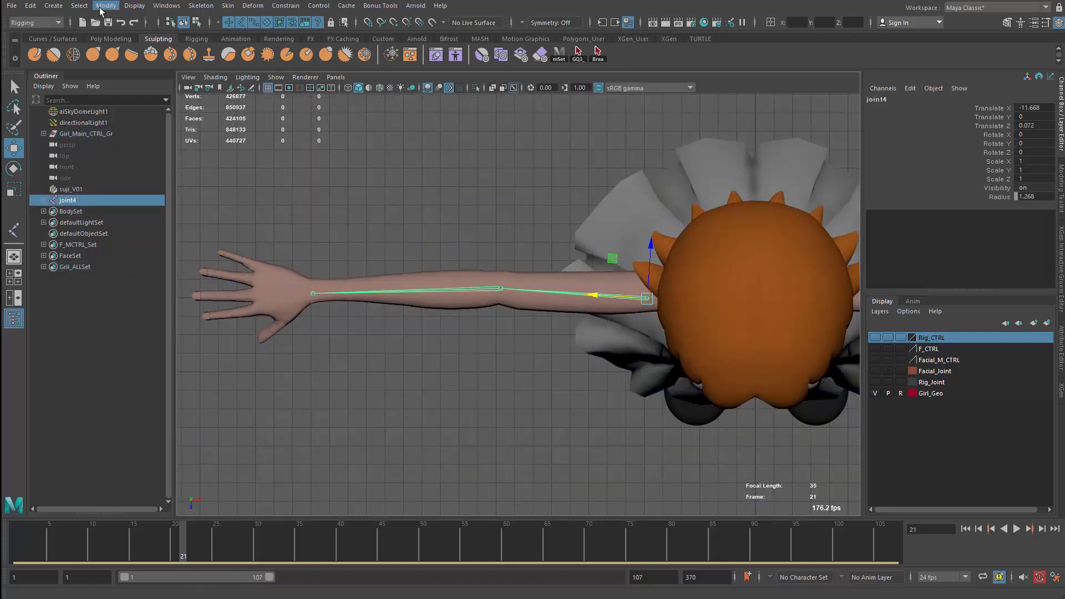
pyautogui.click(201, 5)
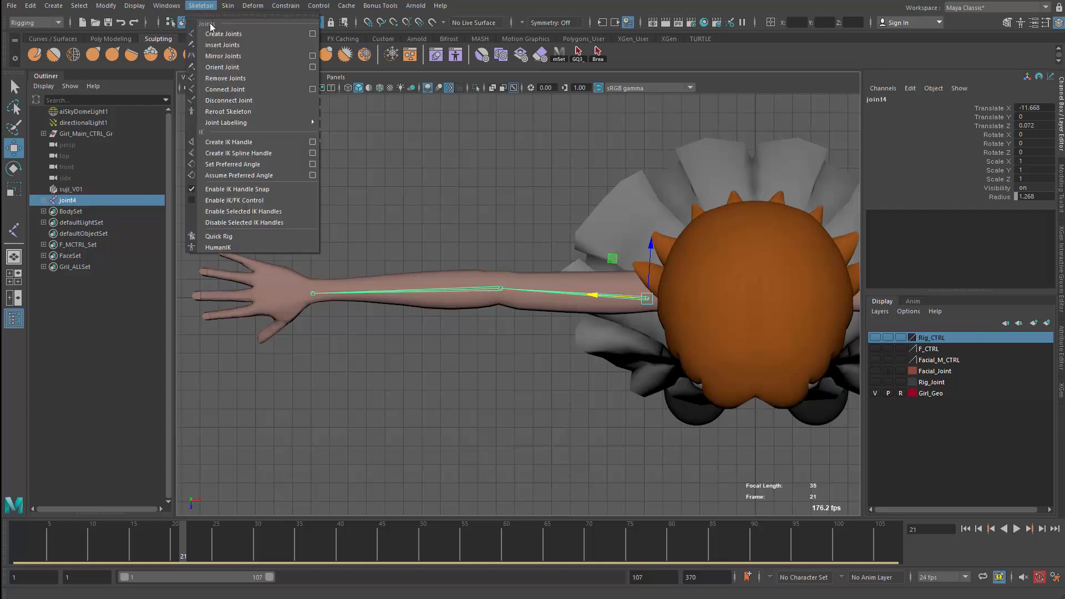
pyautogui.click(312, 142)
pyautogui.moveTo(186, 322); pyautogui.dragTo(147, 151)
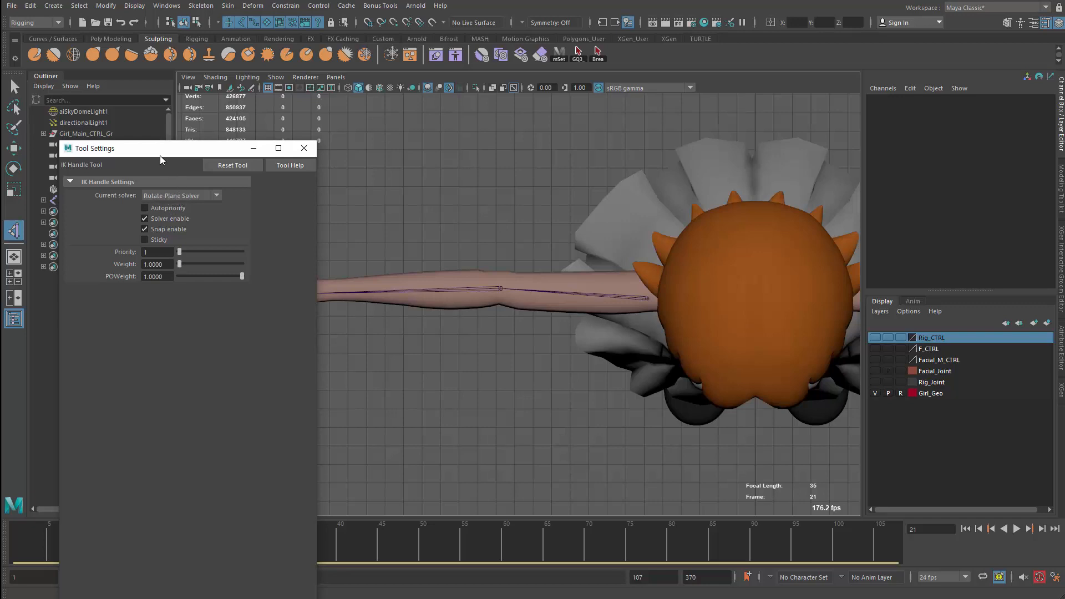
pyautogui.moveTo(160, 155); pyautogui.dragTo(128, 202)
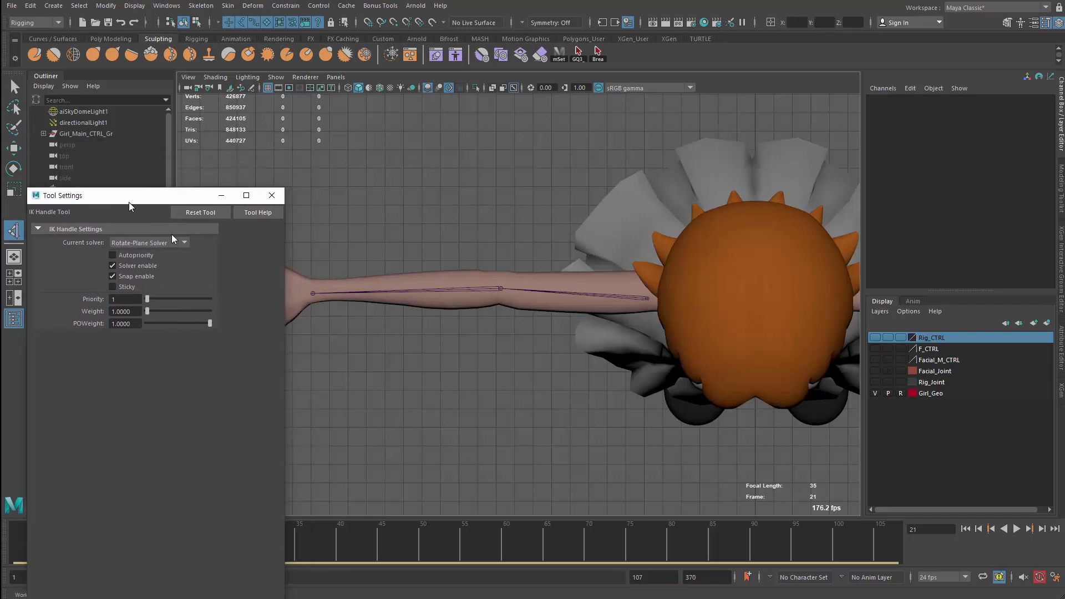
pyautogui.click(647, 295)
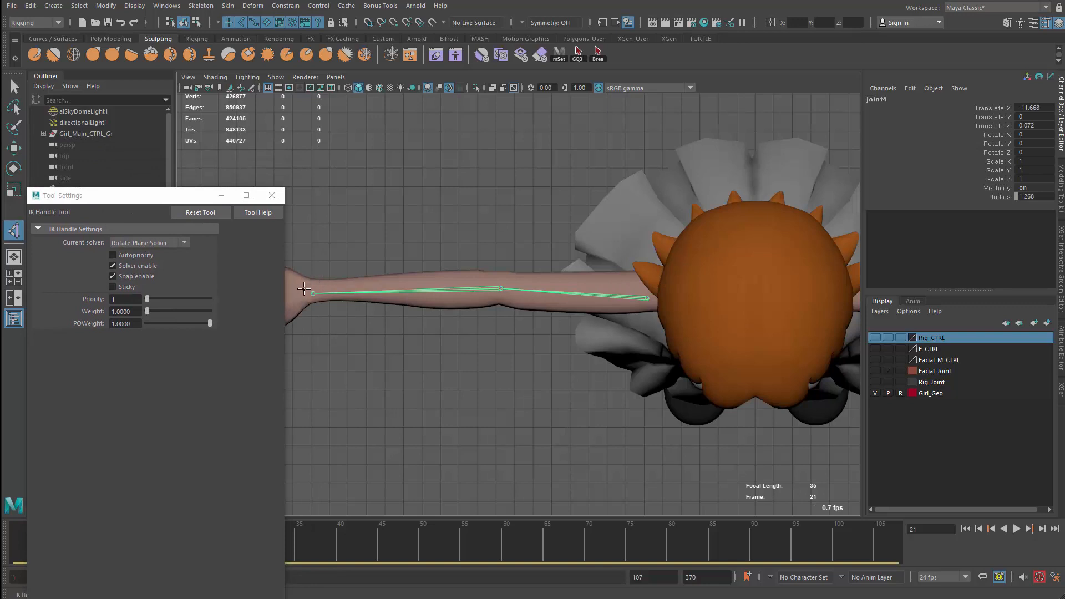
pyautogui.click(313, 295)
# Test the elbow's bending by moving the wrist IK handle slightly toward the shoulder, and undo the move.
pyautogui.press('w')
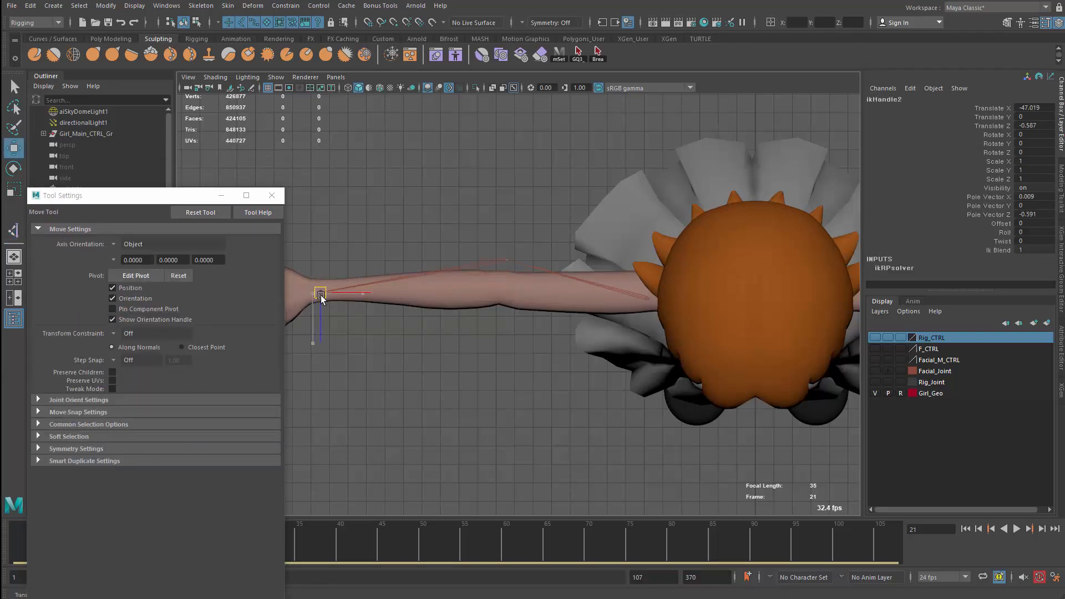
pyautogui.moveTo(312, 295)
pyautogui.mouseDown()
pyautogui.moveTo(275, 298)
pyautogui.moveTo(352, 288)
pyautogui.moveTo(275, 294)
pyautogui.moveTo(317, 297)
pyautogui.mouseUp()
pyautogui.hotkey('ctrl', 'z')
pyautogui.hotkey('ctrl', 'z')
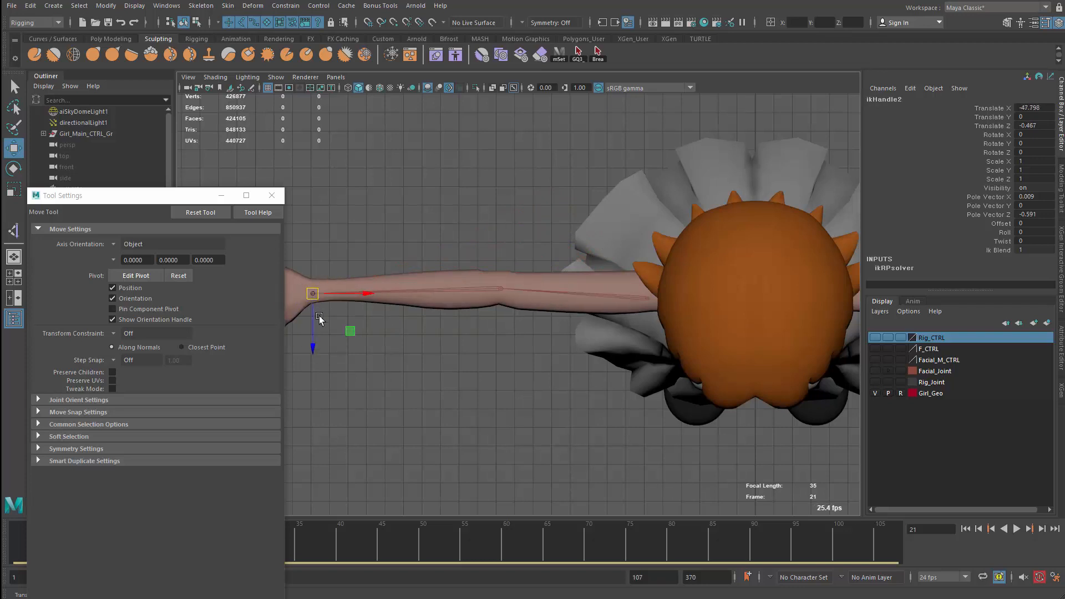
# Frame the arm joint chain in the perspective view and select the IK handle at the wrist.
pyautogui.moveTo(550, 272); pyautogui.dragTo(536, 329)
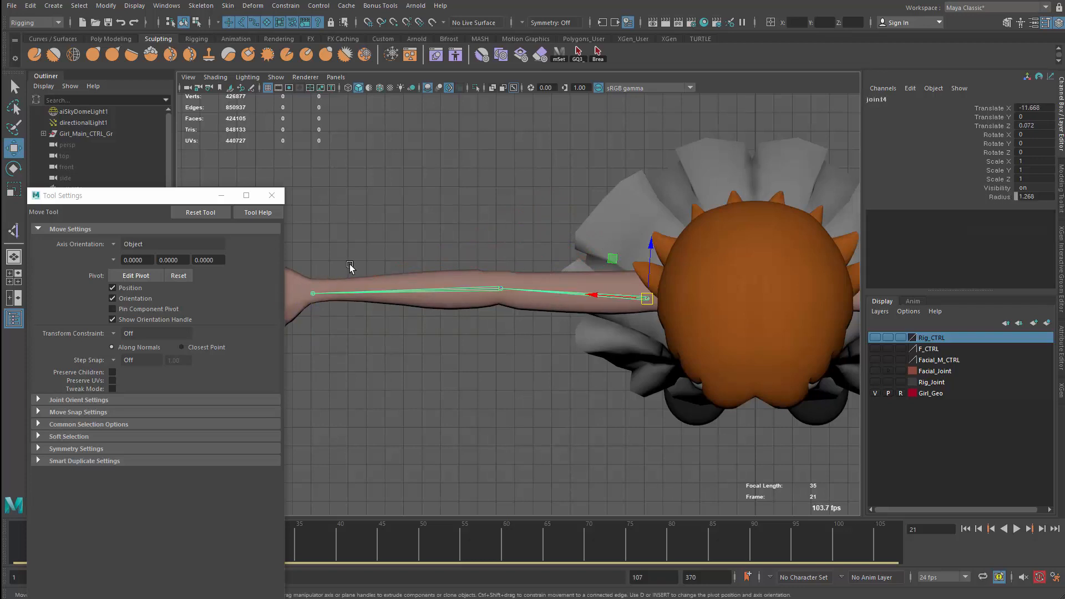
pyautogui.press('space')
pyautogui.press('space')
pyautogui.press('f')
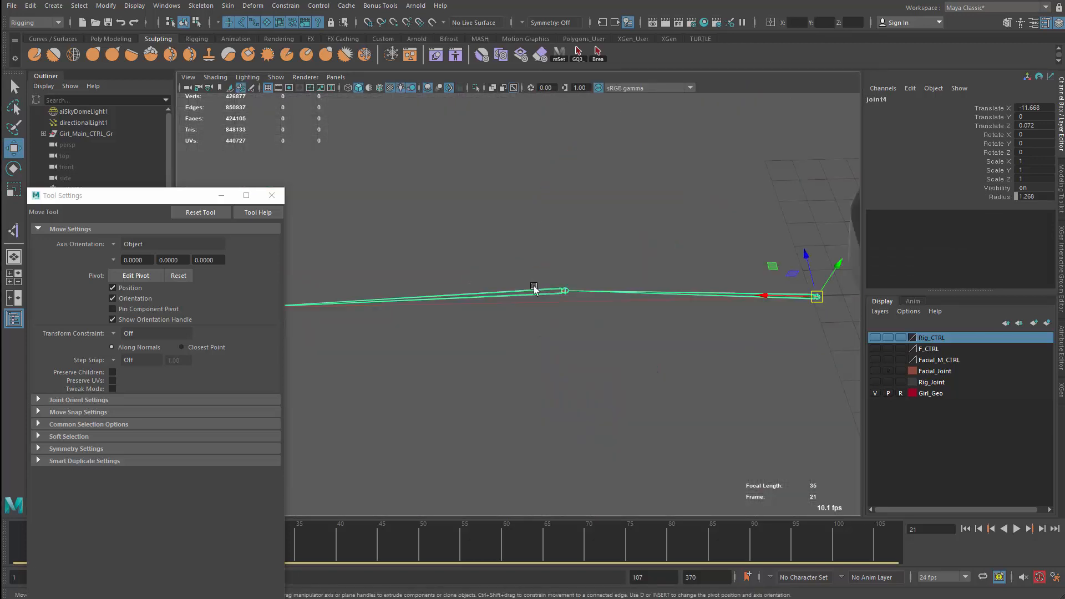
pyautogui.keyDown('alt'); pyautogui.moveTo(457, 284); pyautogui.dragTo(456, 311); pyautogui.keyUp('alt')
pyautogui.keyDown('alt'); pyautogui.moveTo(456, 310); pyautogui.dragTo(516, 319, button='right'); pyautogui.keyUp('alt')
pyautogui.moveTo(364, 261); pyautogui.dragTo(437, 316)
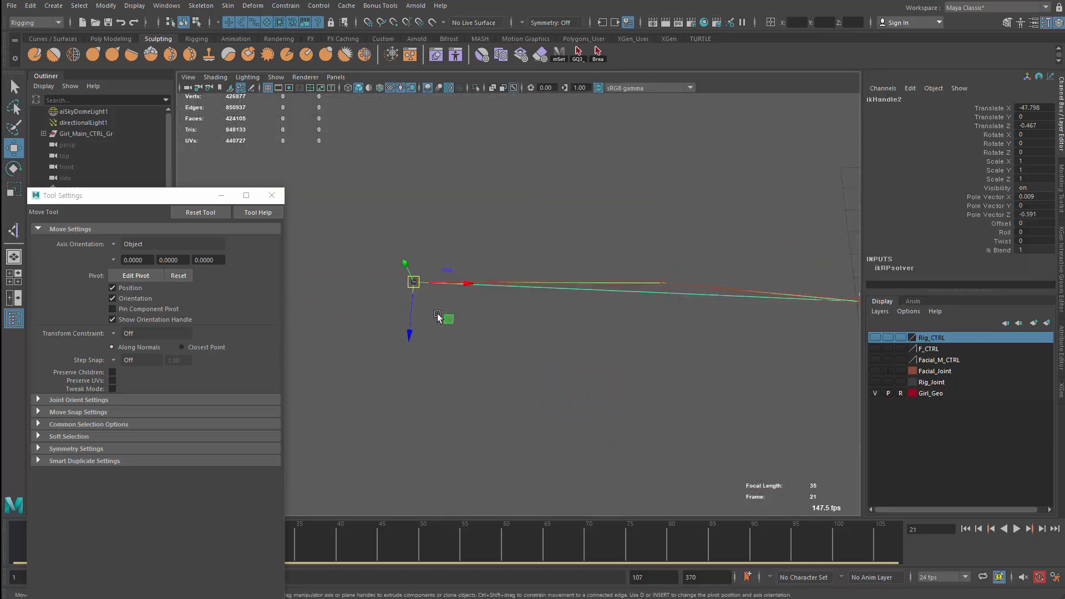
pyautogui.keyDown('alt'); pyautogui.moveTo(437, 316); pyautogui.dragTo(405, 320, button='middle'); pyautogui.keyUp('alt')
# Expand the joint4 hierarchy, select effector18, and move its pivot along X from the wrist a short way toward the elbow.
pyautogui.moveTo(121, 195); pyautogui.dragTo(165, 379)
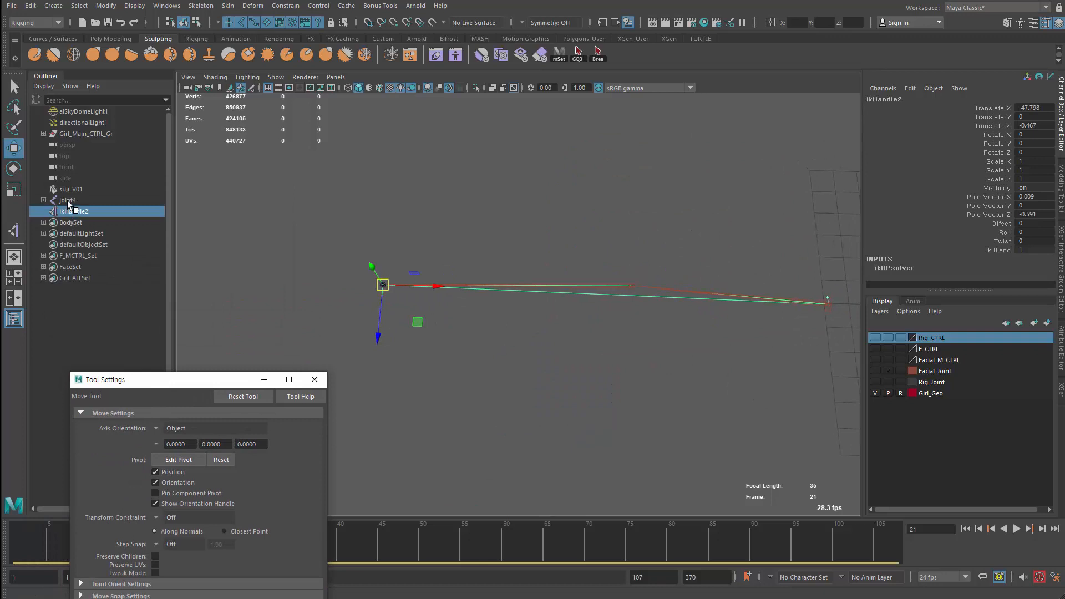
pyautogui.click(68, 201)
pyautogui.click(44, 200)
pyautogui.click(91, 232)
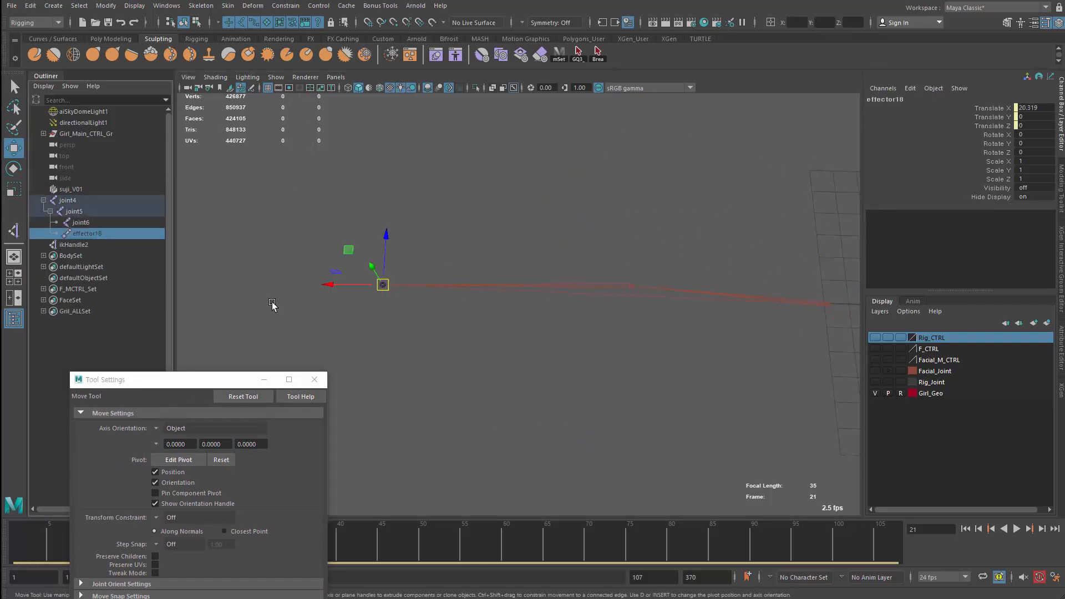
pyautogui.keyDown('alt'); pyautogui.moveTo(333, 318); pyautogui.dragTo(365, 319); pyautogui.keyUp('alt')
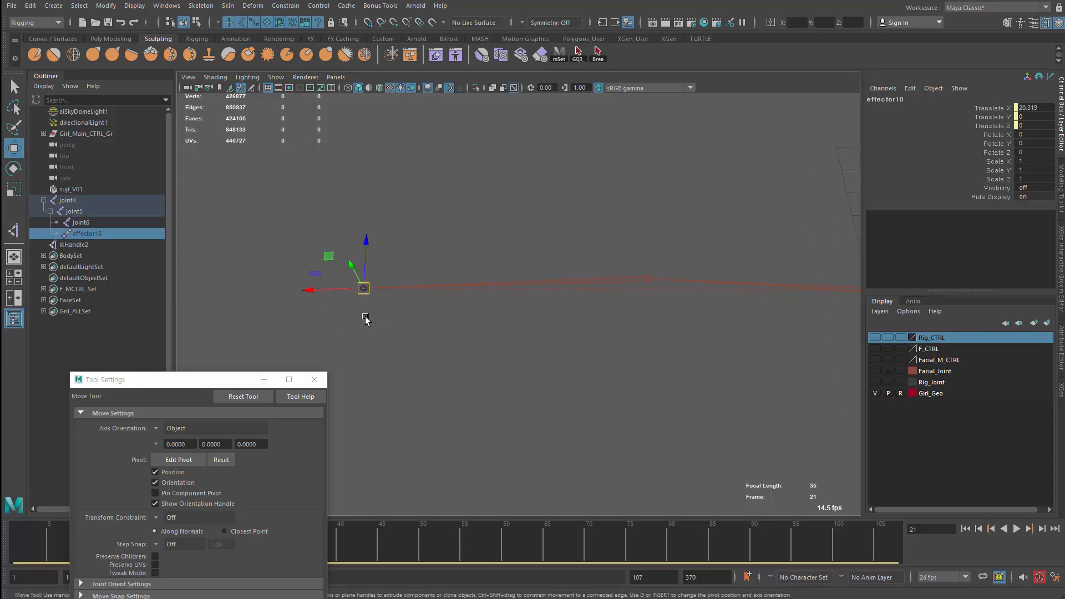
pyautogui.press('d')
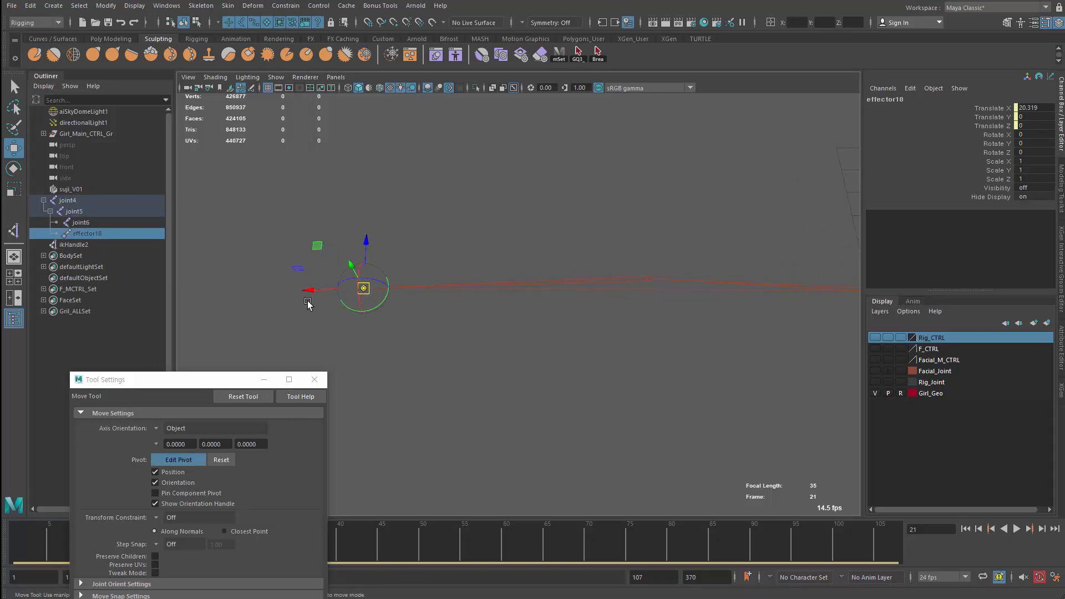
pyautogui.moveTo(362, 289); pyautogui.dragTo(364, 291)
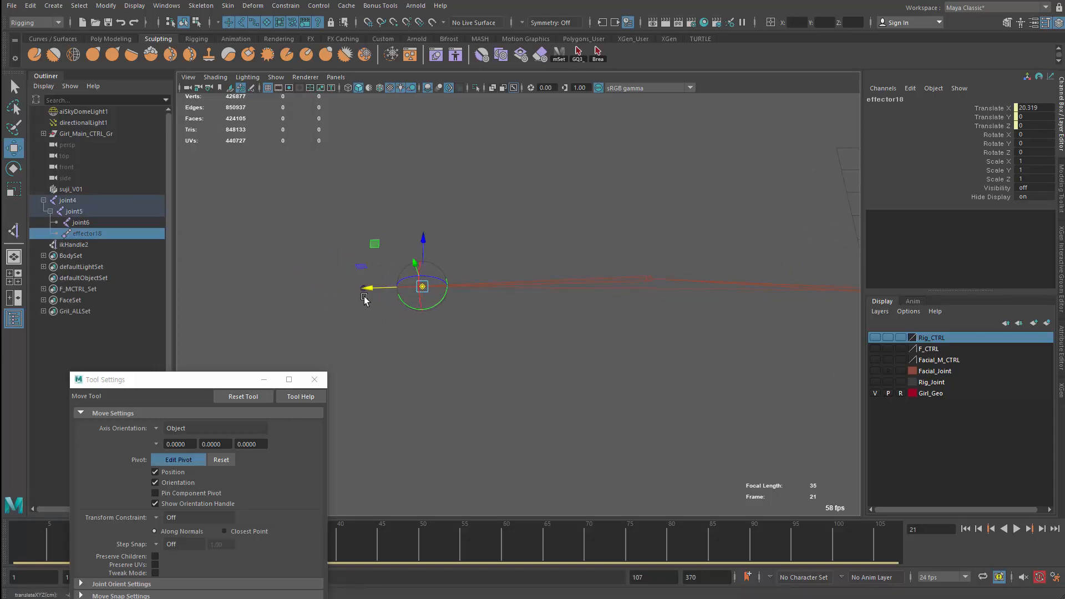
pyautogui.press('d')
pyautogui.keyDown('alt'); pyautogui.moveTo(361, 363); pyautogui.dragTo(471, 388, button='right'); pyautogui.keyUp('alt')
pyautogui.keyDown('alt'); pyautogui.moveTo(472, 389); pyautogui.dragTo(554, 386, button='middle'); pyautogui.keyUp('alt')
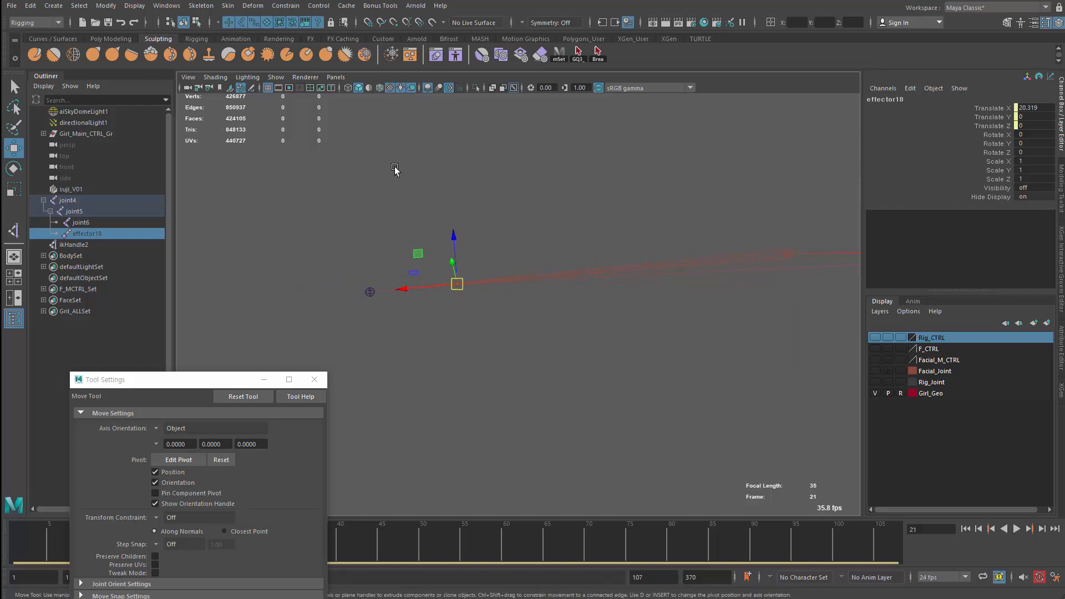
# Test the offset IK handle by moving it toward the shoulder to about -40.2 in Translate X, and undo the move.
pyautogui.click(426, 320)
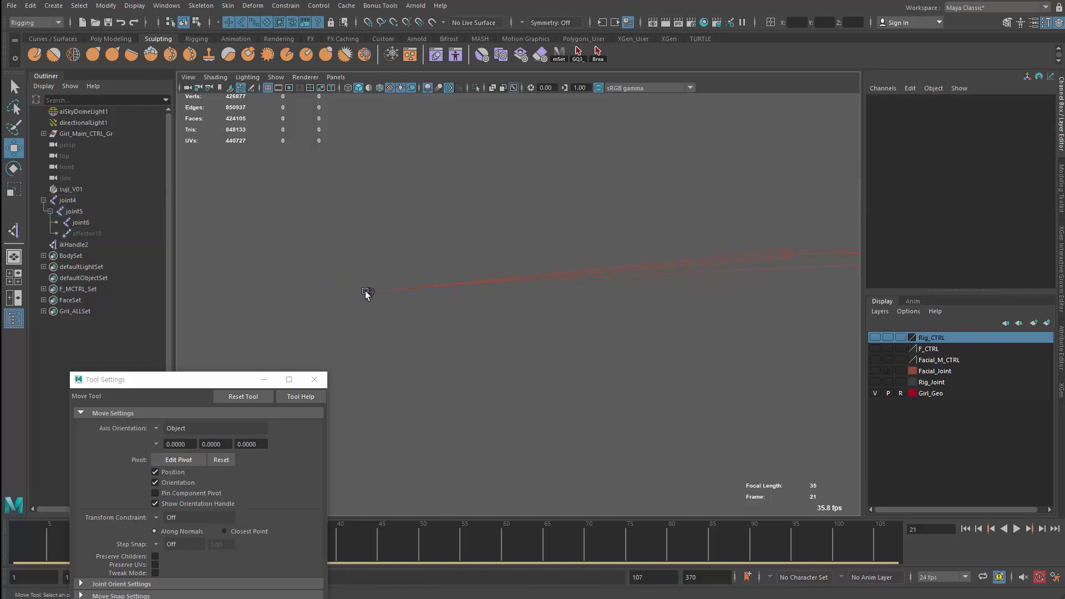
pyautogui.moveTo(420, 266); pyautogui.dragTo(501, 332)
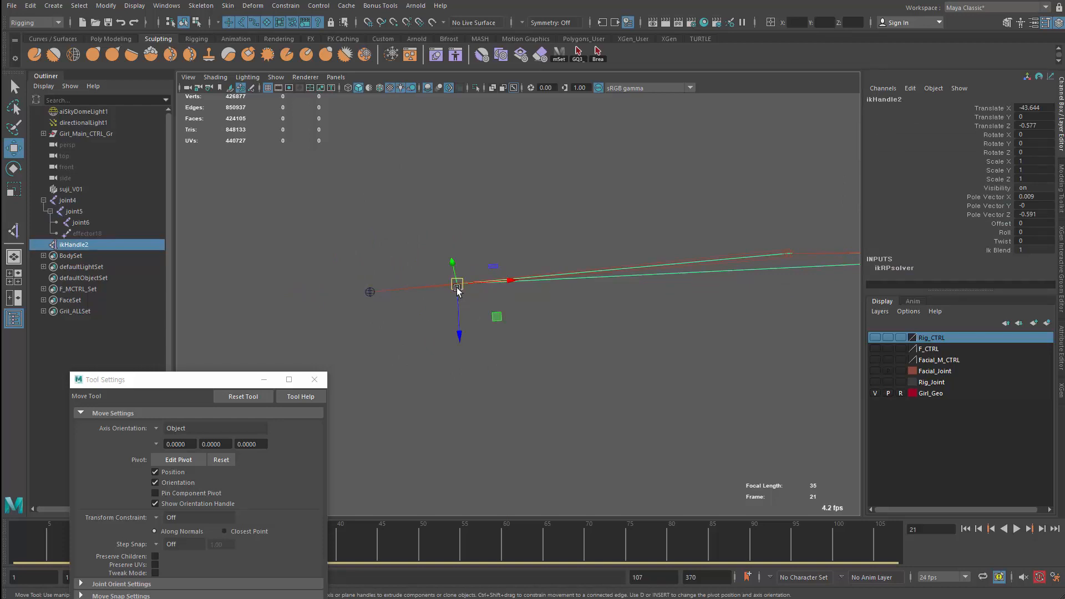
pyautogui.moveTo(457, 285); pyautogui.dragTo(511, 288)
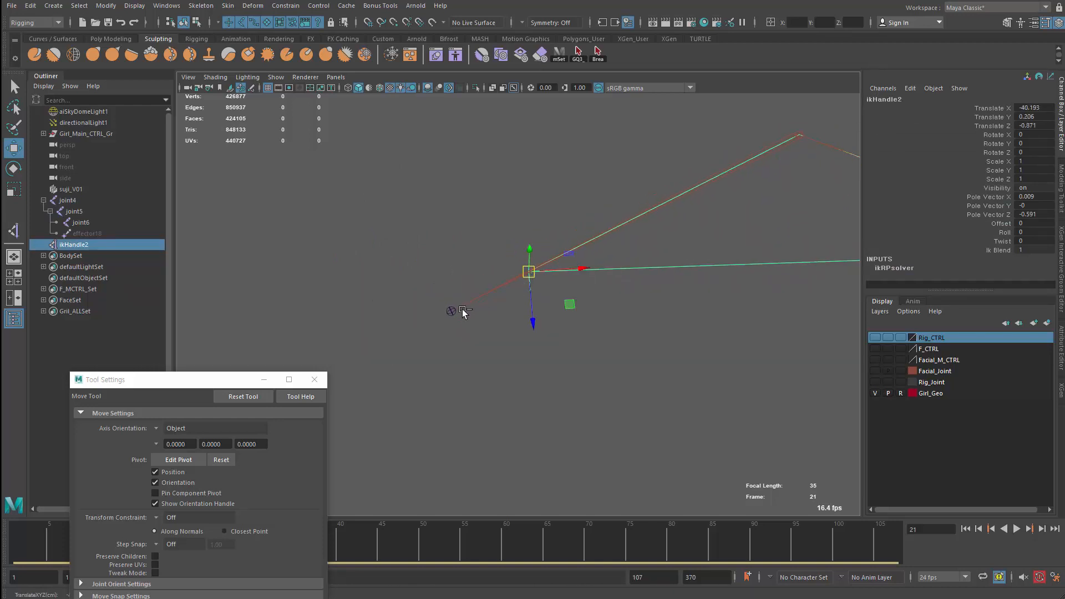
pyautogui.hotkey('ctrl', 'z')
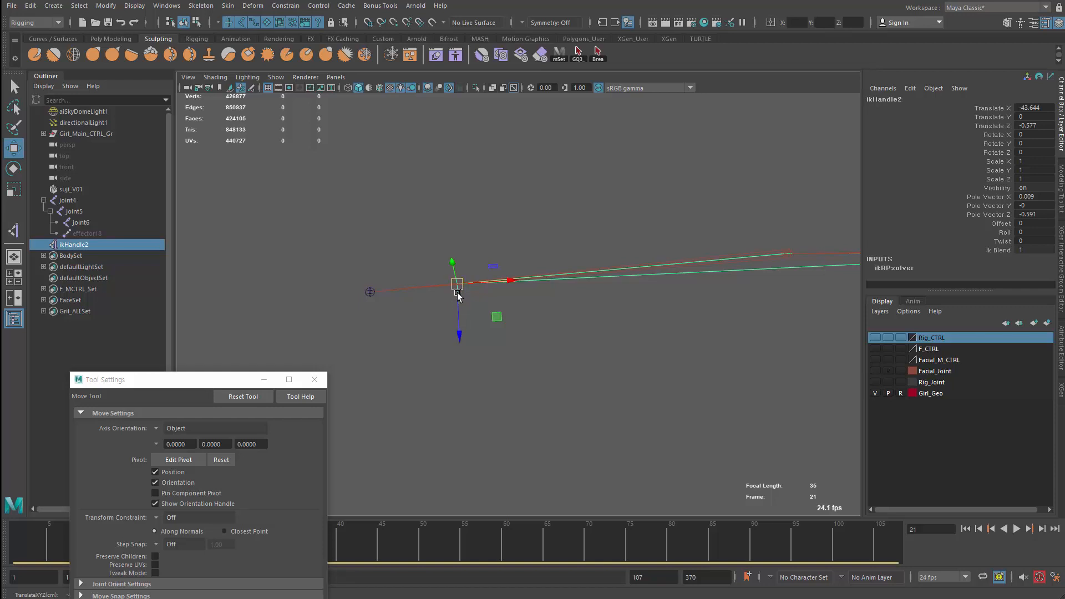
# Delete the offset IK handle from the arm chain.
pyautogui.moveTo(428, 228); pyautogui.dragTo(521, 330)
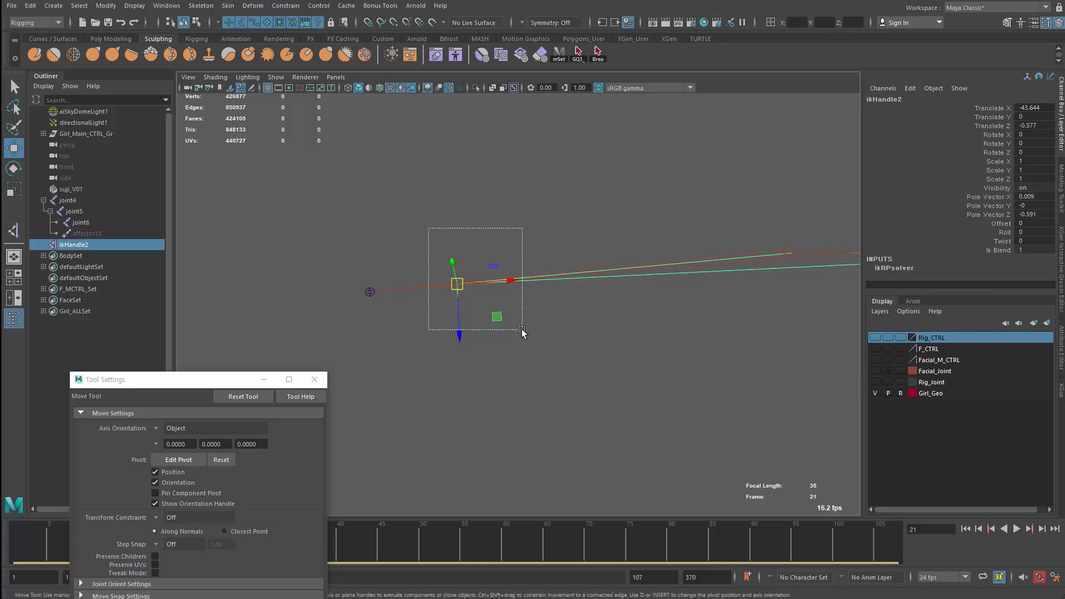
pyautogui.moveTo(522, 329); pyautogui.dragTo(498, 324)
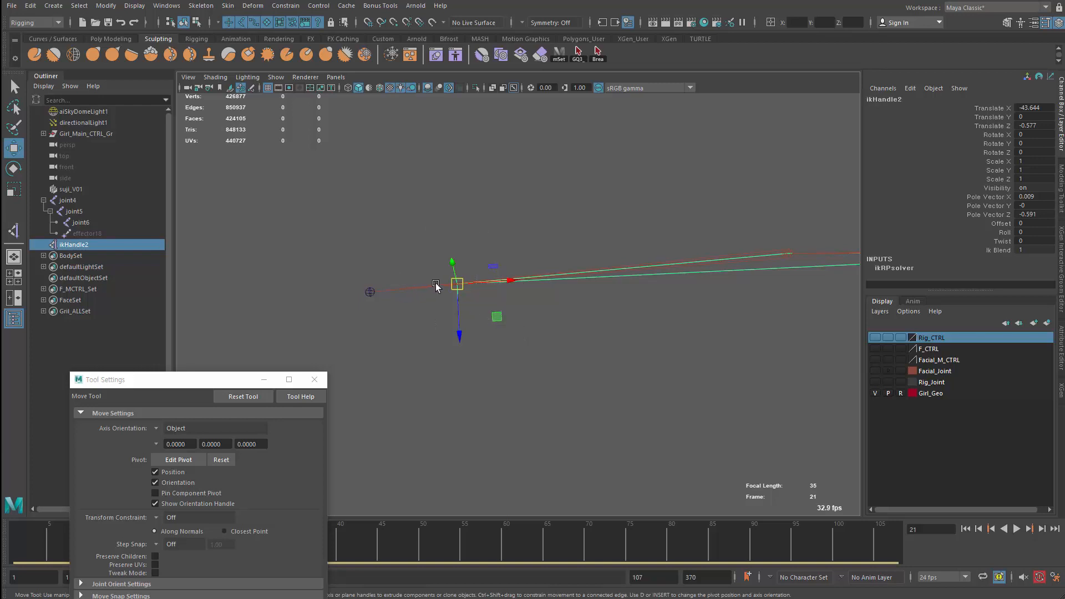
pyautogui.press('Delete')
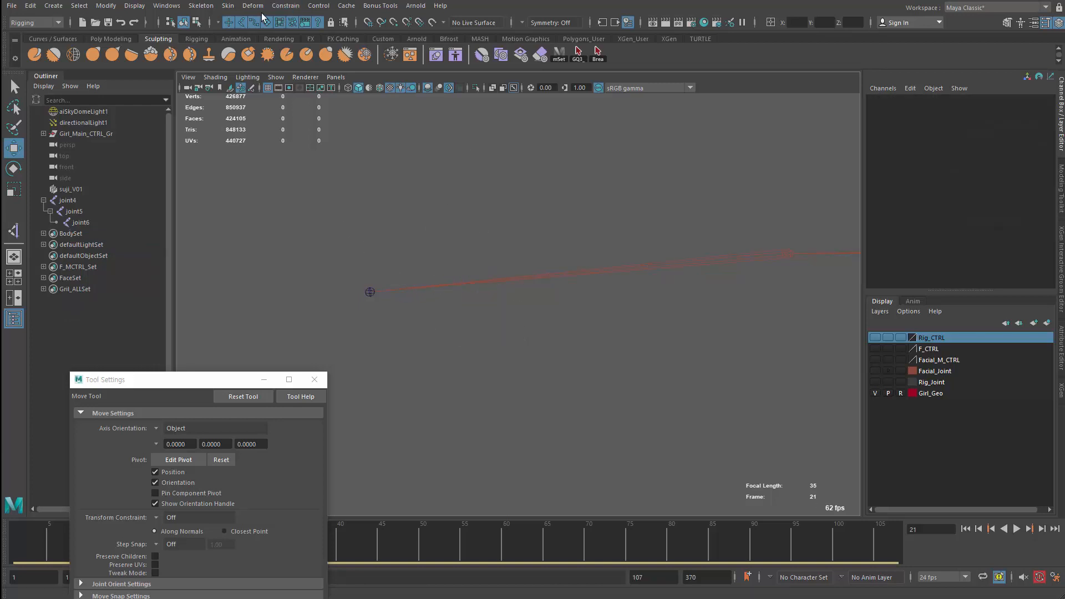
# Insert a joint between the elbow and wrist joints, placed near the wrist at about 16.58 in Translate X.
pyautogui.click(214, 6)
pyautogui.click(216, 34)
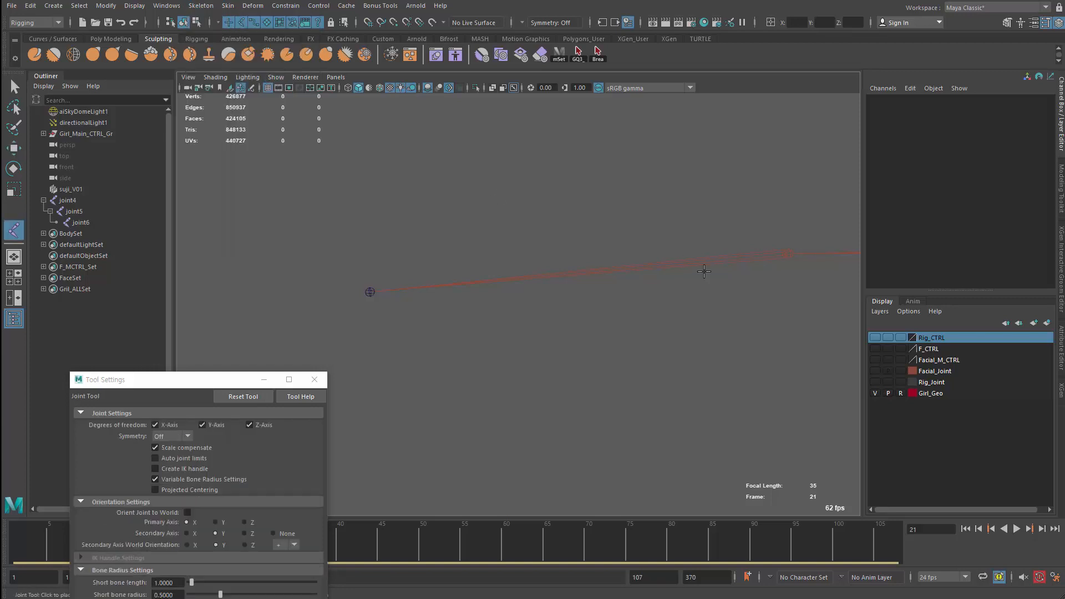
pyautogui.click(200, 6)
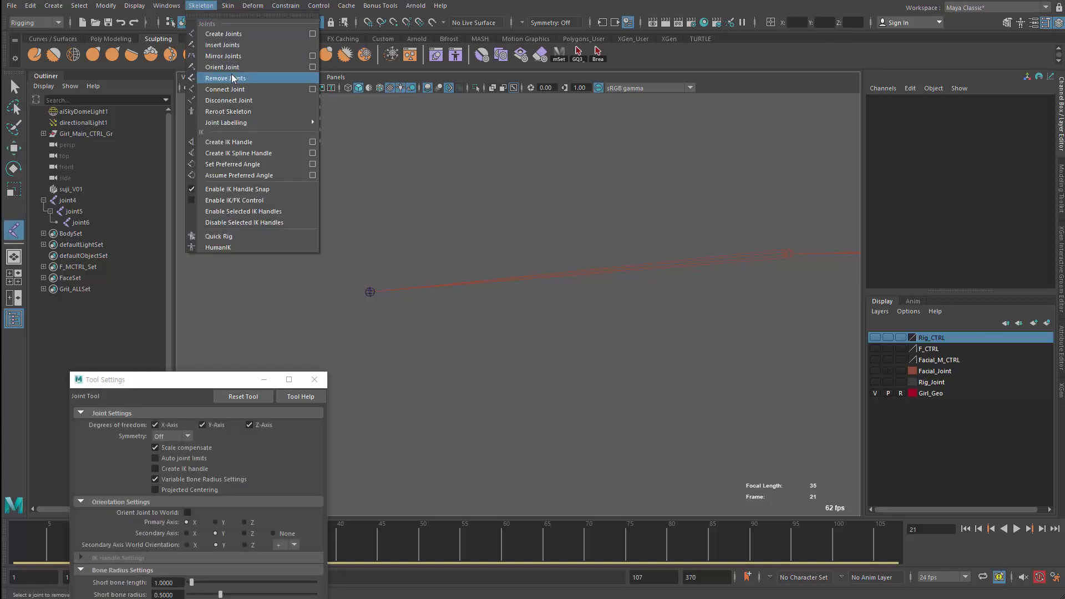
pyautogui.click(242, 48)
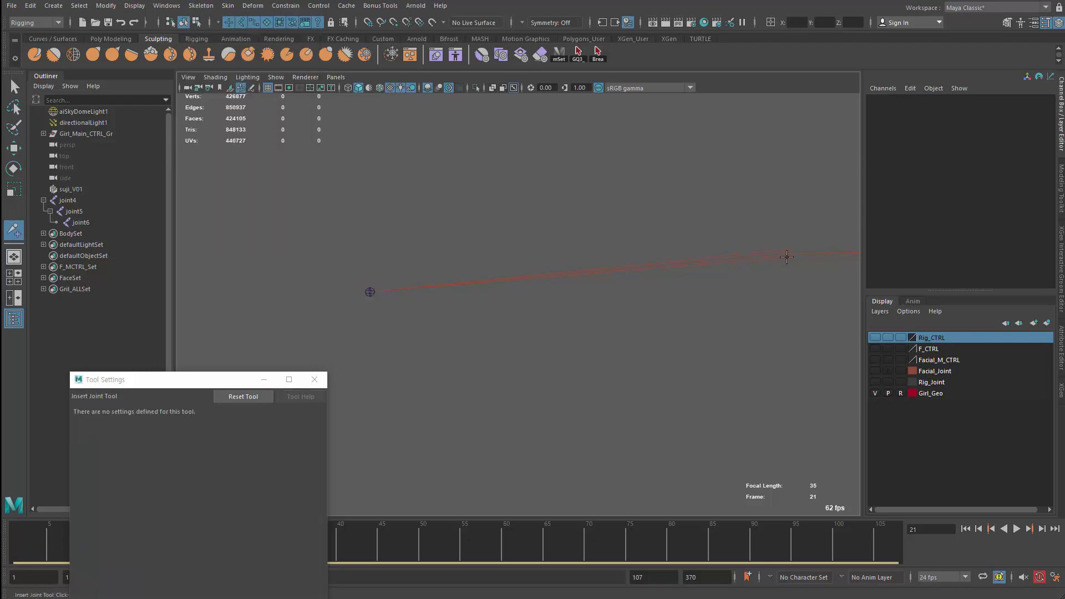
pyautogui.moveTo(790, 254); pyautogui.dragTo(454, 295)
pyautogui.press('w')
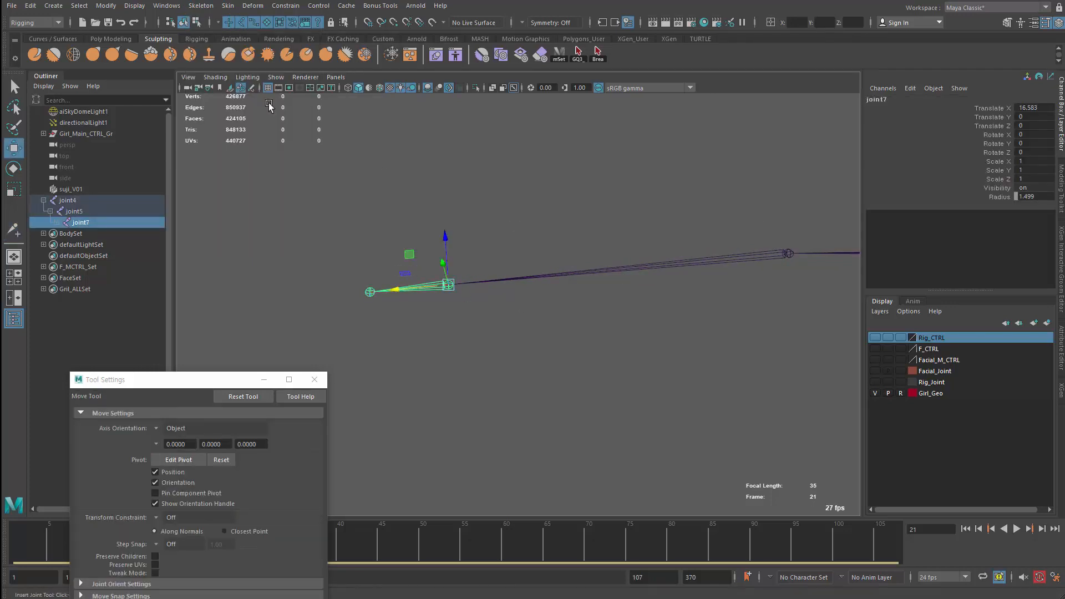
# Create a Rotate-Plane Solver IK handle from the shoulder joint to the end joint of the extended arm chain.
pyautogui.click(200, 5)
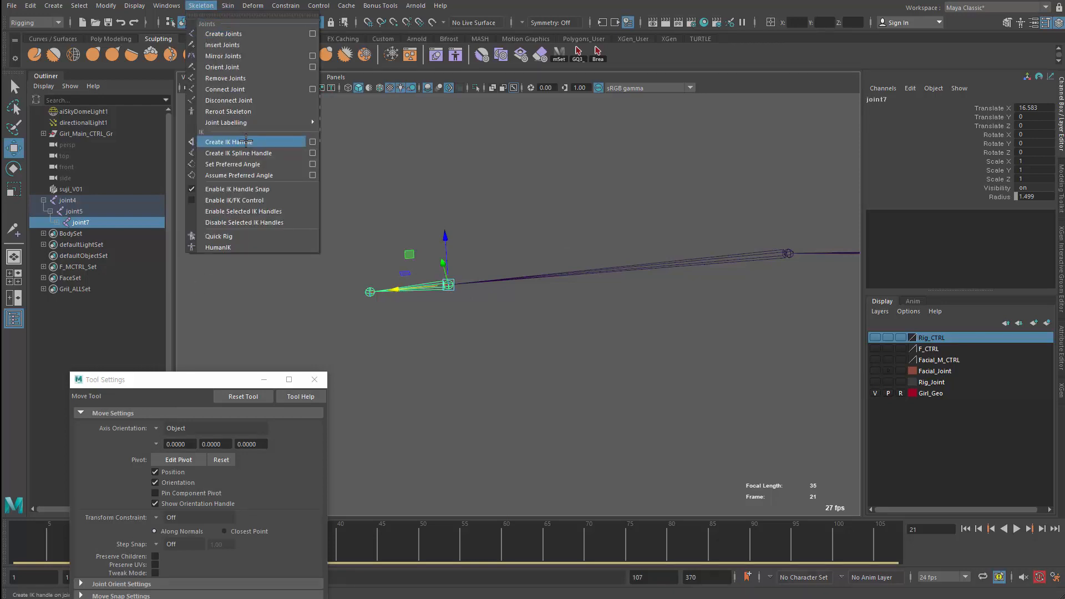
pyautogui.click(229, 142)
pyautogui.click(298, 252)
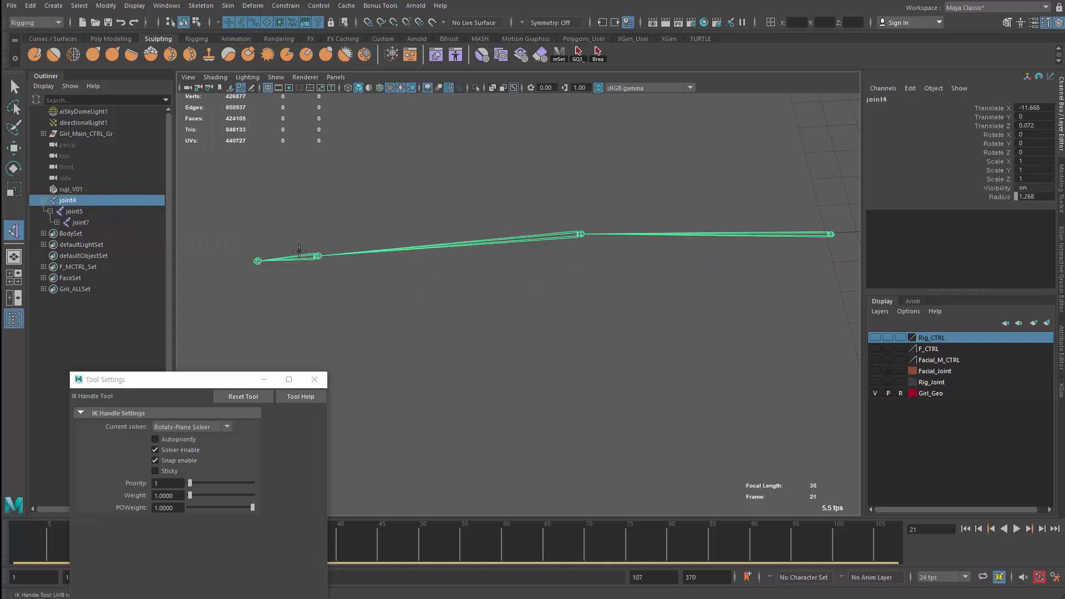
pyautogui.click(257, 260)
# Test the four-joint chain's bending by moving its IK handle toward the shoulder, undo the move, and view the chain from another angle.
pyautogui.press('w')
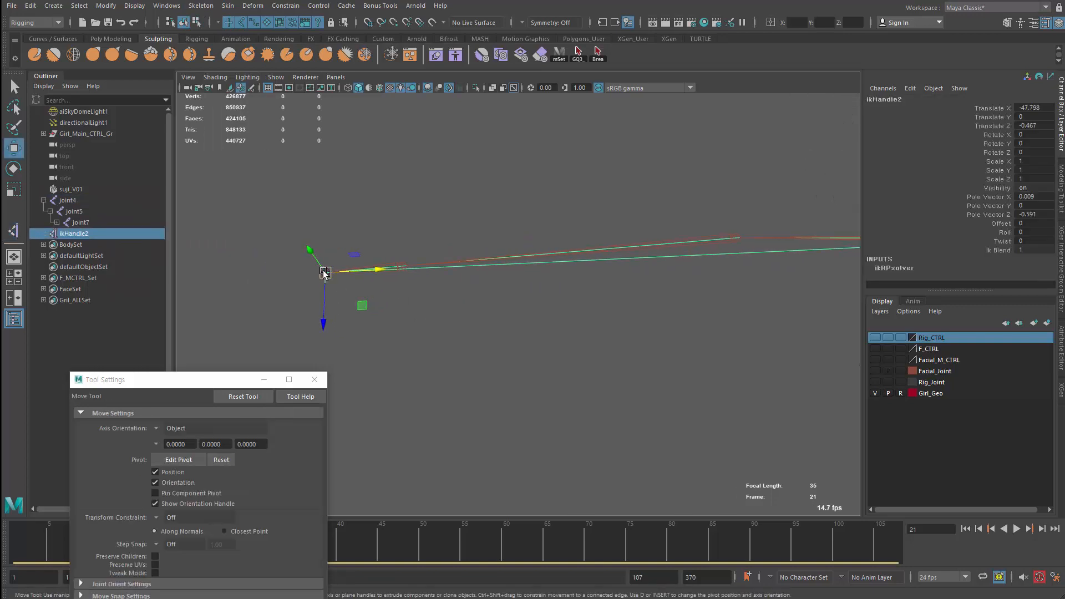
pyautogui.moveTo(326, 268); pyautogui.dragTo(401, 283)
pyautogui.hotkey('ctrl', 'z')
pyautogui.keyDown('alt'); pyautogui.moveTo(344, 302); pyautogui.dragTo(296, 315); pyautogui.keyUp('alt')
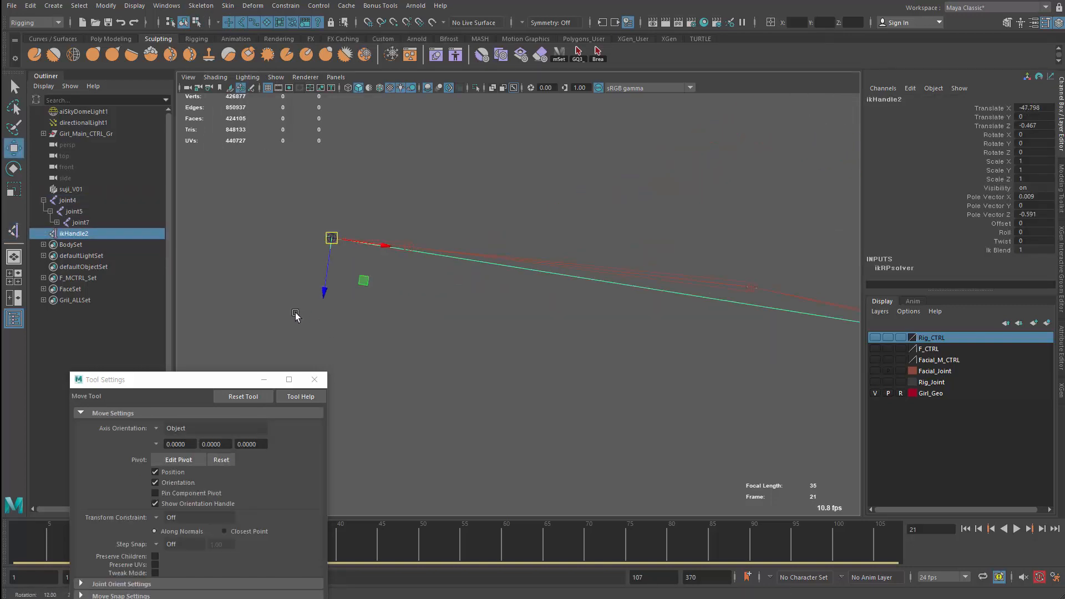
# Try bending the extended arm from a zoomed view by moving its IK handle toward the shoulder, and undo the move.
pyautogui.keyDown('alt'); pyautogui.moveTo(297, 315); pyautogui.dragTo(317, 261, button='right'); pyautogui.keyUp('alt')
pyautogui.moveTo(464, 275); pyautogui.dragTo(670, 309)
pyautogui.keyDown('alt'); pyautogui.moveTo(575, 302); pyautogui.dragTo(410, 304, button='middle'); pyautogui.keyUp('alt')
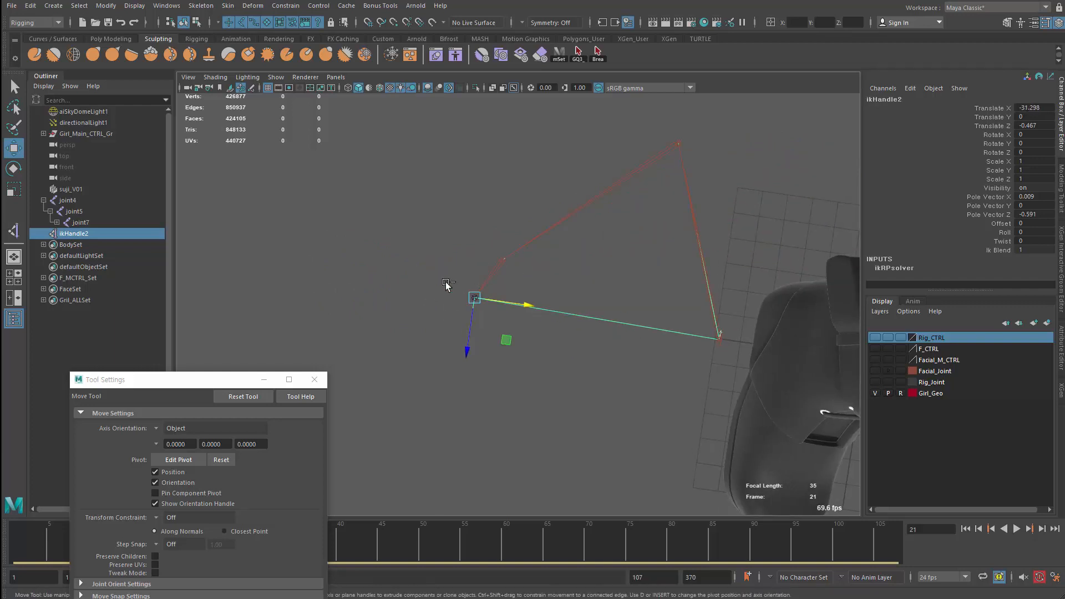
pyautogui.hotkey('ctrl', 'z')
# Edit the pivot of the IK handle's effector and snap it from the end joint to the inserted forearm joint.
pyautogui.press('Insert')
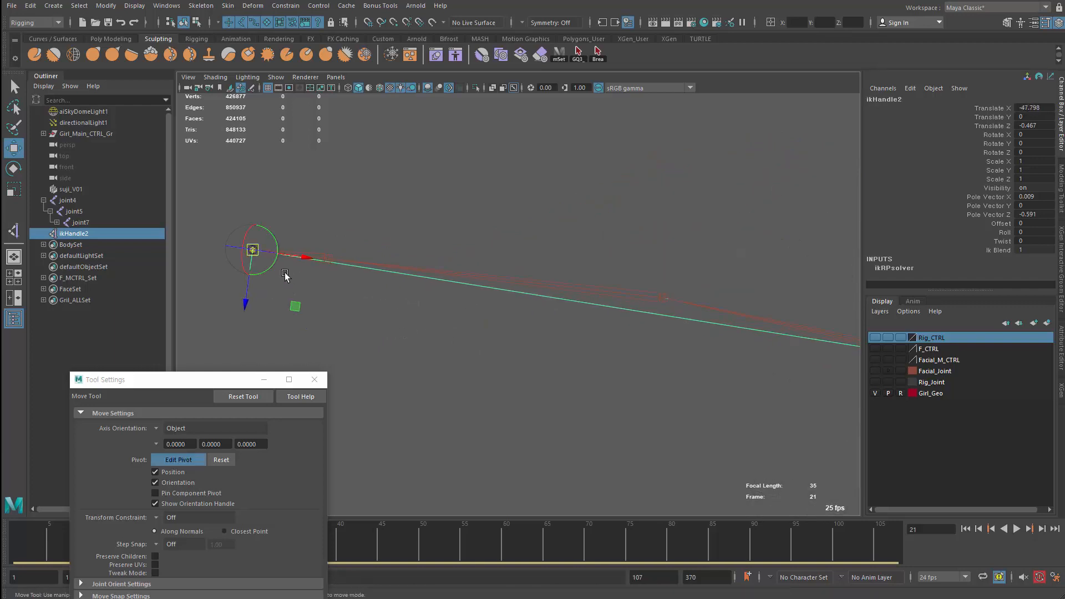
pyautogui.click(57, 222)
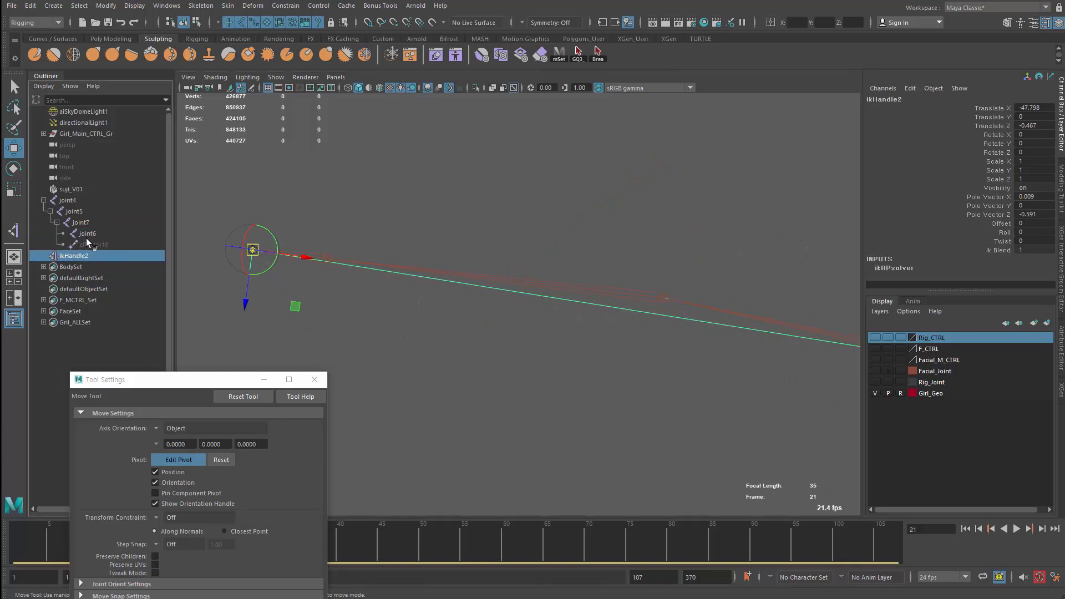
pyautogui.click(92, 245)
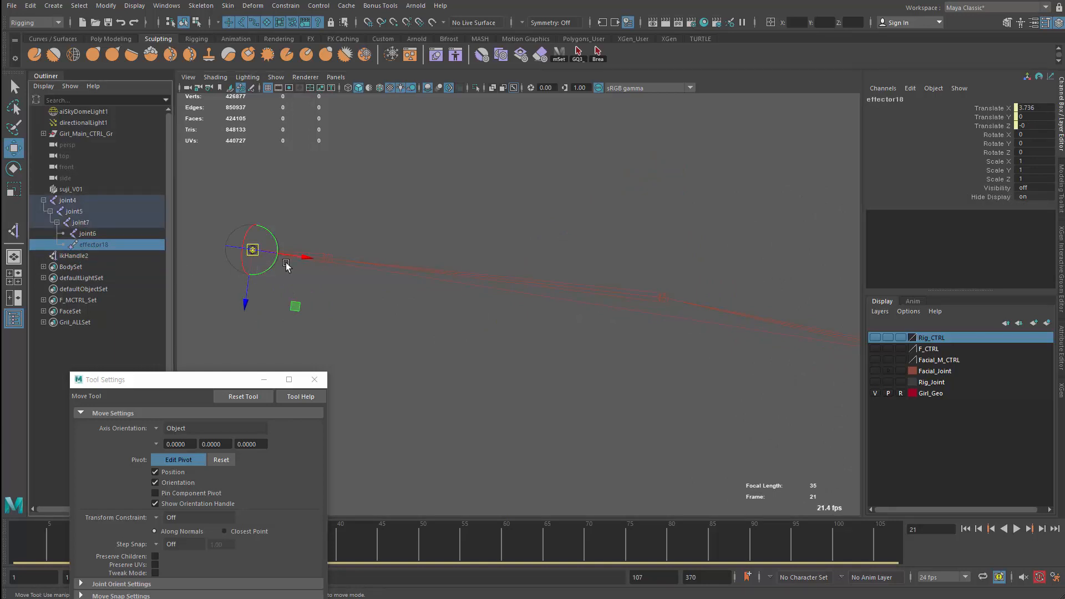
pyautogui.moveTo(262, 252); pyautogui.dragTo(319, 258)
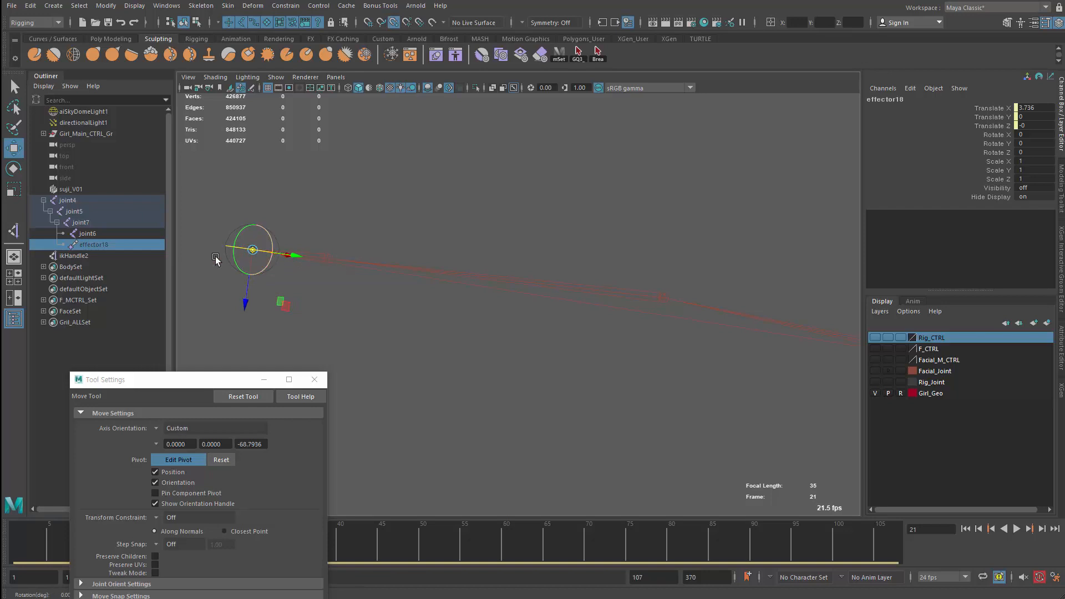
pyautogui.hotkey('ctrl', 'z')
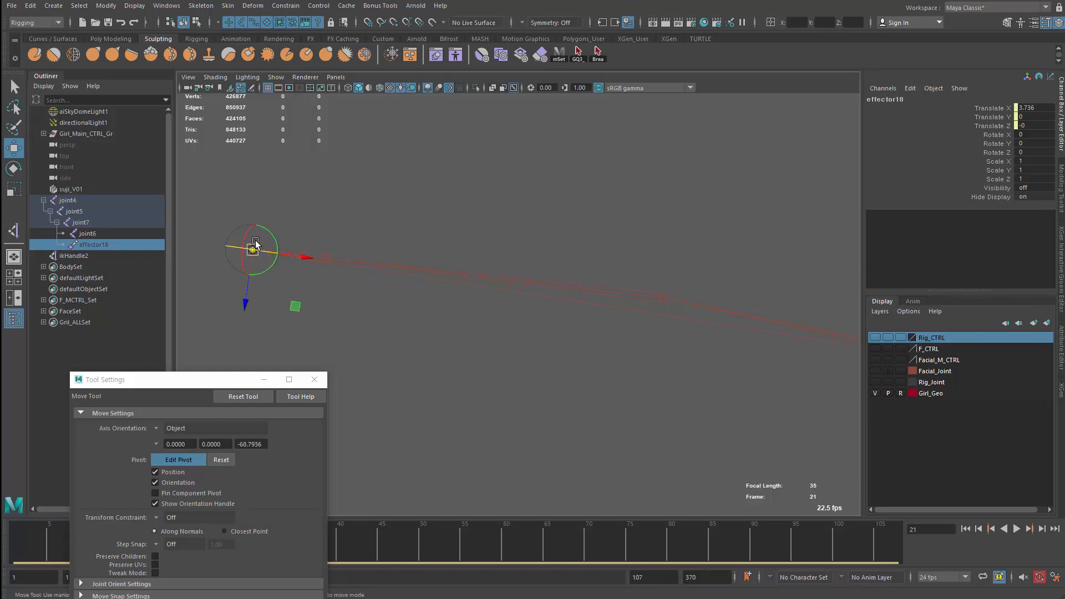
pyautogui.press('v')
pyautogui.moveTo(253, 249); pyautogui.dragTo(324, 258)
pyautogui.press('Insert')
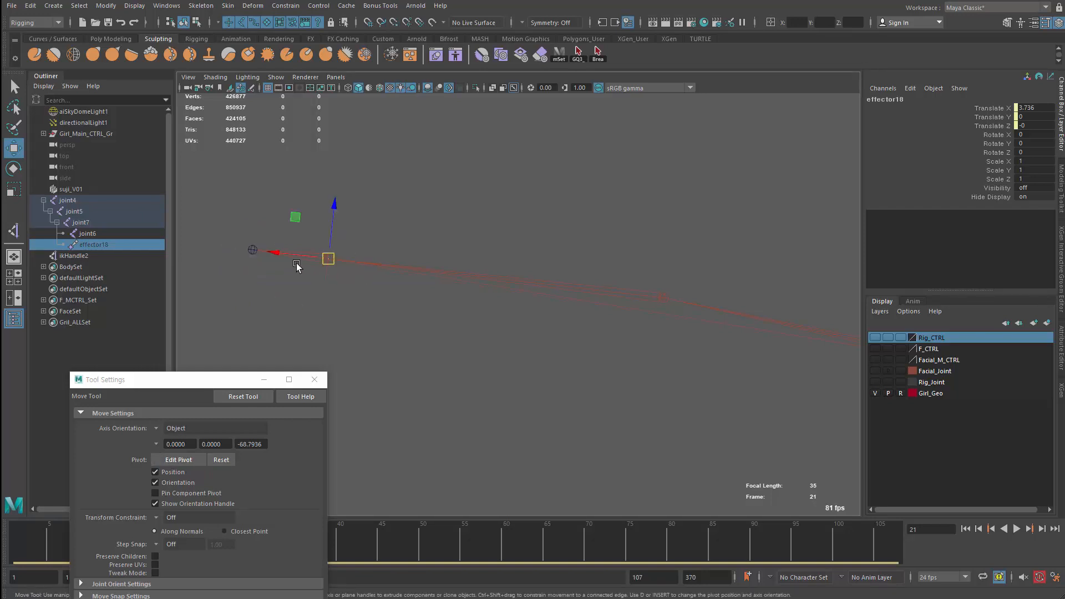
# Test the offset effector pivot by moving the IK handle toward the shoulder, and undo the moves.
pyautogui.click(328, 258)
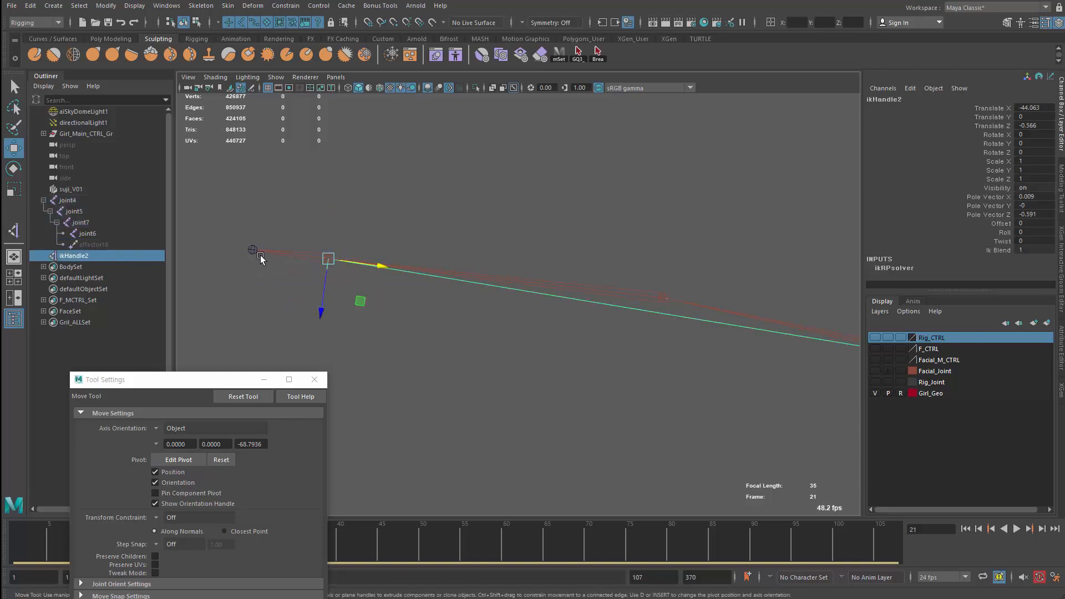
pyautogui.moveTo(335, 259); pyautogui.dragTo(509, 315)
pyautogui.keyDown('alt'); pyautogui.moveTo(499, 310); pyautogui.dragTo(239, 247, button='right'); pyautogui.keyUp('alt')
pyautogui.keyDown('alt'); pyautogui.moveTo(502, 335); pyautogui.dragTo(420, 294, button='middle'); pyautogui.keyUp('alt')
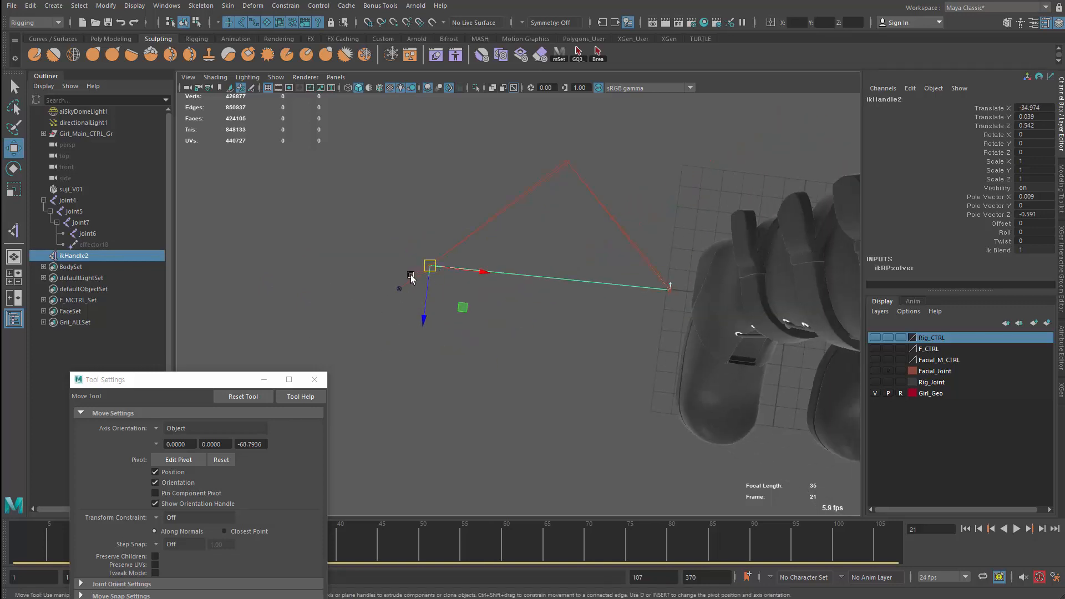
pyautogui.moveTo(428, 270); pyautogui.dragTo(471, 298)
pyautogui.click(318, 237)
pyautogui.press('e')
pyautogui.click(356, 258)
pyautogui.press('w')
pyautogui.hotkey('ctrl', 'z')
pyautogui.keyDown('alt'); pyautogui.moveTo(421, 327); pyautogui.dragTo(404, 352, button='right'); pyautogui.keyUp('alt')
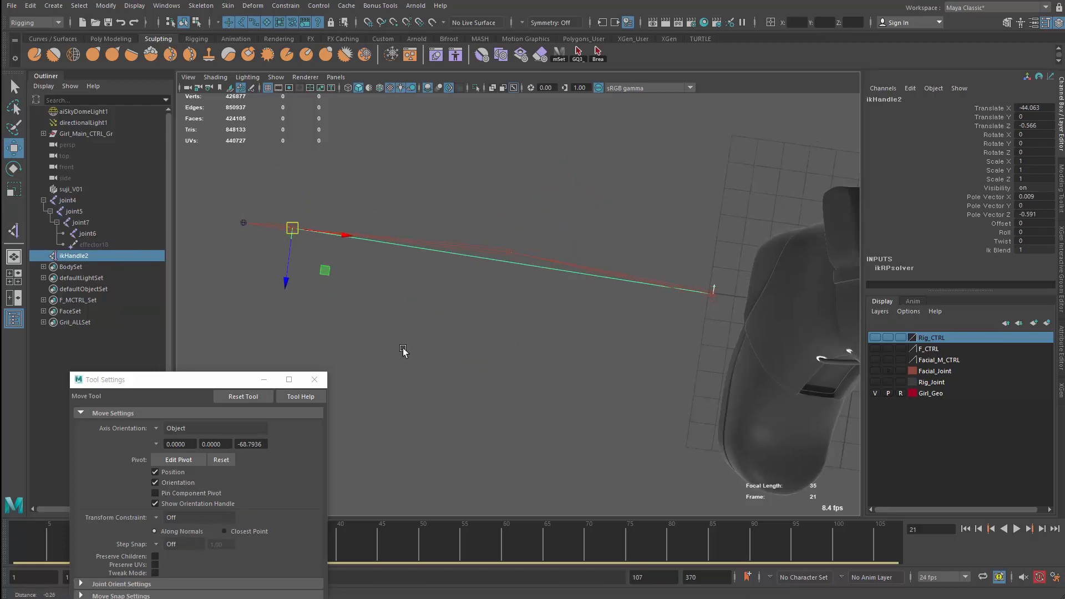
# Examine the effector and the IK handle at the inserted forearm joint from other angles.
pyautogui.keyDown('alt'); pyautogui.moveTo(405, 352); pyautogui.dragTo(383, 311); pyautogui.keyUp('alt')
pyautogui.click(95, 244)
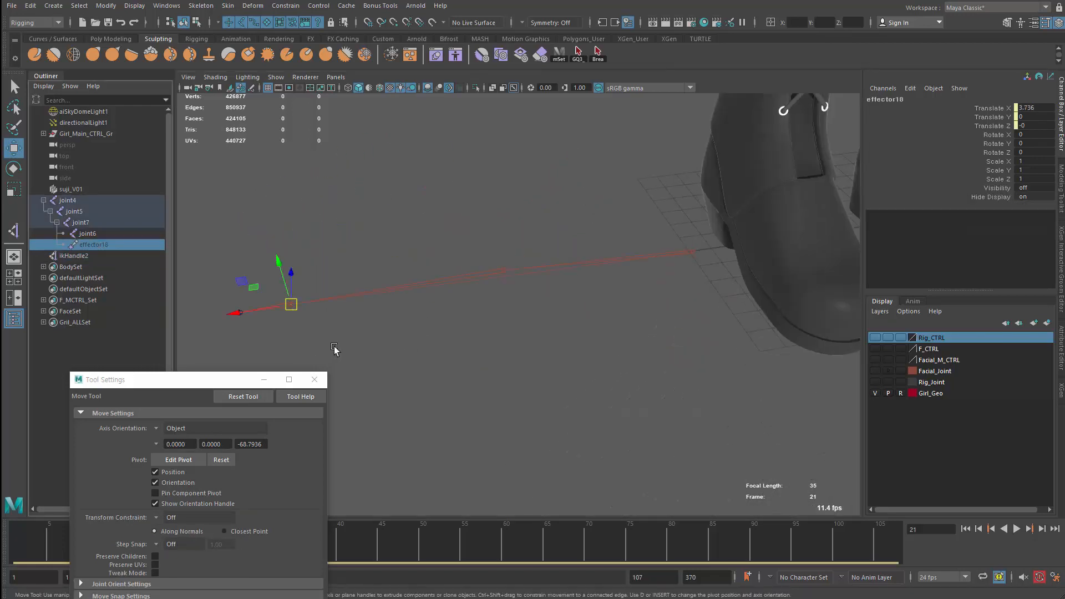
pyautogui.keyDown('alt'); pyautogui.moveTo(354, 353); pyautogui.dragTo(332, 361); pyautogui.keyUp('alt')
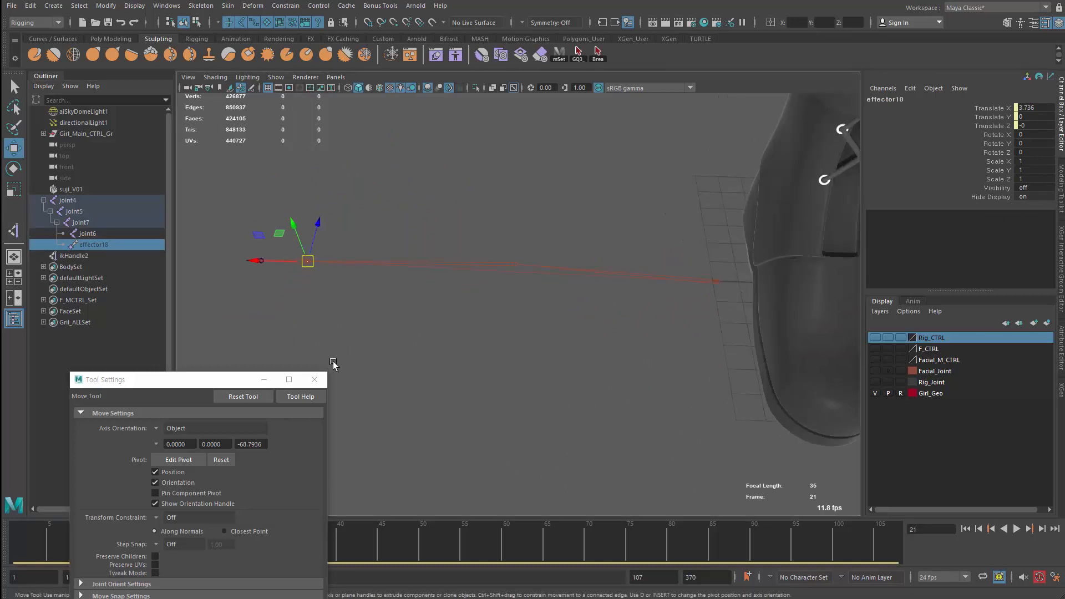
pyautogui.click(332, 361)
pyautogui.moveTo(235, 215); pyautogui.dragTo(374, 300)
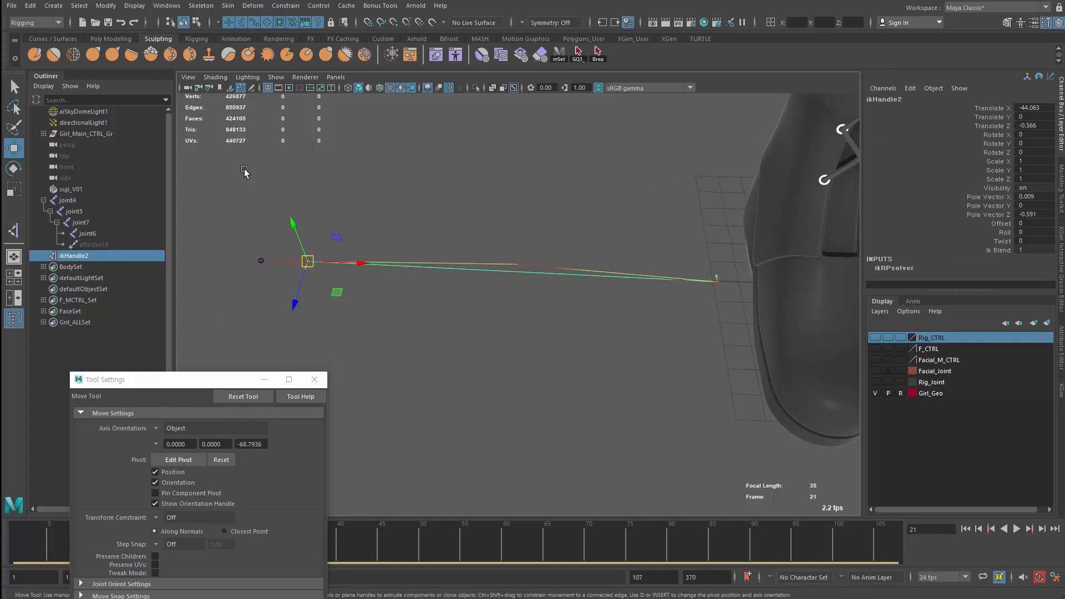
pyautogui.moveTo(238, 192); pyautogui.dragTo(414, 348)
pyautogui.moveTo(210, 380); pyautogui.dragTo(185, 396)
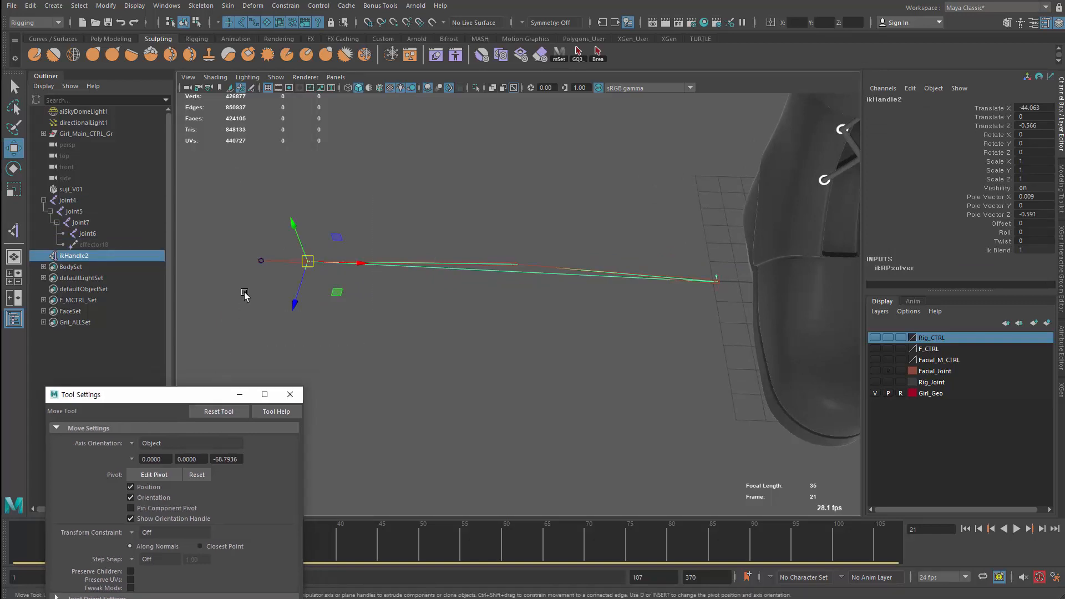
pyautogui.moveTo(234, 222); pyautogui.dragTo(372, 301)
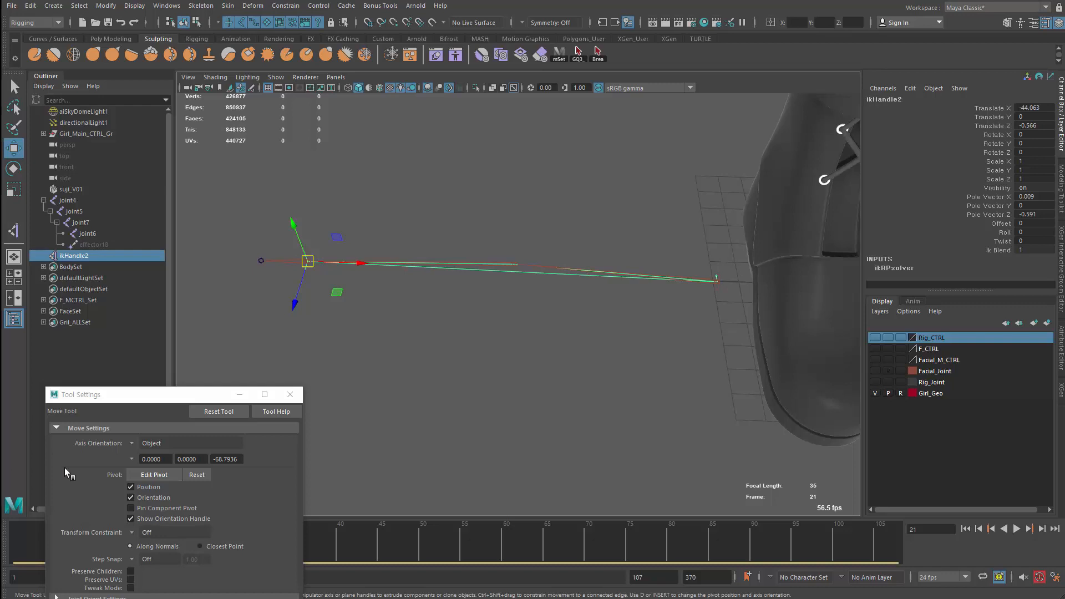
pyautogui.keyDown('alt'); pyautogui.moveTo(397, 287); pyautogui.dragTo(402, 305); pyautogui.keyUp('alt')
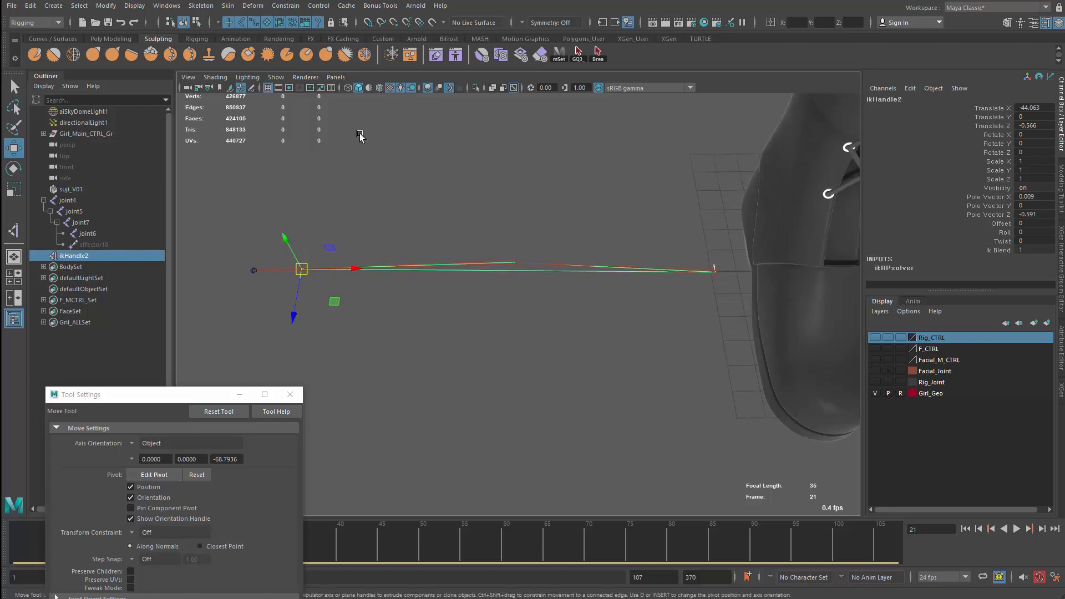
# Create a NURBS circle and place it behind the elbow, at about -27.56 in Translate X and -8.9 in Translate Z.
pyautogui.click(360, 136)
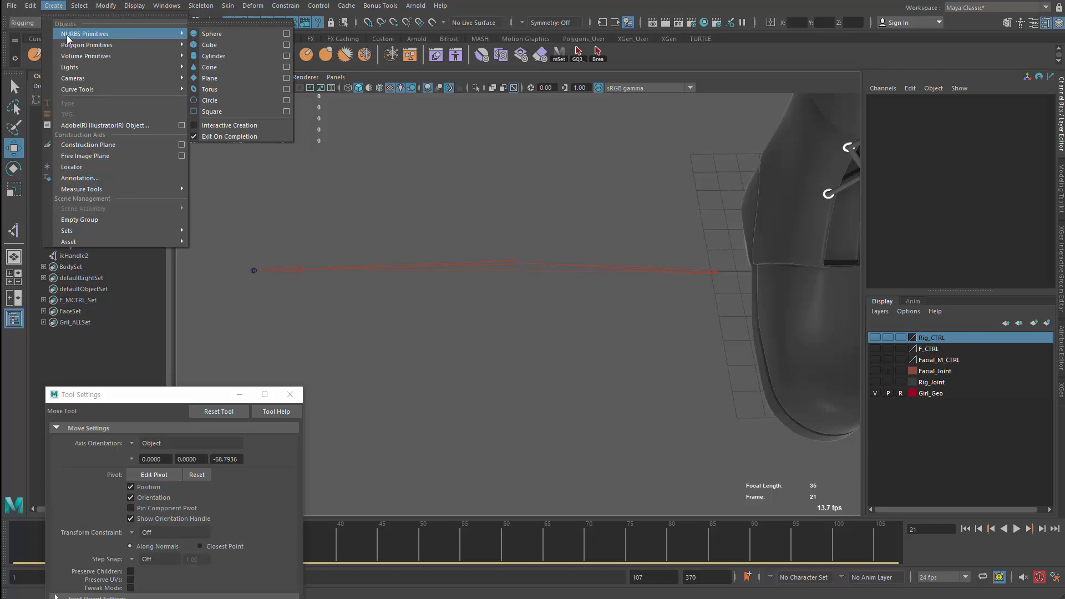
pyautogui.click(210, 101)
pyautogui.keyDown('alt'); pyautogui.moveTo(554, 266); pyautogui.dragTo(543, 343); pyautogui.keyUp('alt')
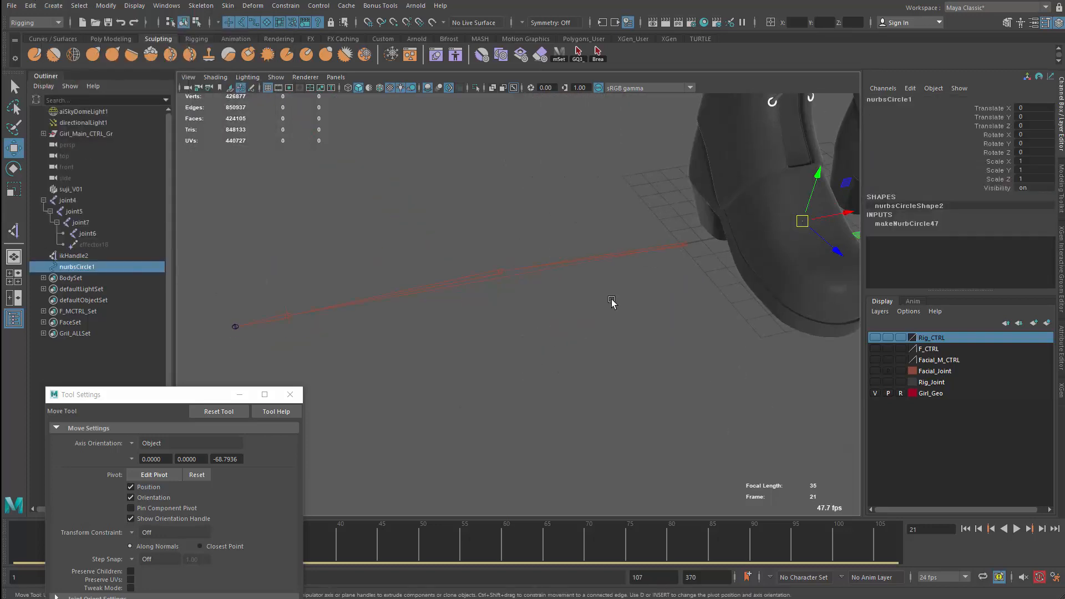
pyautogui.moveTo(846, 212); pyautogui.dragTo(467, 249)
pyautogui.keyDown('alt'); pyautogui.moveTo(467, 249); pyautogui.dragTo(513, 265); pyautogui.keyUp('alt')
# Scale the circle uniformly to about 4.17 and freeze its transformations.
pyautogui.press('r')
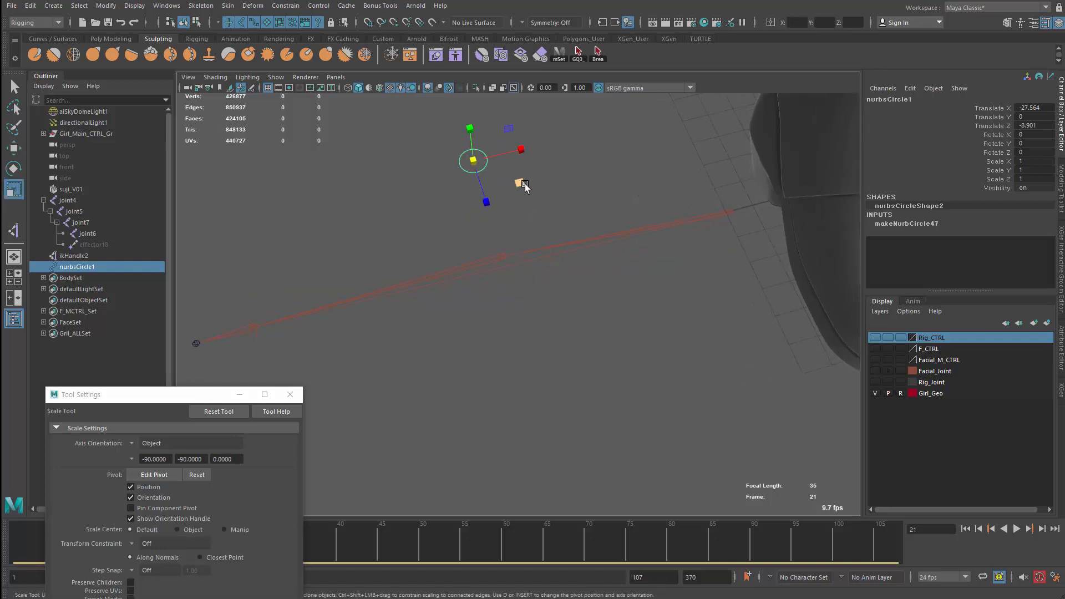
pyautogui.moveTo(473, 161); pyautogui.dragTo(587, 168)
pyautogui.keyDown('alt'); pyautogui.moveTo(504, 289); pyautogui.dragTo(508, 302, button='middle'); pyautogui.keyUp('alt')
pyautogui.keyDown('alt'); pyautogui.moveTo(509, 301); pyautogui.dragTo(432, 277, button='right'); pyautogui.keyUp('alt')
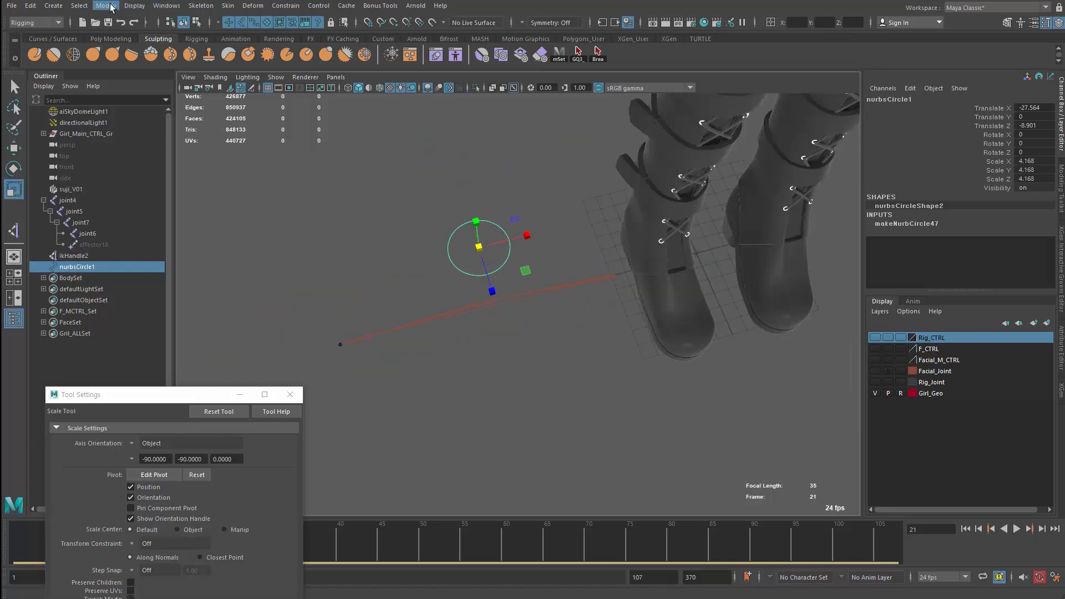
pyautogui.click(106, 6)
pyautogui.click(122, 58)
# Bend the arm by moving the IK handle toward the shoulder, to about -34.45 in Translate X.
pyautogui.keyDown('alt'); pyautogui.moveTo(406, 307); pyautogui.dragTo(408, 285, button='middle'); pyautogui.keyUp('alt')
pyautogui.keyDown('alt'); pyautogui.moveTo(409, 286); pyautogui.dragTo(435, 294, button='right'); pyautogui.keyUp('alt')
pyautogui.moveTo(291, 288); pyautogui.dragTo(439, 311)
pyautogui.press('w')
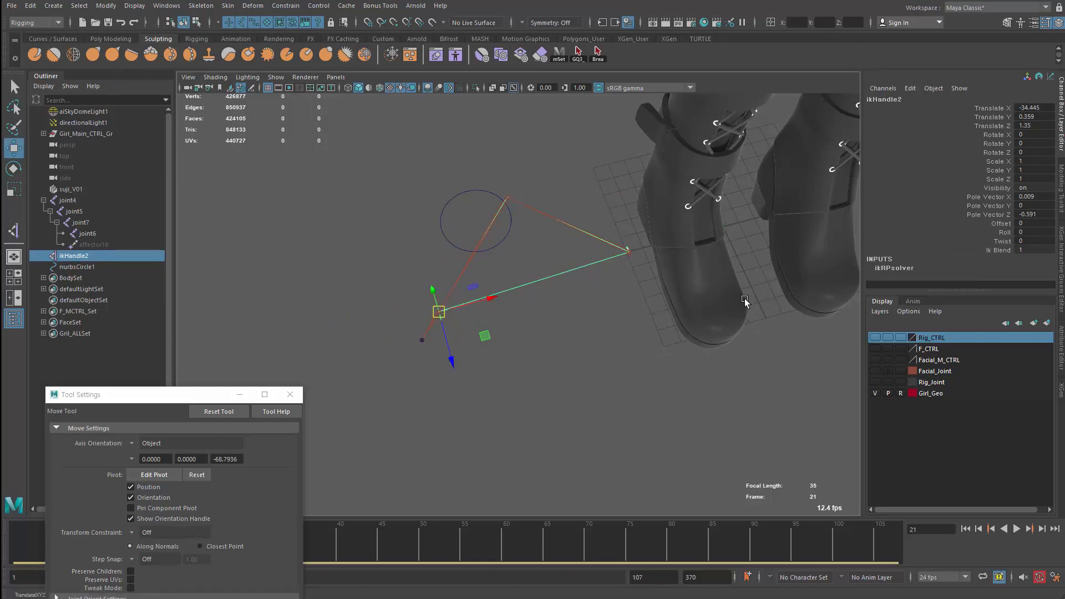
# Try rotating the bent arm with the IK handle's Twist attribute, and undo the change.
pyautogui.click(1009, 235)
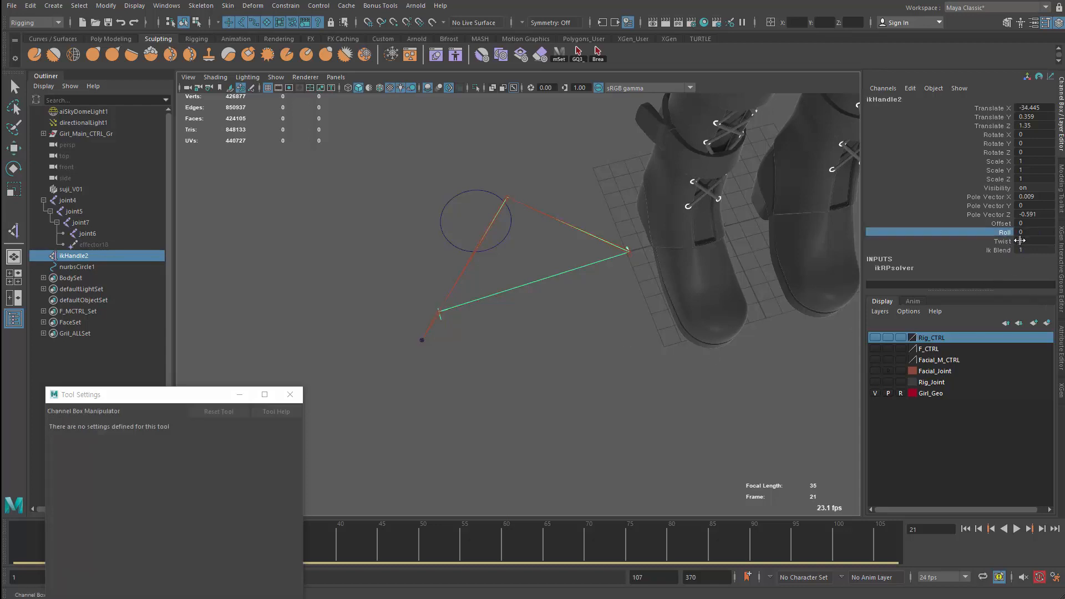
pyautogui.click(1002, 242)
pyautogui.moveTo(462, 368)
pyautogui.mouseDown(button='middle')
pyautogui.moveTo(483, 377)
pyautogui.moveTo(449, 376)
pyautogui.moveTo(477, 373)
pyautogui.moveTo(447, 392)
pyautogui.moveTo(473, 393)
pyautogui.moveTo(461, 388)
pyautogui.mouseUp(button='middle')
pyautogui.scroll(-2, 469, 310)
pyautogui.hotkey('ctrl', 'z')
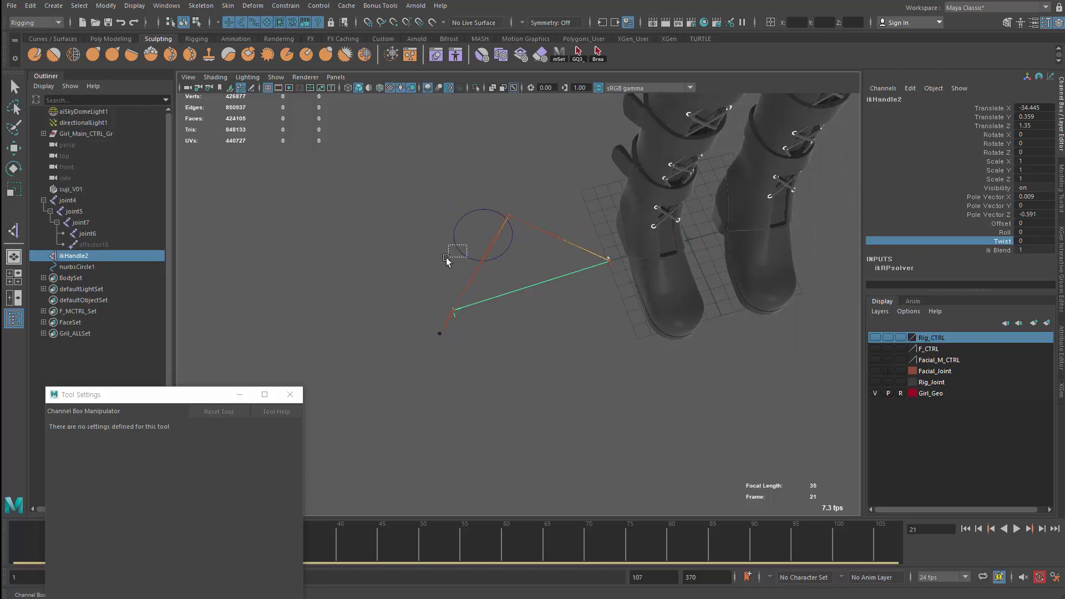
# Undo the IK handle's test moves back to the nearly straight arm pose.
pyautogui.press('w')
pyautogui.moveTo(447, 260); pyautogui.dragTo(469, 333)
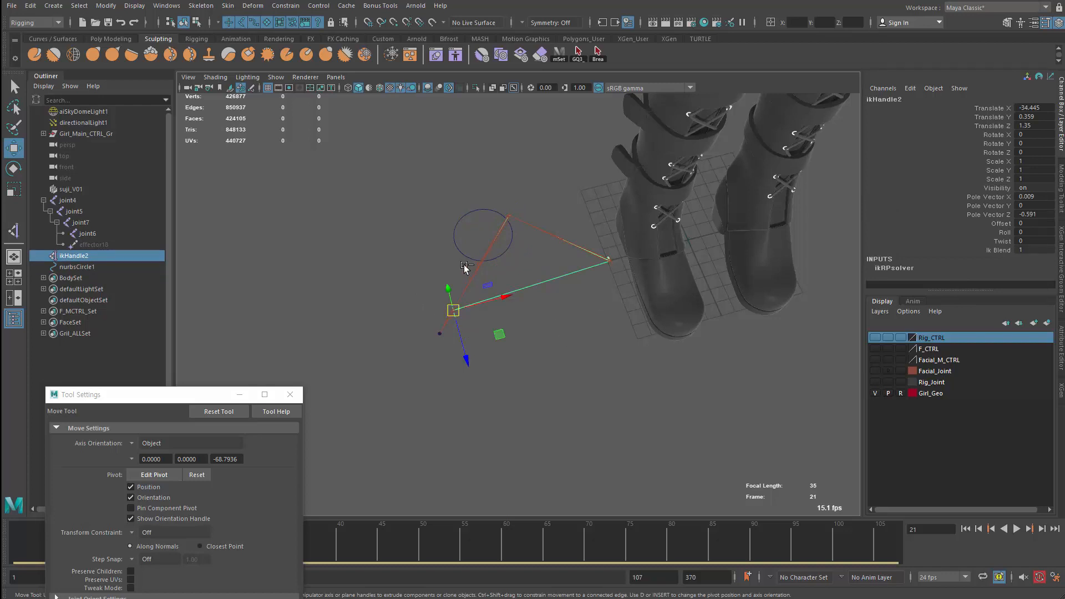
pyautogui.hotkey('ctrl', 'z')
pyautogui.hotkey('ctrl', 'z')
pyautogui.hotkey('ctrl', 'z')
pyautogui.hotkey('ctrl', 'z')
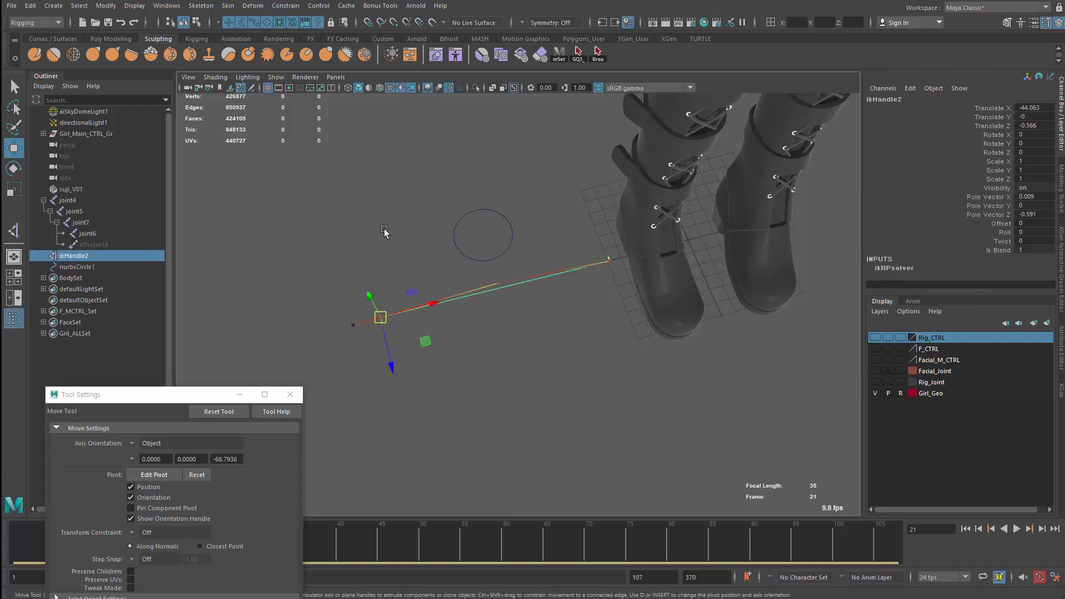
# Add a Pole Vector constraint that makes the circle control the arm's IK handle.
pyautogui.moveTo(383, 231); pyautogui.dragTo(479, 252)
pyautogui.keyDown('shift'); pyautogui.moveTo(352, 278); pyautogui.dragTo(416, 350); pyautogui.keyUp('shift')
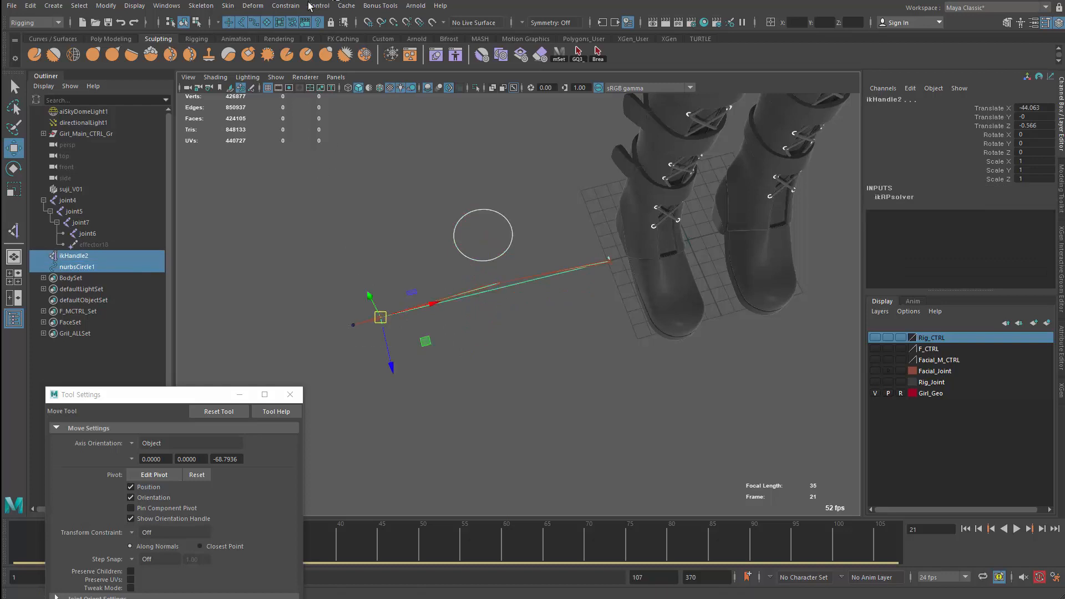
pyautogui.click(231, 8)
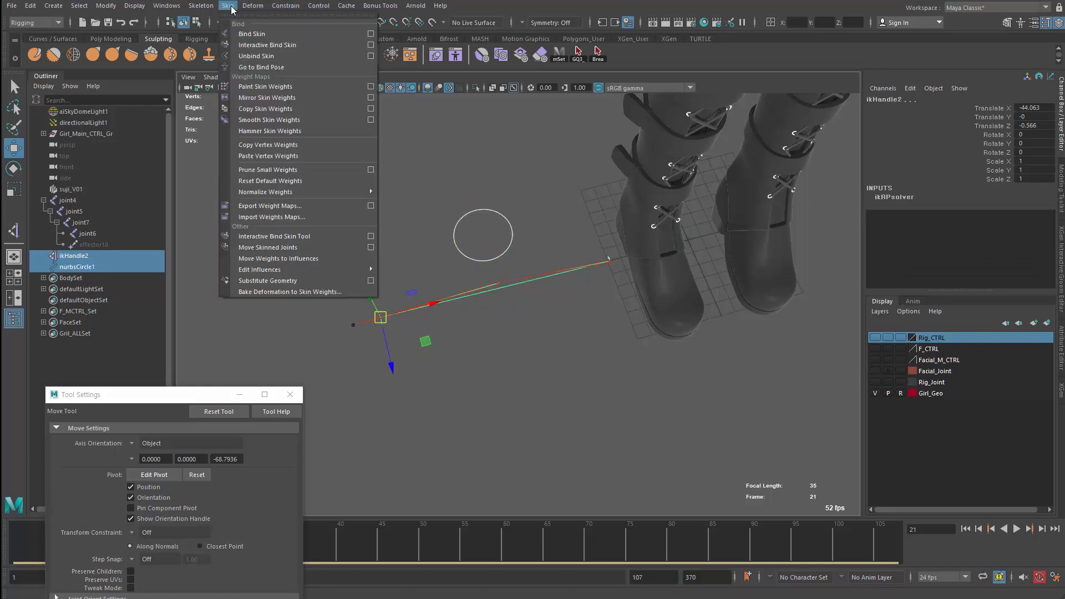
pyautogui.moveTo(198, 9)
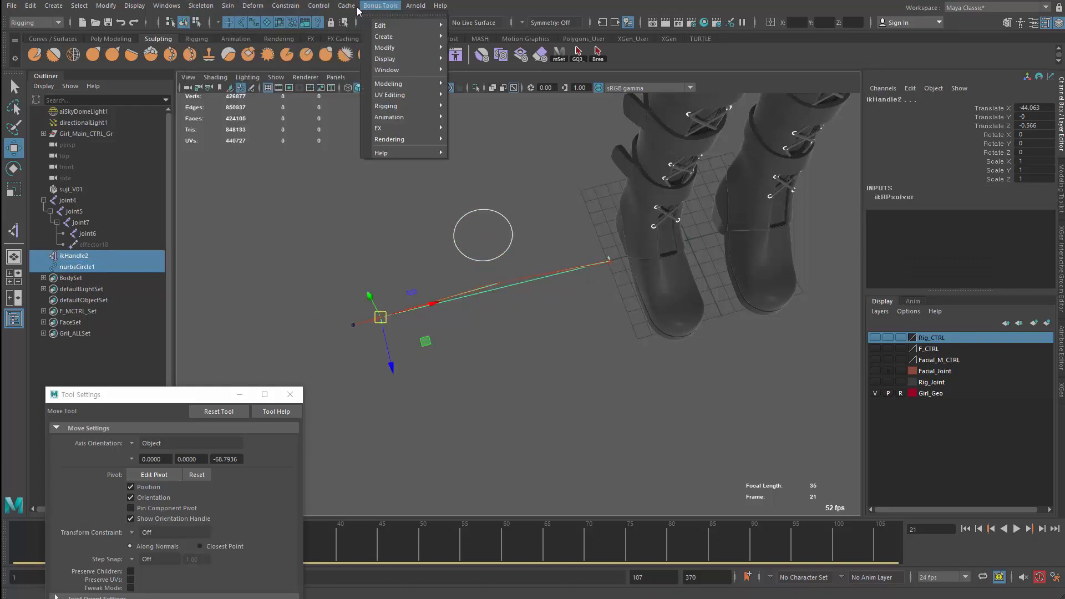
pyautogui.moveTo(318, 7)
pyautogui.moveTo(286, 7)
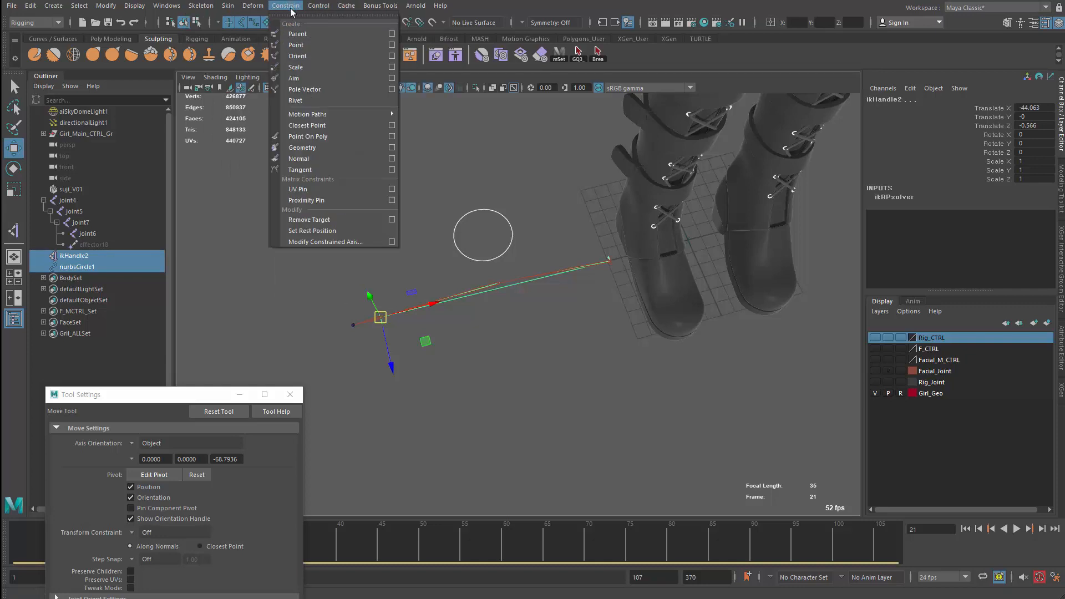
pyautogui.click(308, 90)
pyautogui.click(399, 221)
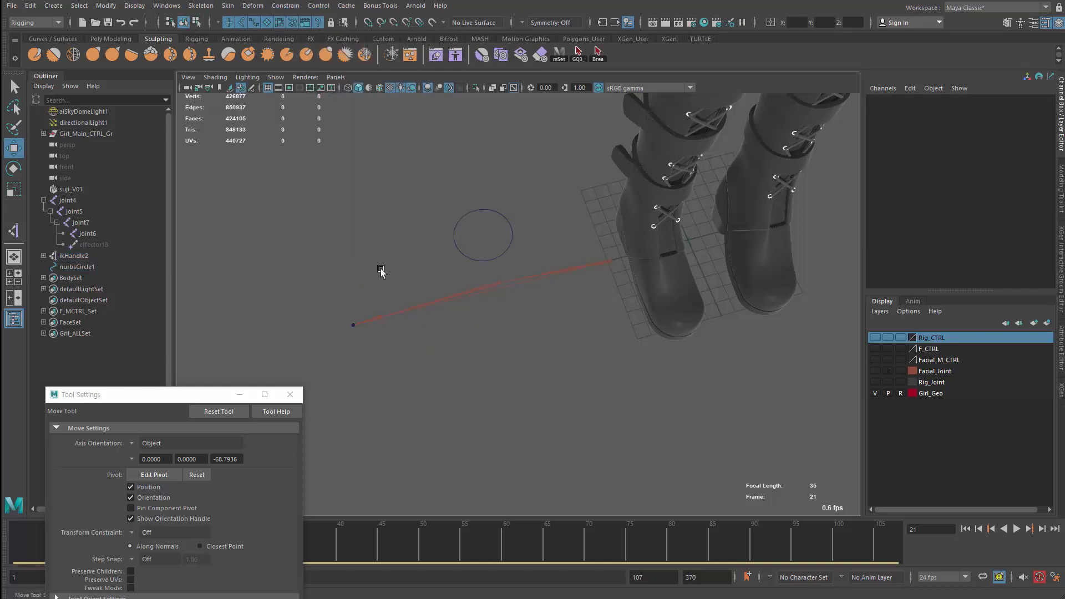
# Test the pole vector setup by moving the IK handle and the circle, and undo the moves.
pyautogui.moveTo(318, 284); pyautogui.dragTo(406, 330)
pyautogui.moveTo(408, 330); pyautogui.dragTo(517, 365, button='middle')
pyautogui.moveTo(439, 241); pyautogui.dragTo(470, 233)
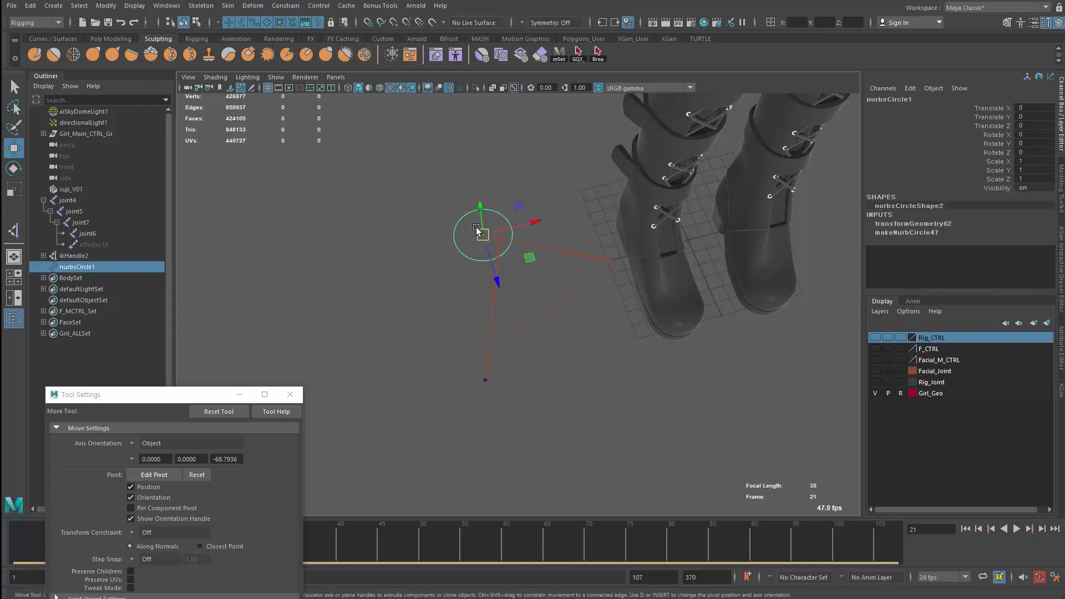
pyautogui.moveTo(481, 217)
pyautogui.mouseDown(button='middle')
pyautogui.moveTo(476, 267)
pyautogui.moveTo(494, 179)
pyautogui.moveTo(478, 215)
pyautogui.mouseUp(button='middle')
pyautogui.hotkey('ctrl', 'z')
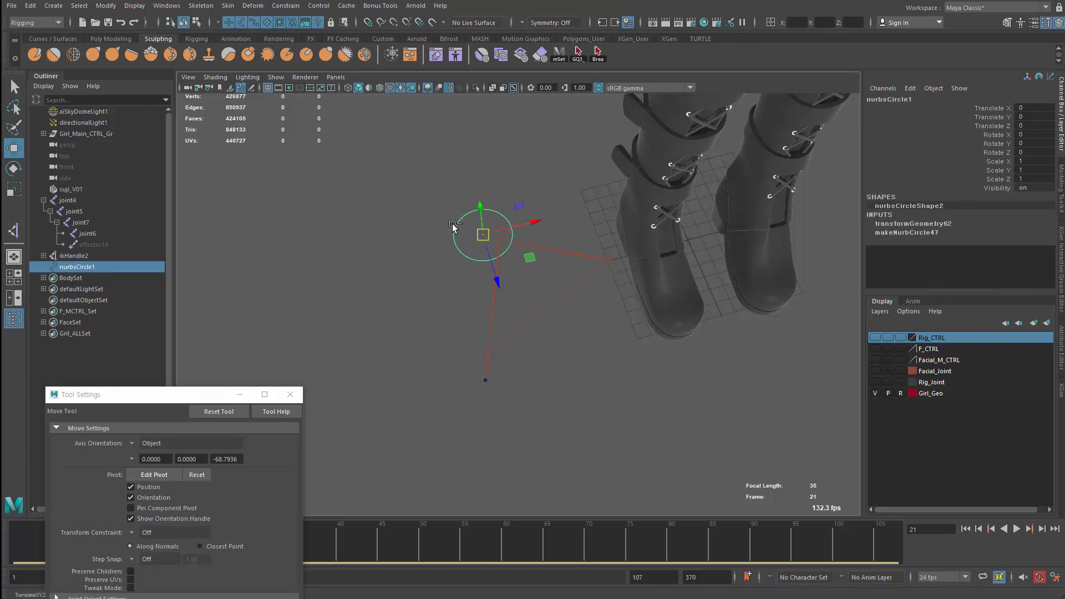
pyautogui.keyDown('alt'); pyautogui.moveTo(430, 250); pyautogui.dragTo(452, 196); pyautogui.keyUp('alt')
pyautogui.hotkey('ctrl', 'z')
pyautogui.hotkey('ctrl', 'z')
pyautogui.hotkey('ctrl', 'z')
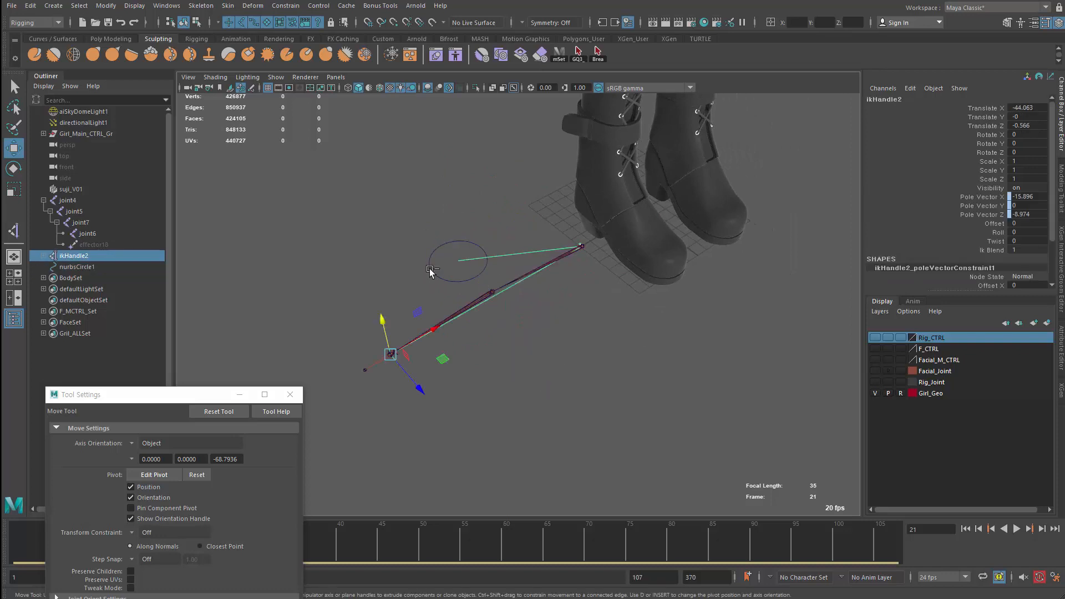
# Try adjusting the Twist of the pole-vector-constrained IK handle.
pyautogui.click(995, 240)
pyautogui.moveTo(482, 260); pyautogui.dragTo(517, 281, button='middle')
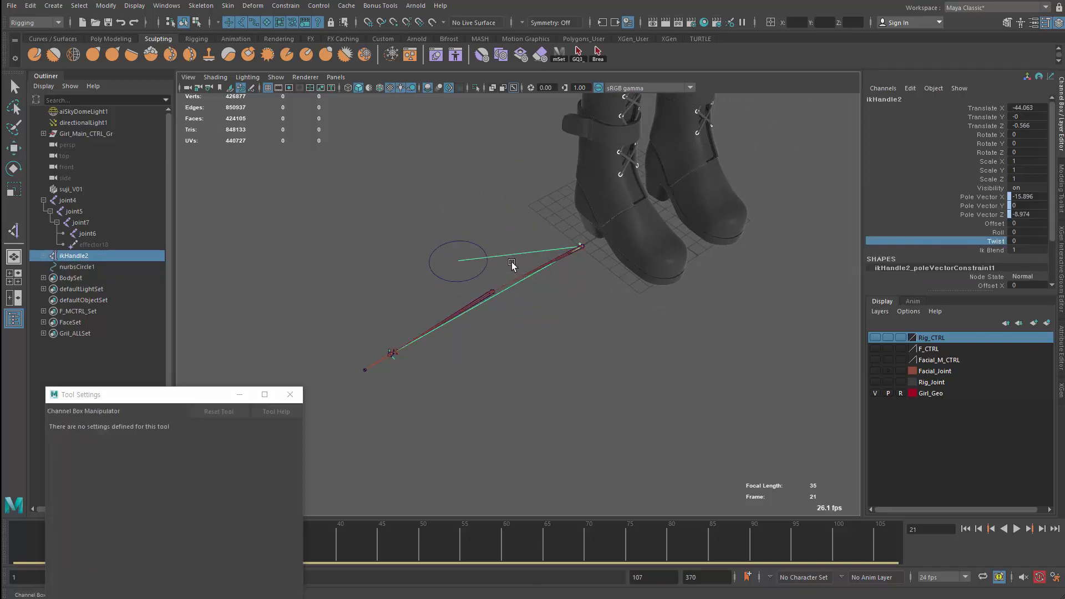
pyautogui.scroll(-4, 383, 245)
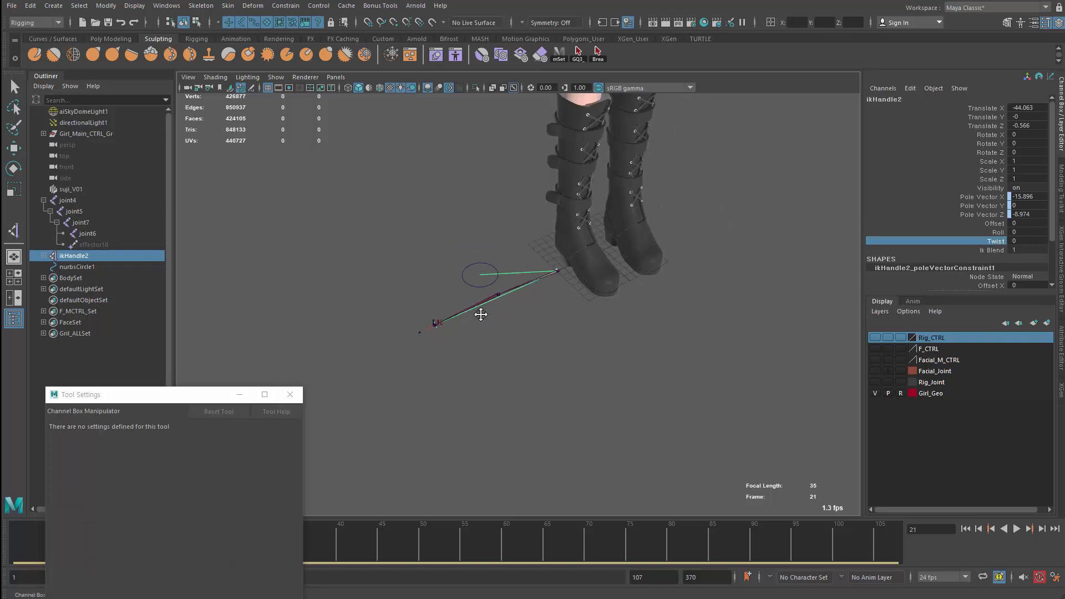
pyautogui.keyDown('alt'); pyautogui.moveTo(480, 314); pyautogui.dragTo(492, 456, button='middle'); pyautogui.keyUp('alt')
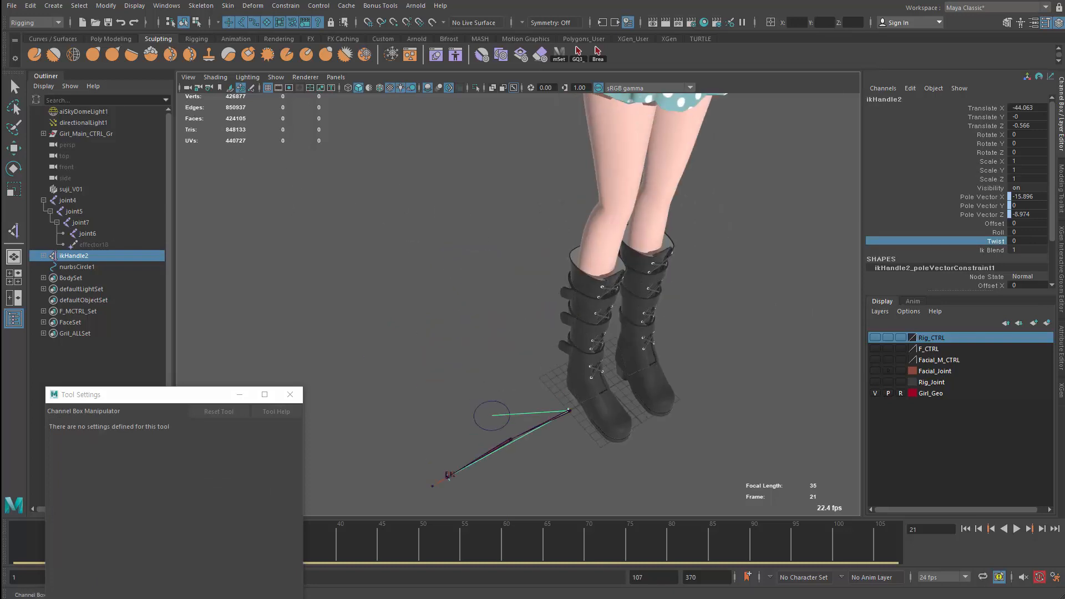